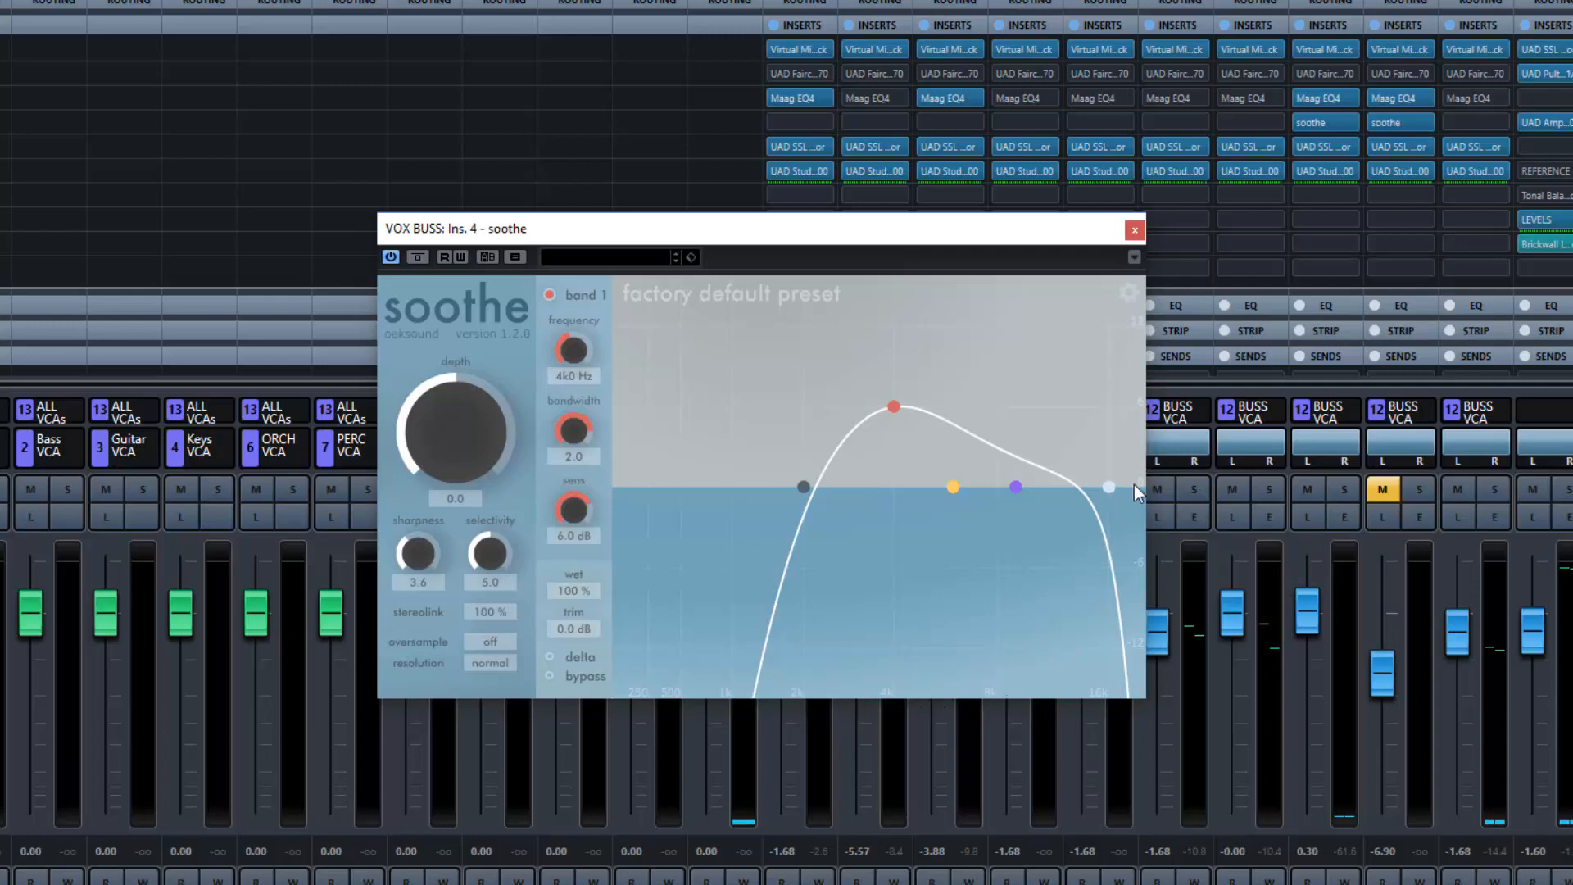
Step: View the soothe plug-in's settings and about pages, and return to the main interface
left_click(1128, 294)
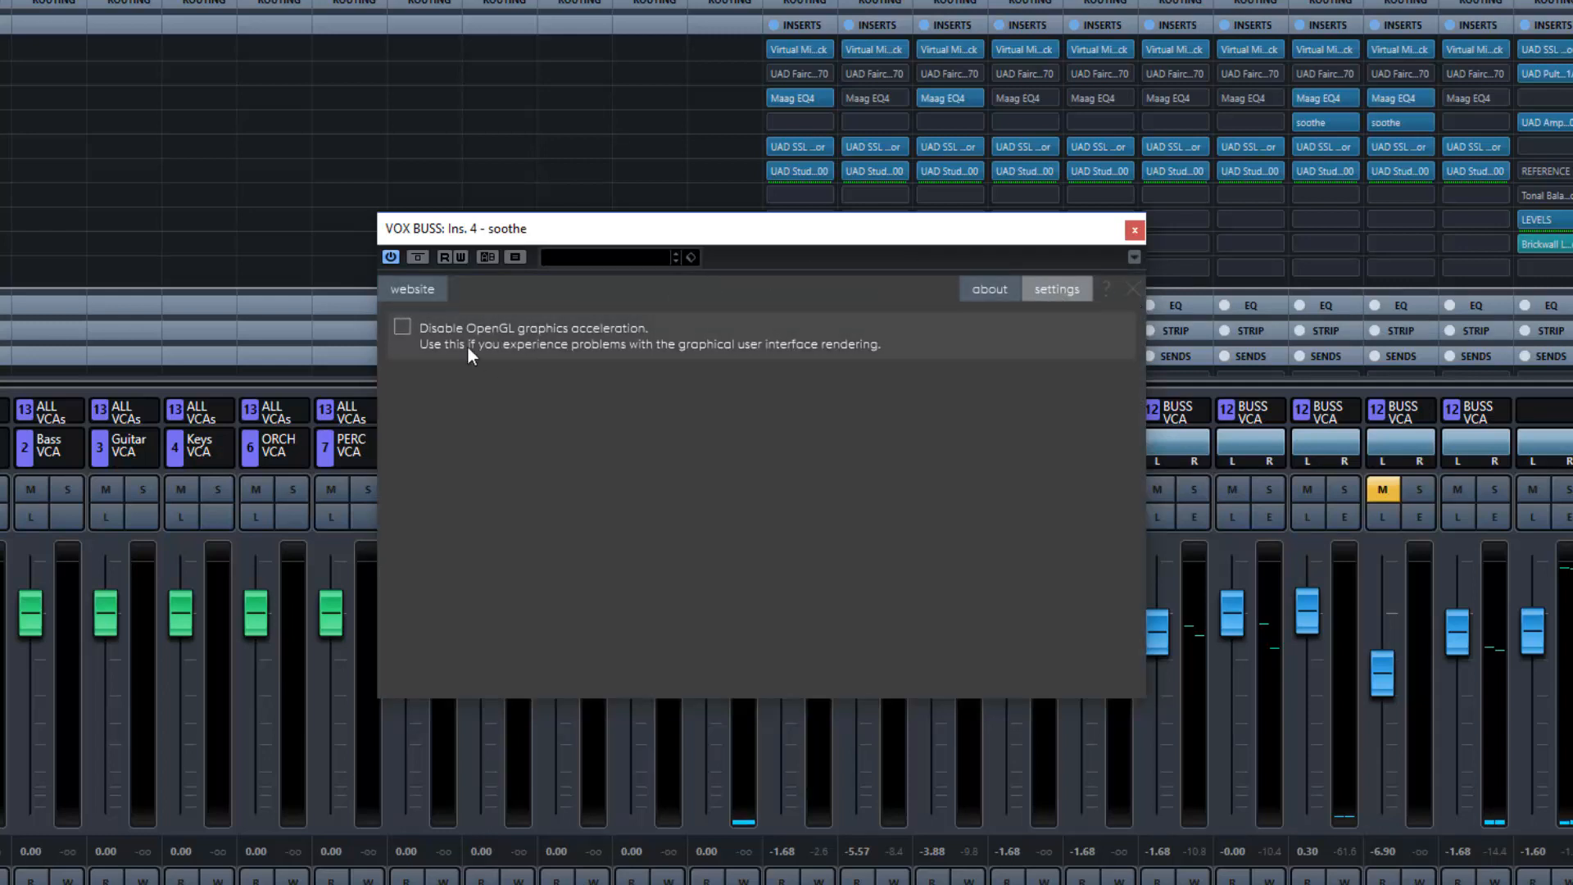
left_click(988, 293)
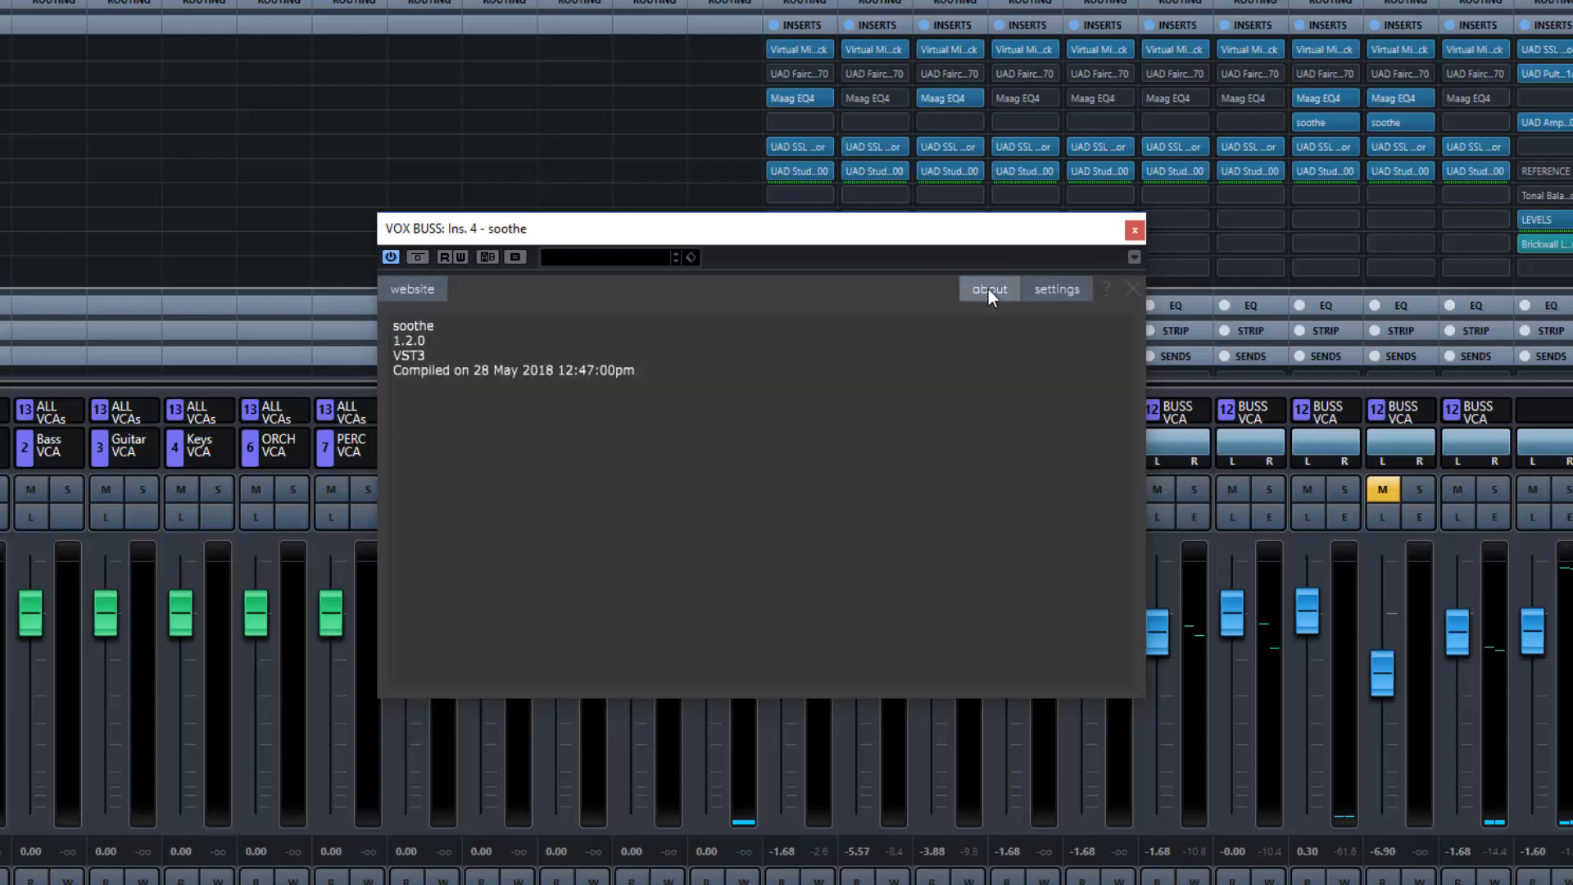
left_click(1130, 291)
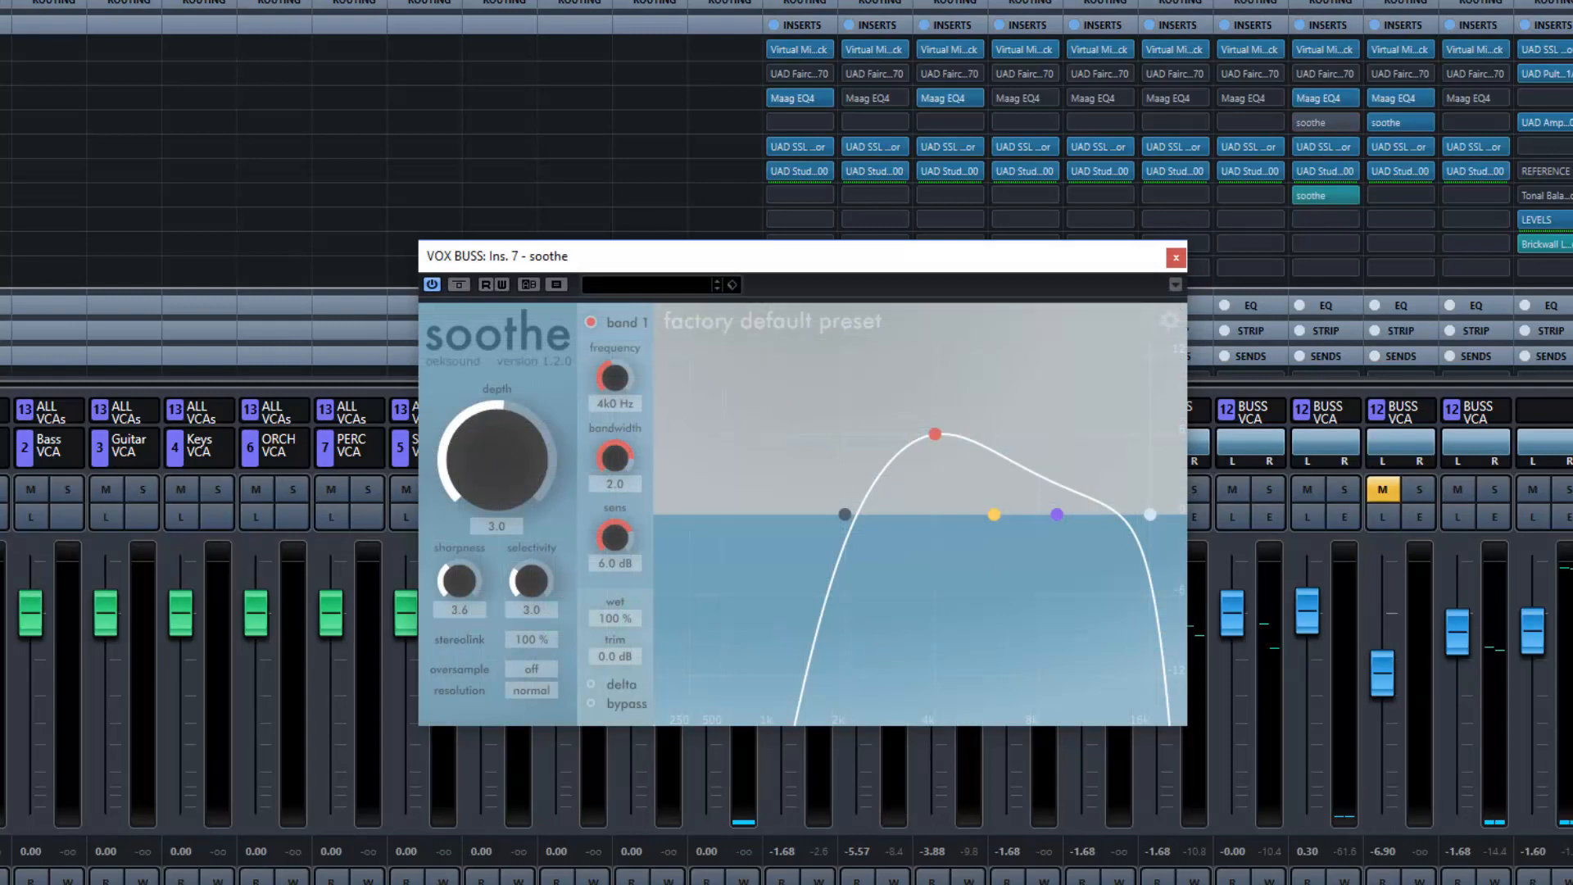
Step: Set the low cut to about 2k2 Hz with a slightly lower Q, and slightly raise the high cut's Q
left_click(843, 516)
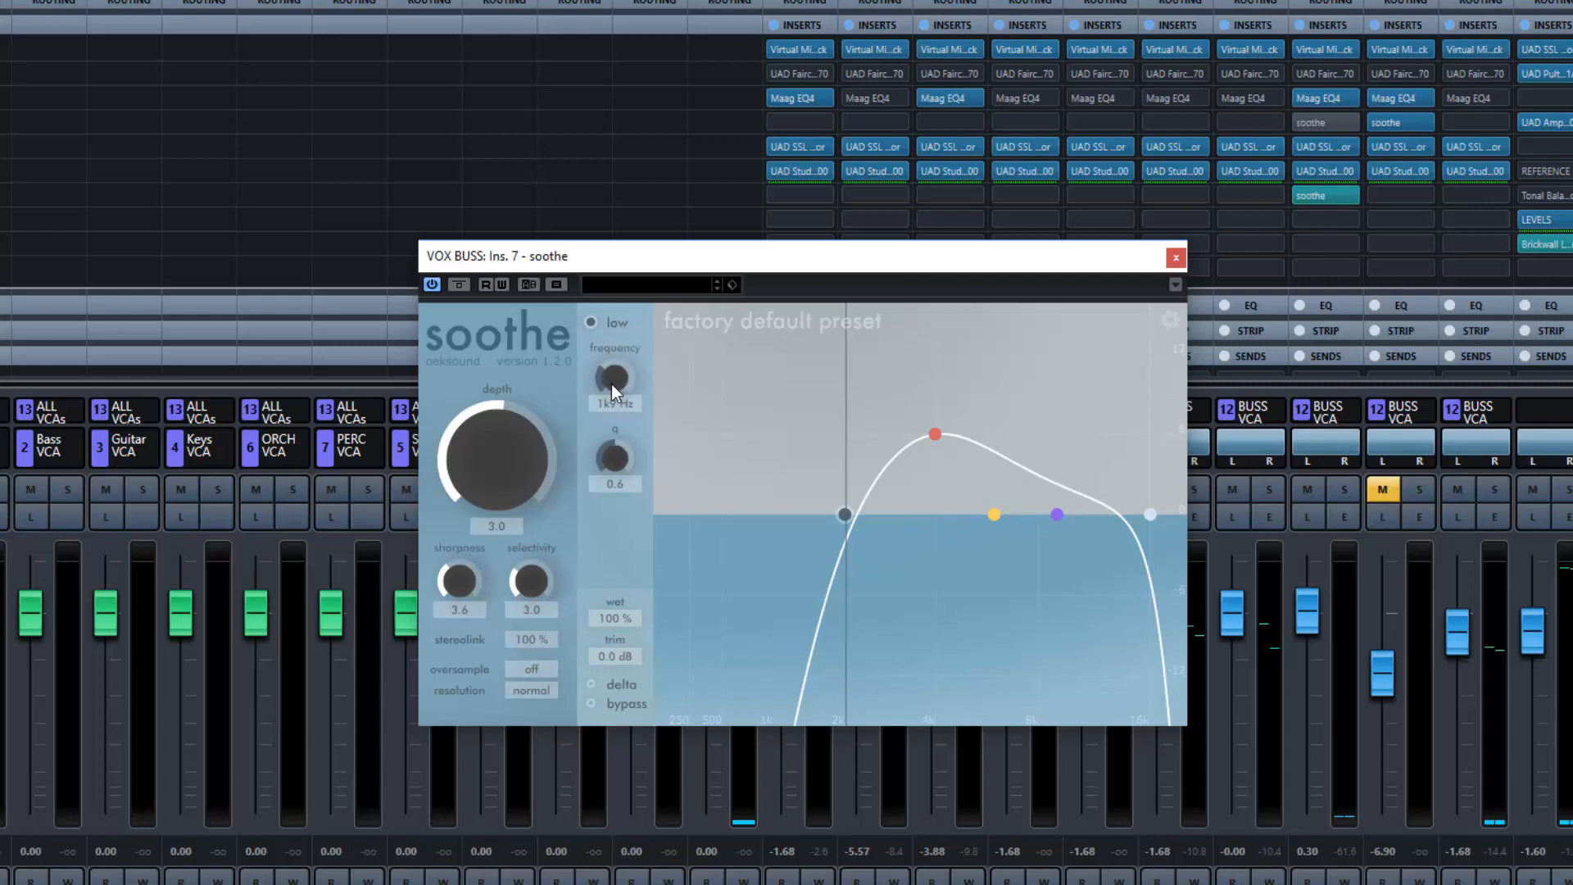
left_click_drag(848, 514, 847, 514)
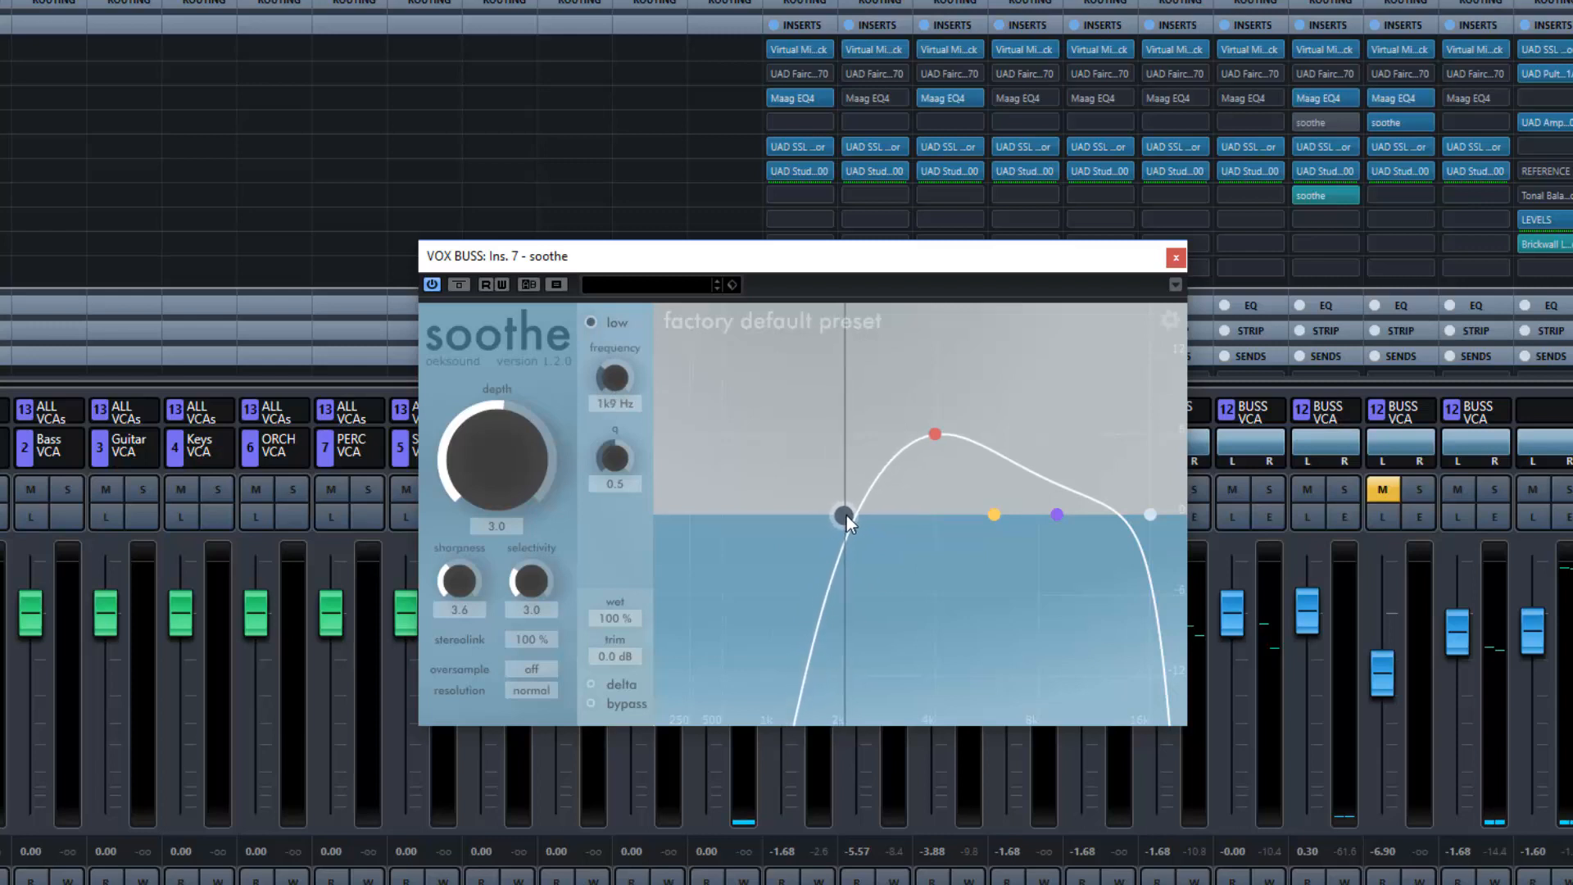
left_click_drag(606, 381, 612, 373)
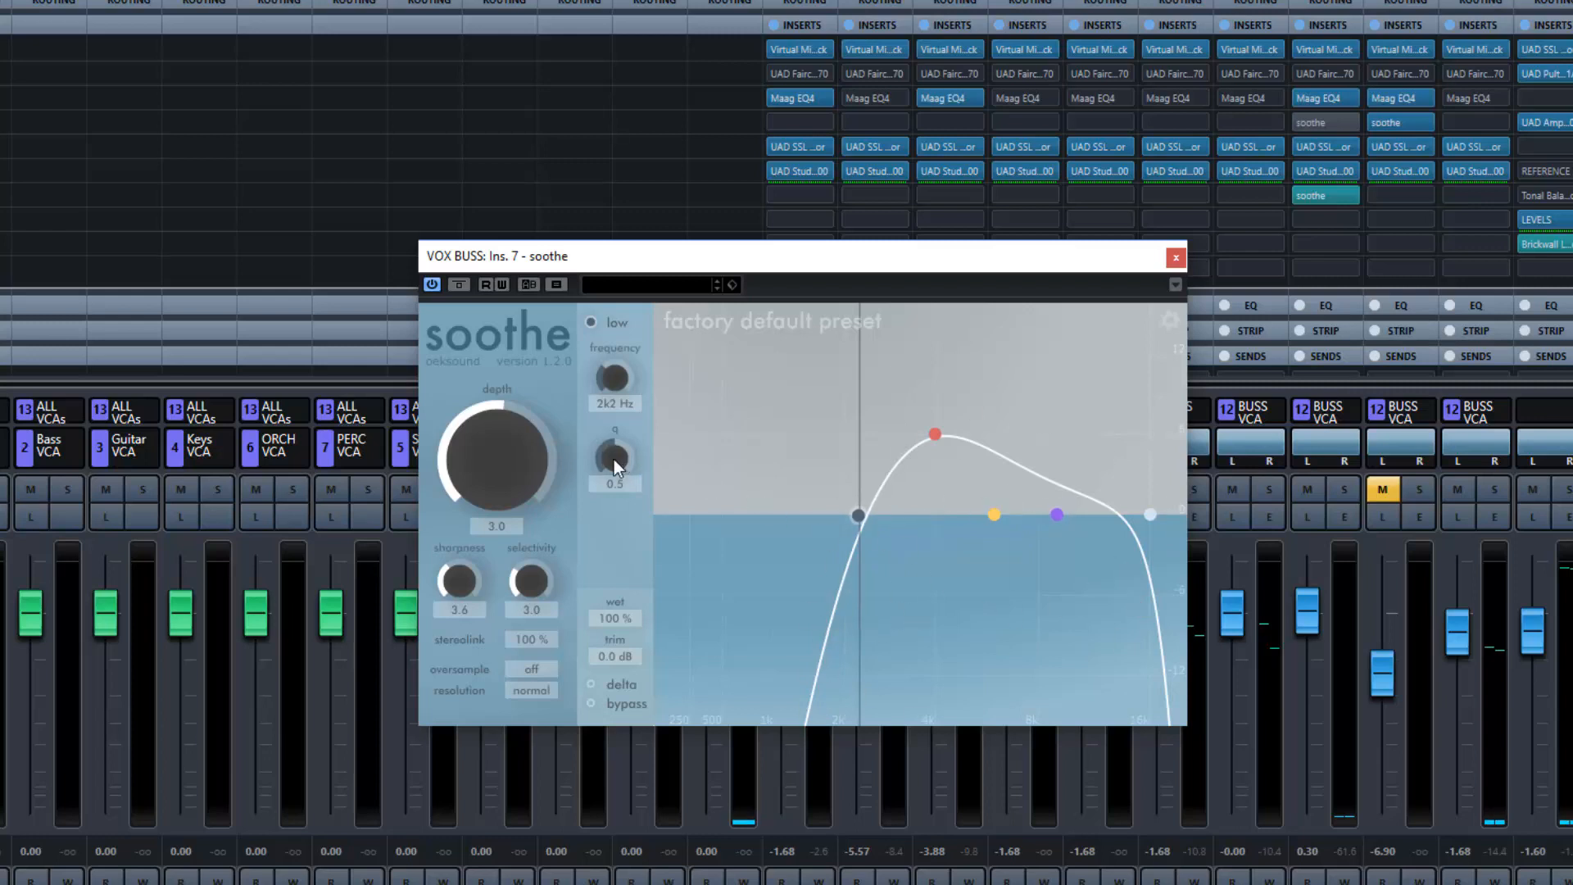
mouse_move(613, 459)
left_mouse_down()
mouse_move(615, 418)
mouse_move(613, 516)
mouse_move(611, 464)
left_mouse_up()
left_click(1154, 514)
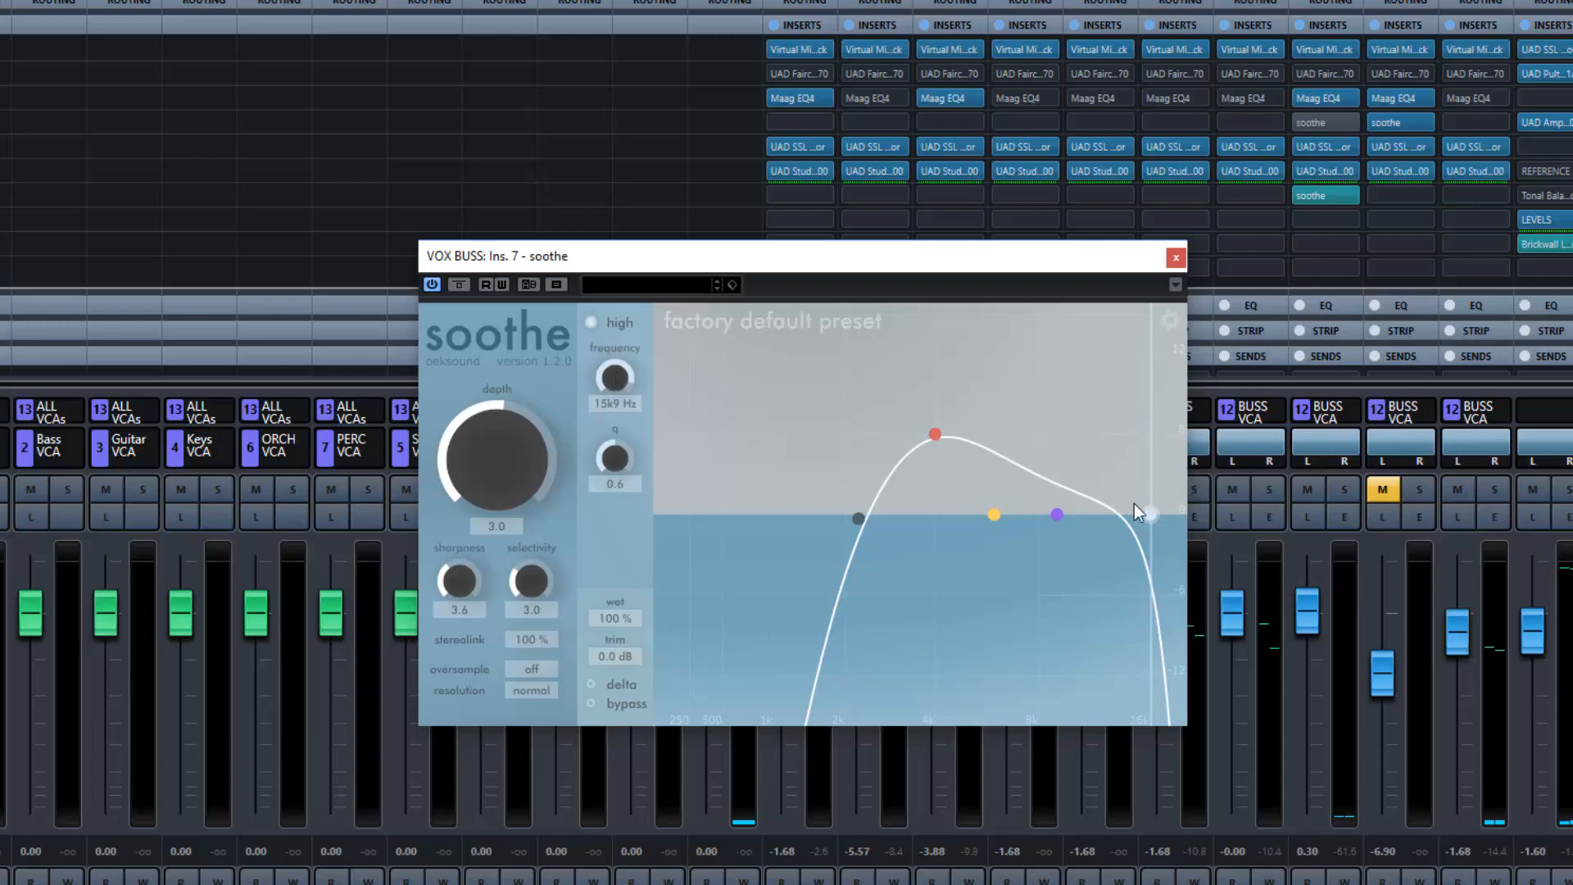
mouse_move(1152, 509)
left_mouse_down()
mouse_move(1129, 513)
mouse_move(1149, 513)
mouse_move(1157, 441)
mouse_move(1144, 552)
mouse_move(1147, 490)
mouse_move(1152, 505)
left_mouse_up()
Step: Inspect the frequency, bandwidth and sens settings of bands 1, 2 and 3
left_click(935, 434)
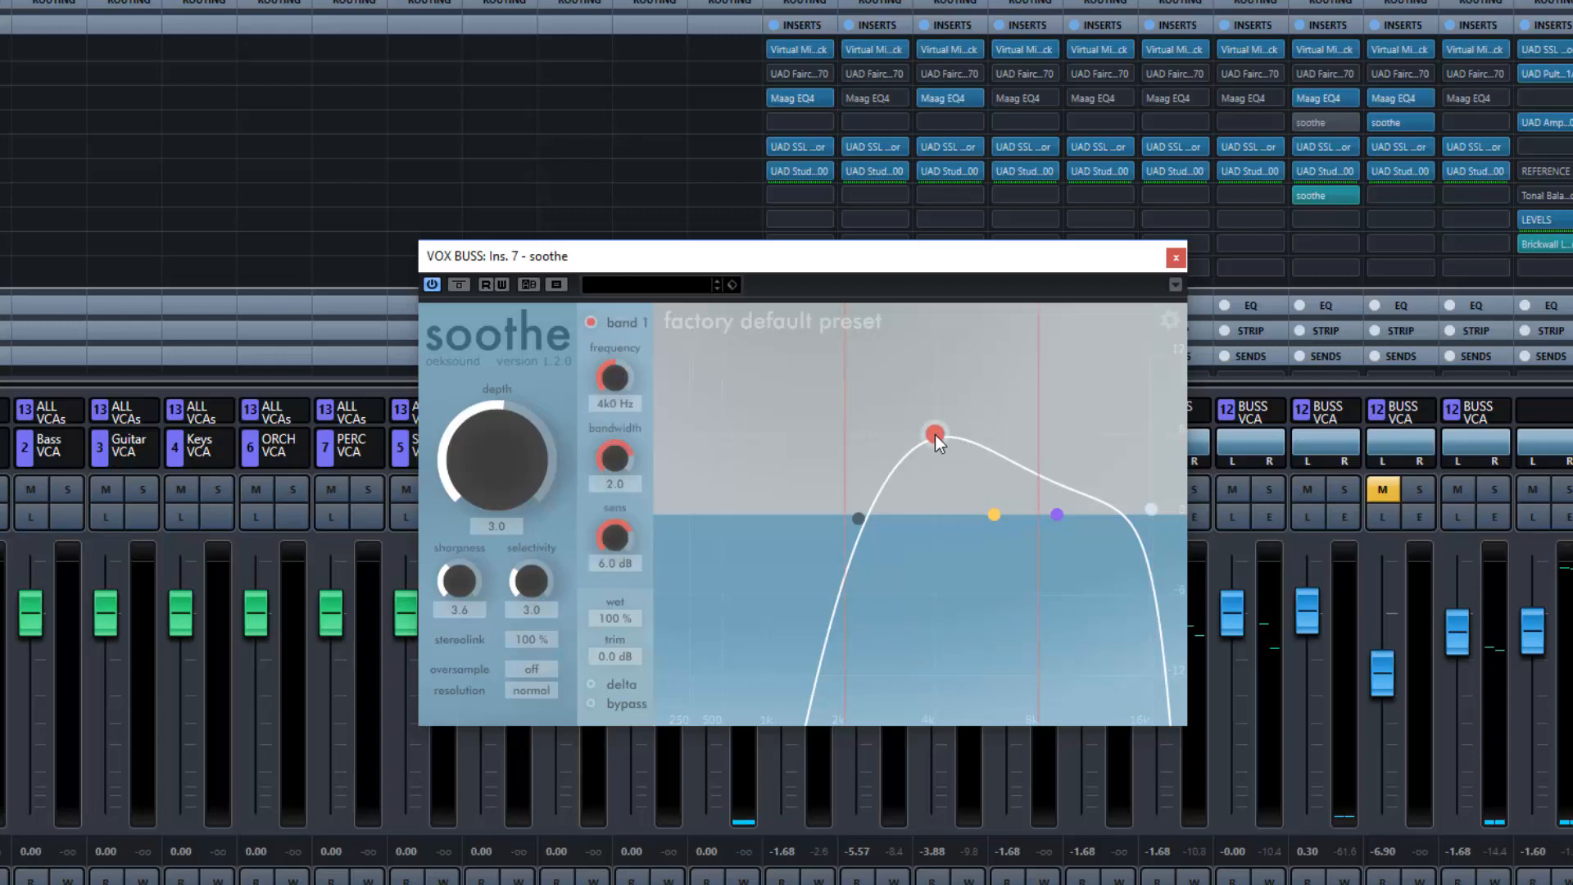
left_click(996, 513)
left_click(1056, 513)
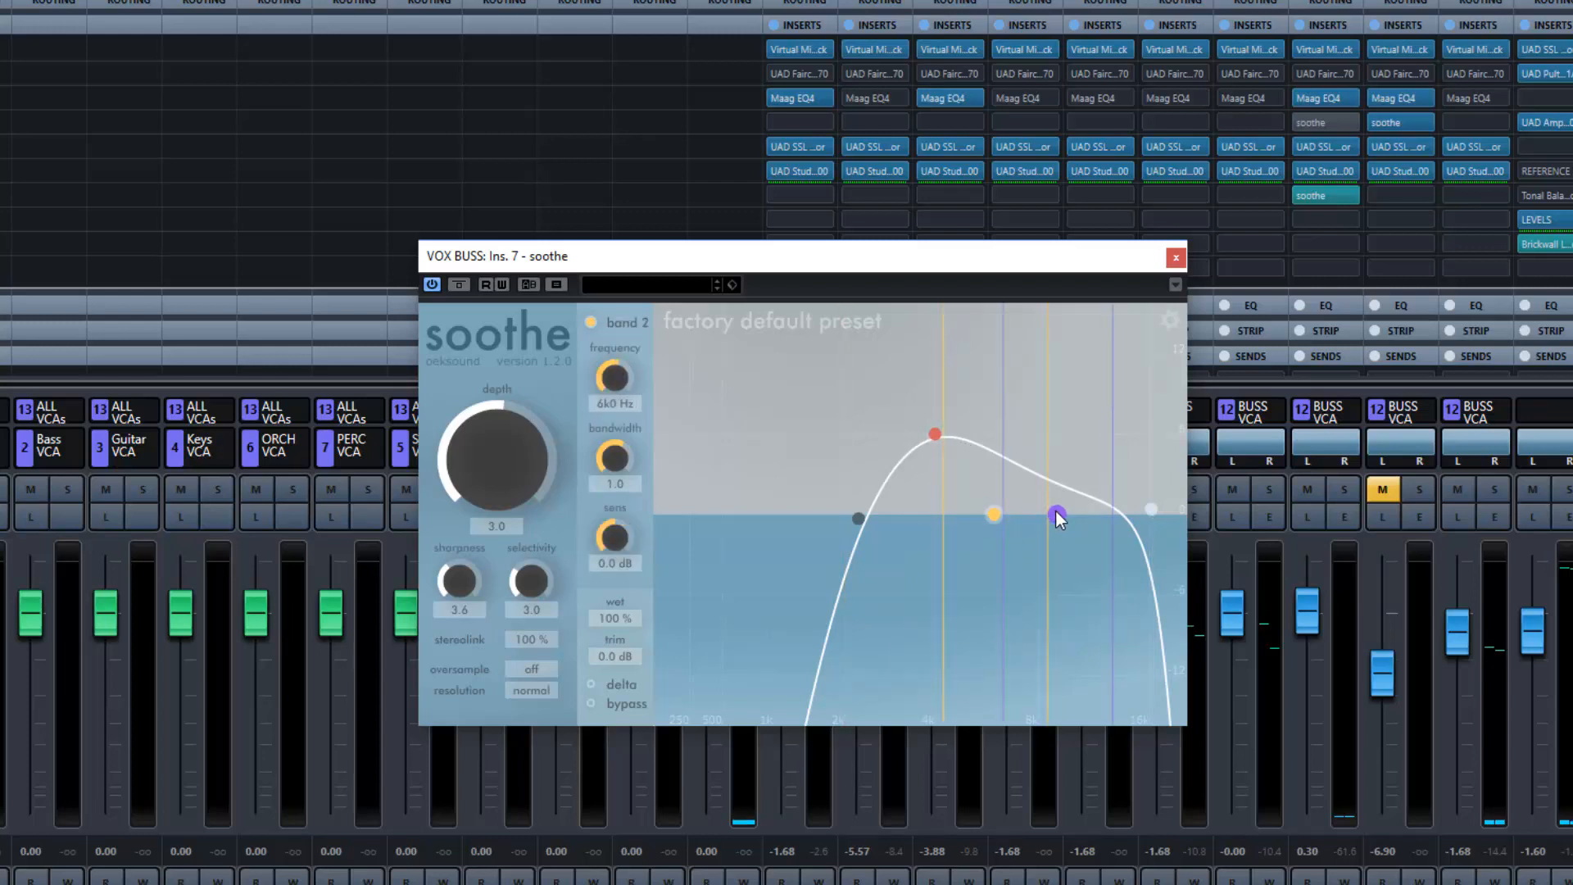
left_click(994, 513)
Step: Set band 1 to about 3k8 Hz with 7.3 dB sens and a bandwidth of 1.6
left_click(936, 434)
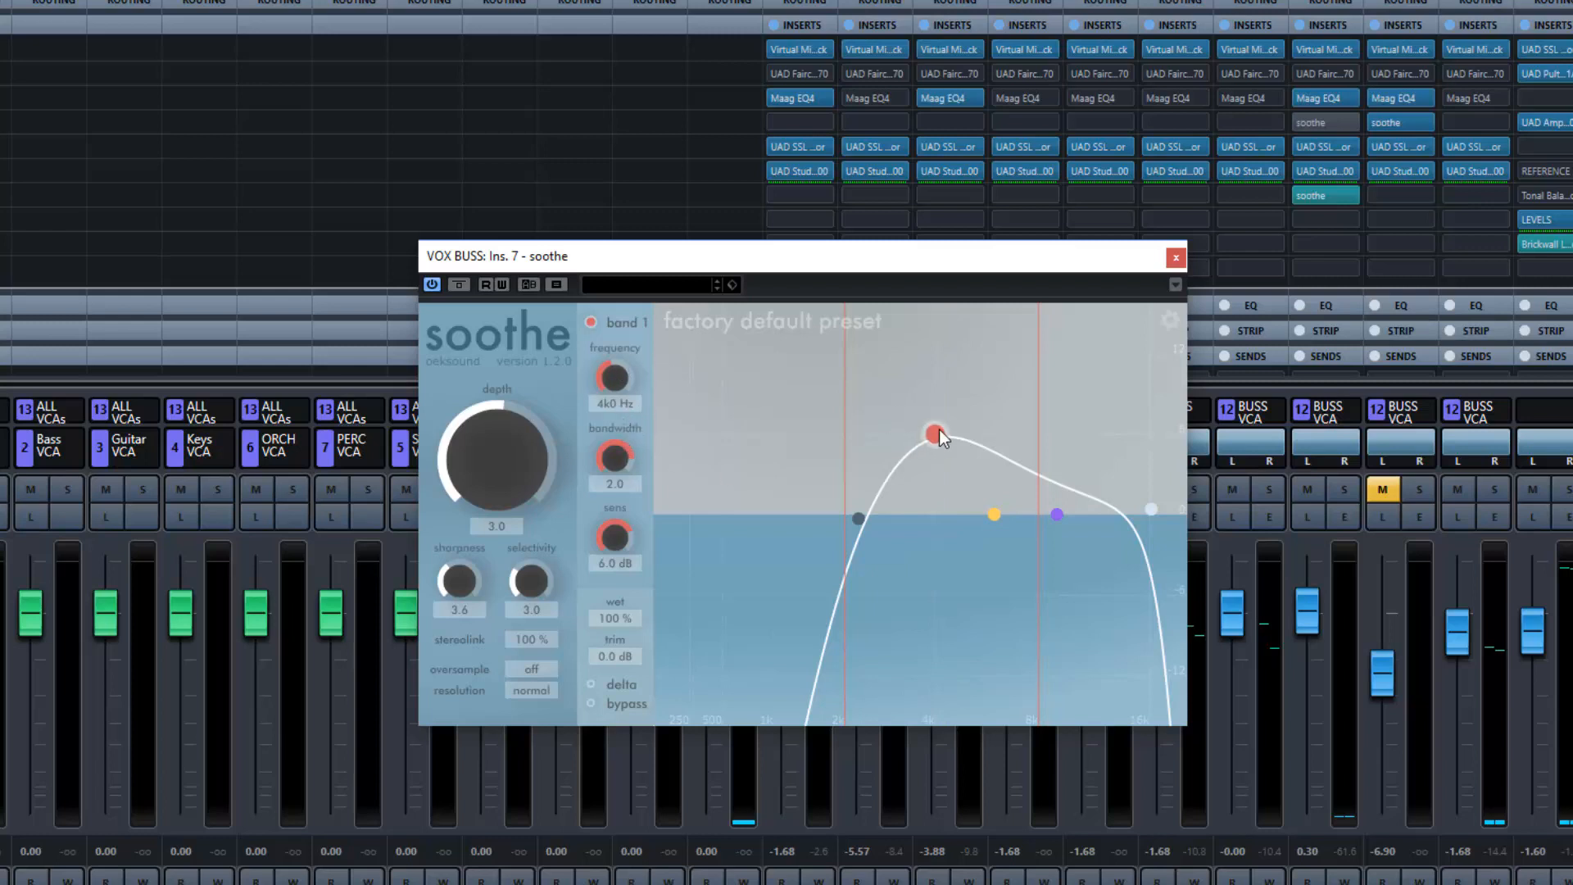
mouse_move(939, 429)
left_mouse_down()
mouse_move(912, 430)
mouse_move(939, 429)
mouse_move(934, 519)
mouse_move(936, 411)
left_mouse_up()
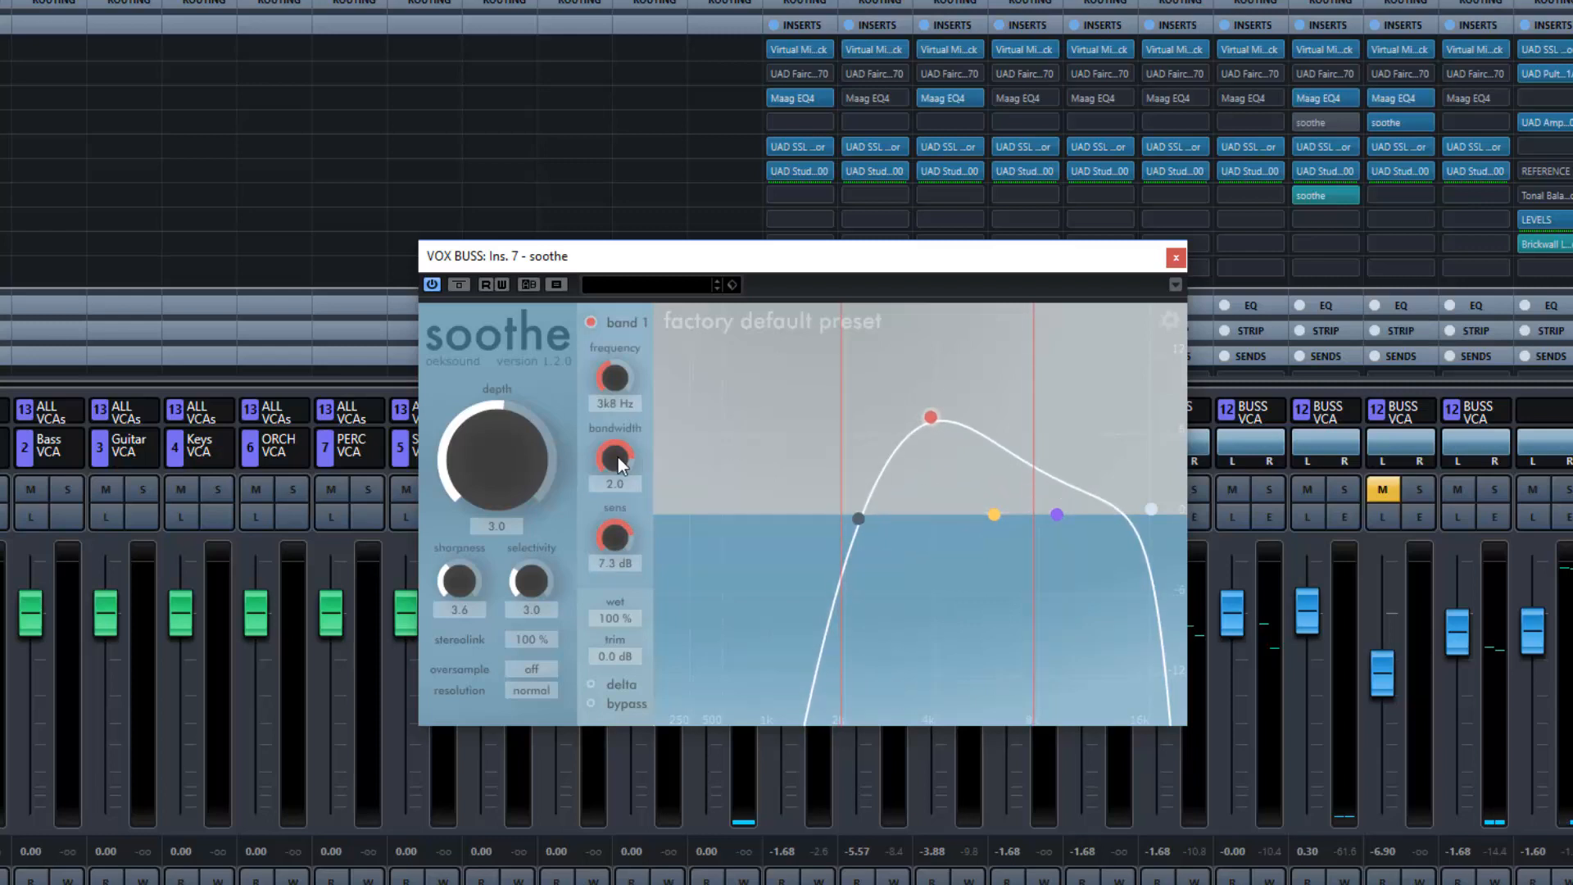
mouse_move(618, 457)
left_mouse_down()
mouse_move(618, 490)
mouse_move(633, 421)
mouse_move(633, 491)
mouse_move(632, 456)
mouse_move(632, 473)
left_mouse_up()
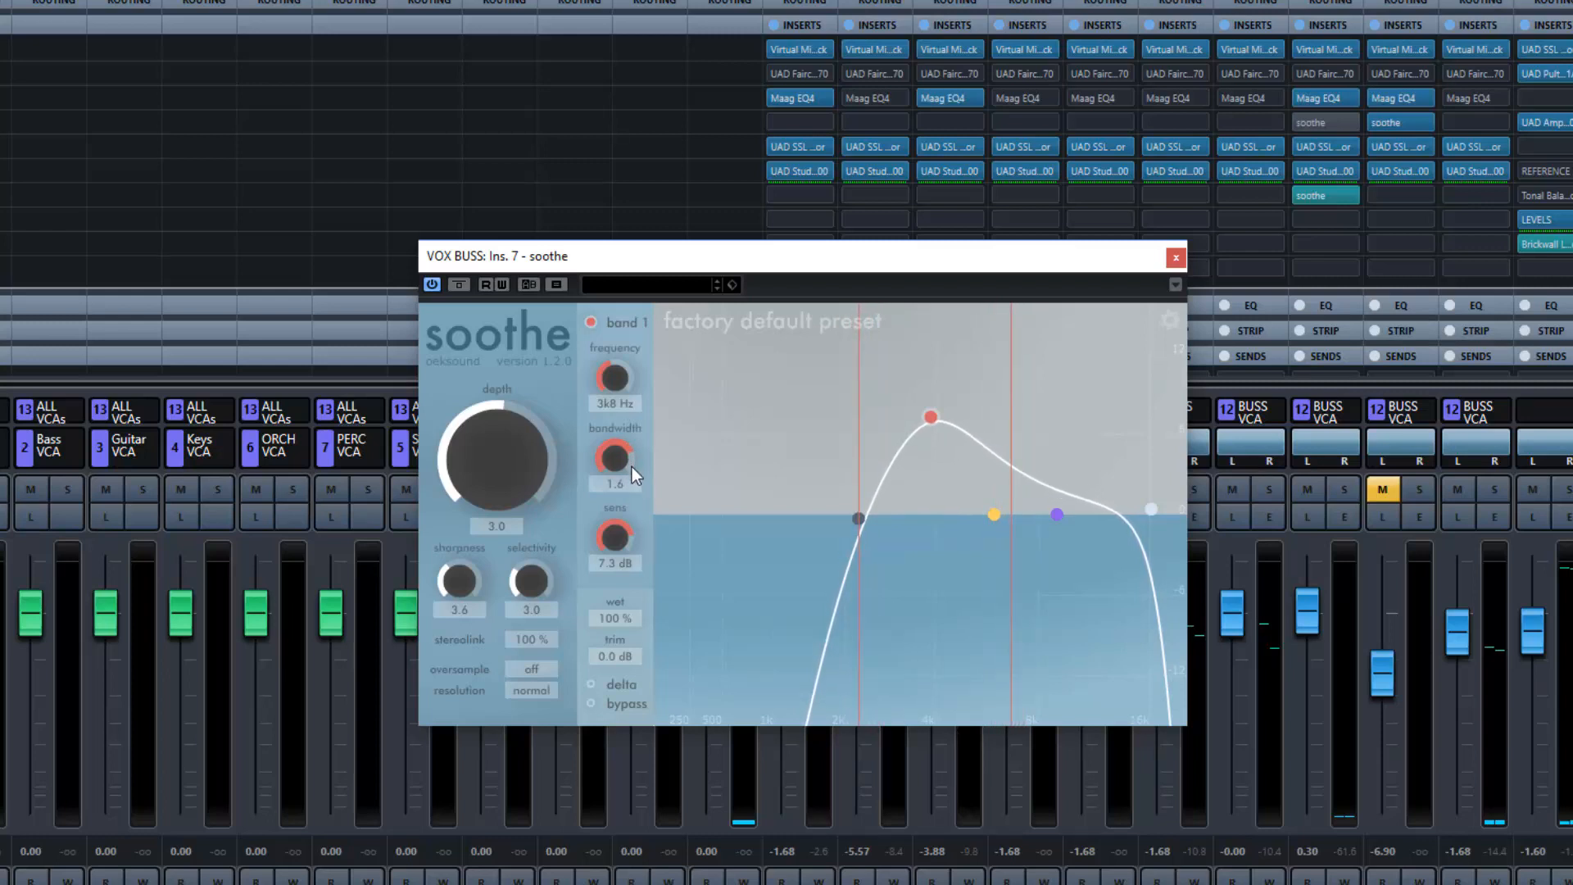
Step: Switch band 1 off and back on twice to compare the curve
left_click(589, 322)
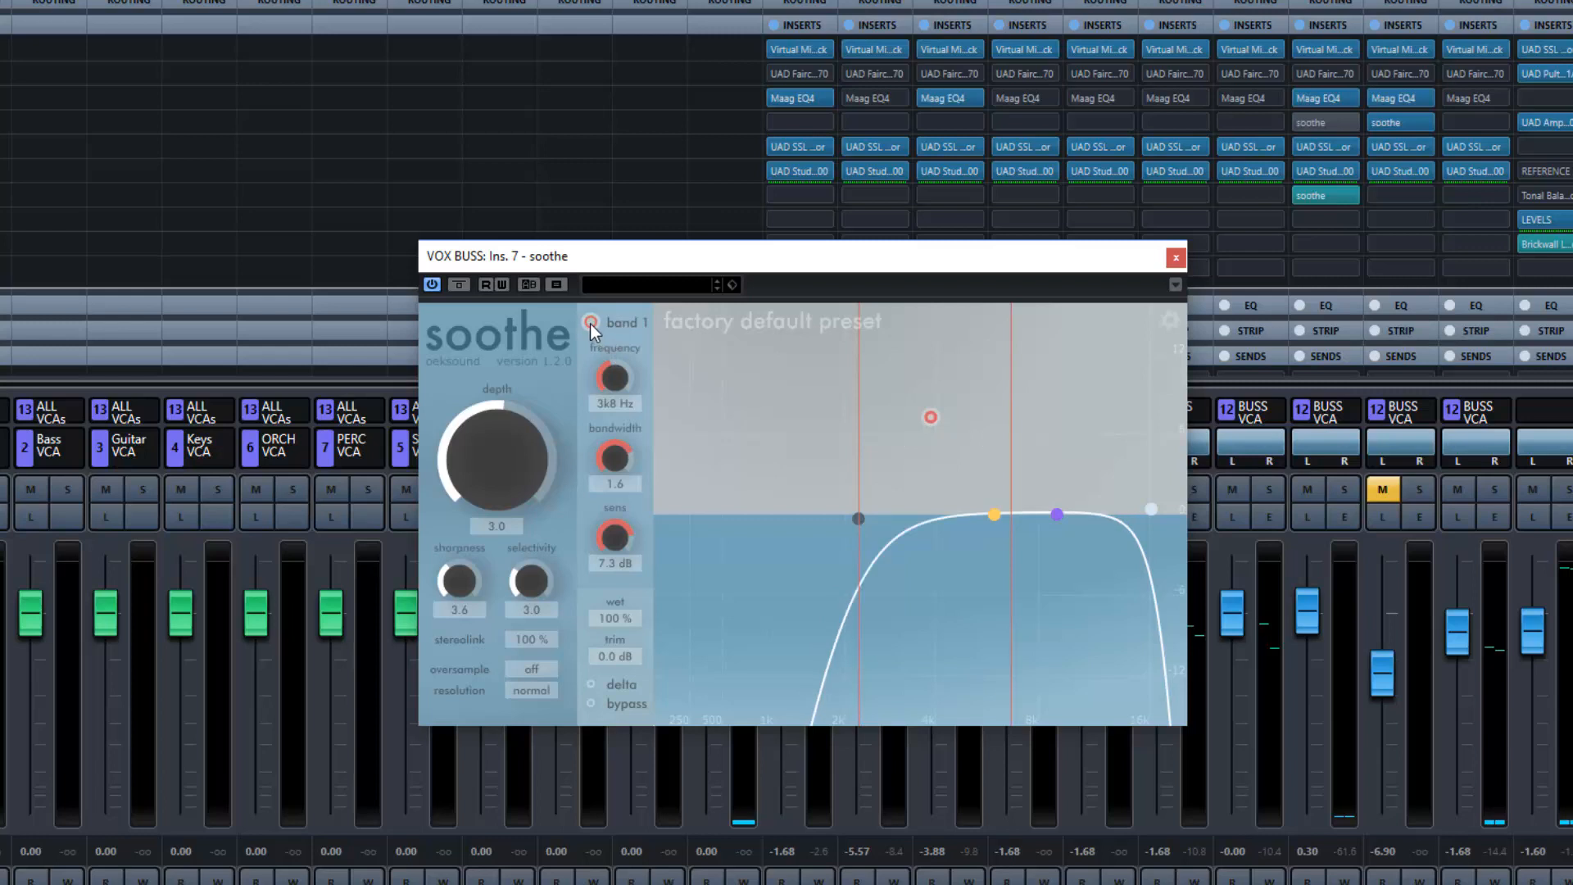
left_click(590, 323)
left_click(590, 322)
left_click(590, 322)
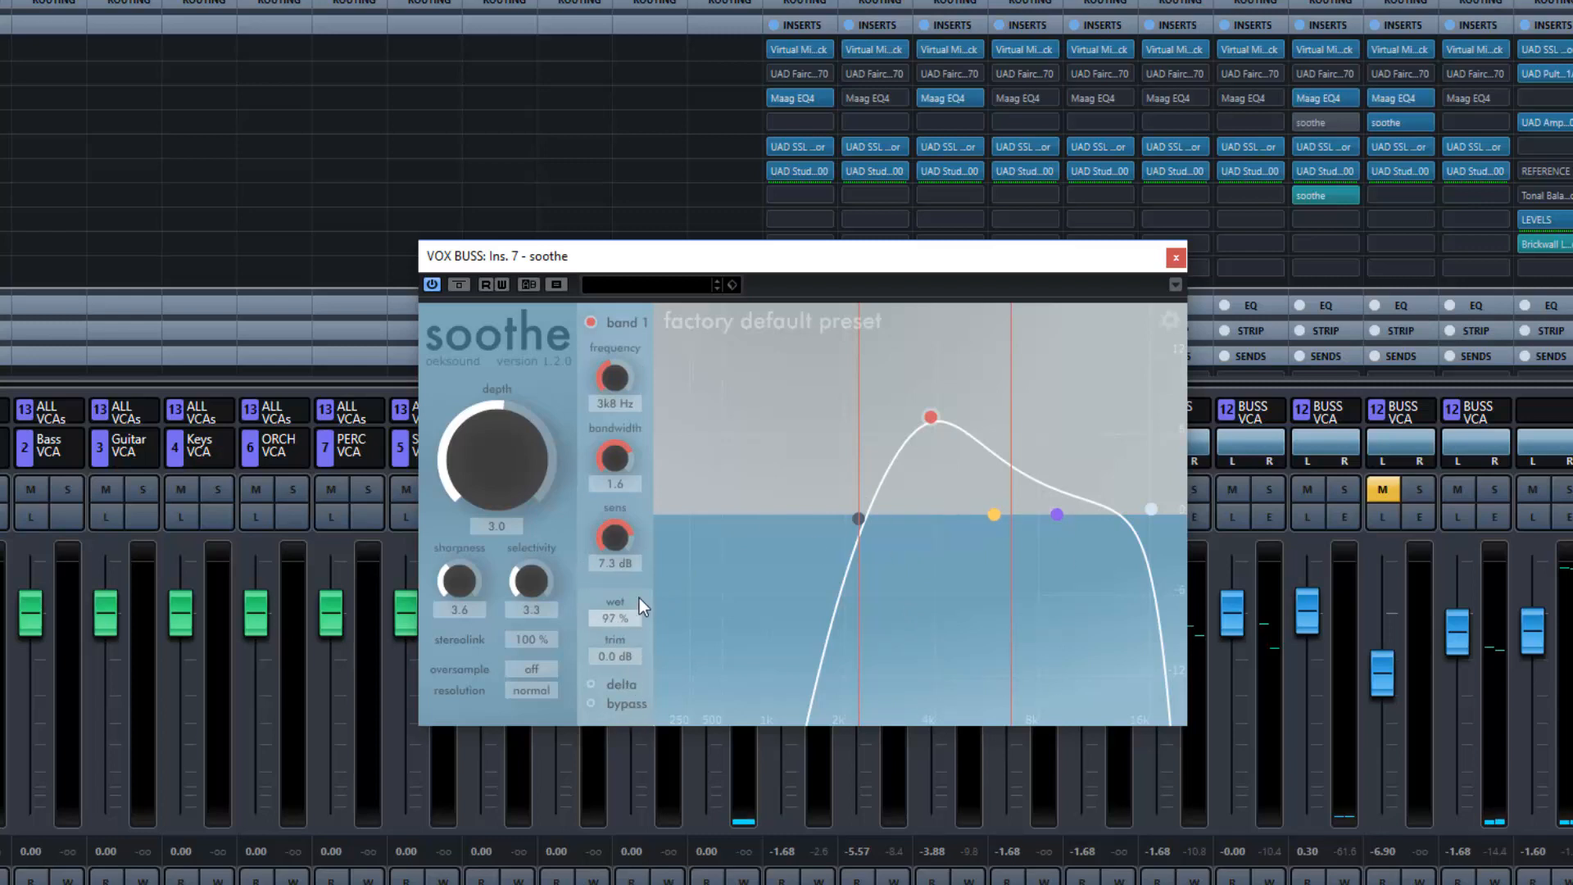
Step: Set the wet mix to 100 % and the trim to 0.0 dB
left_click_drag(639, 597, 644, 495)
left_click_drag(615, 657, 617, 641)
Step: Toggle the plug-in's bypass on and off twice and try the delta listening mode
left_click(590, 703)
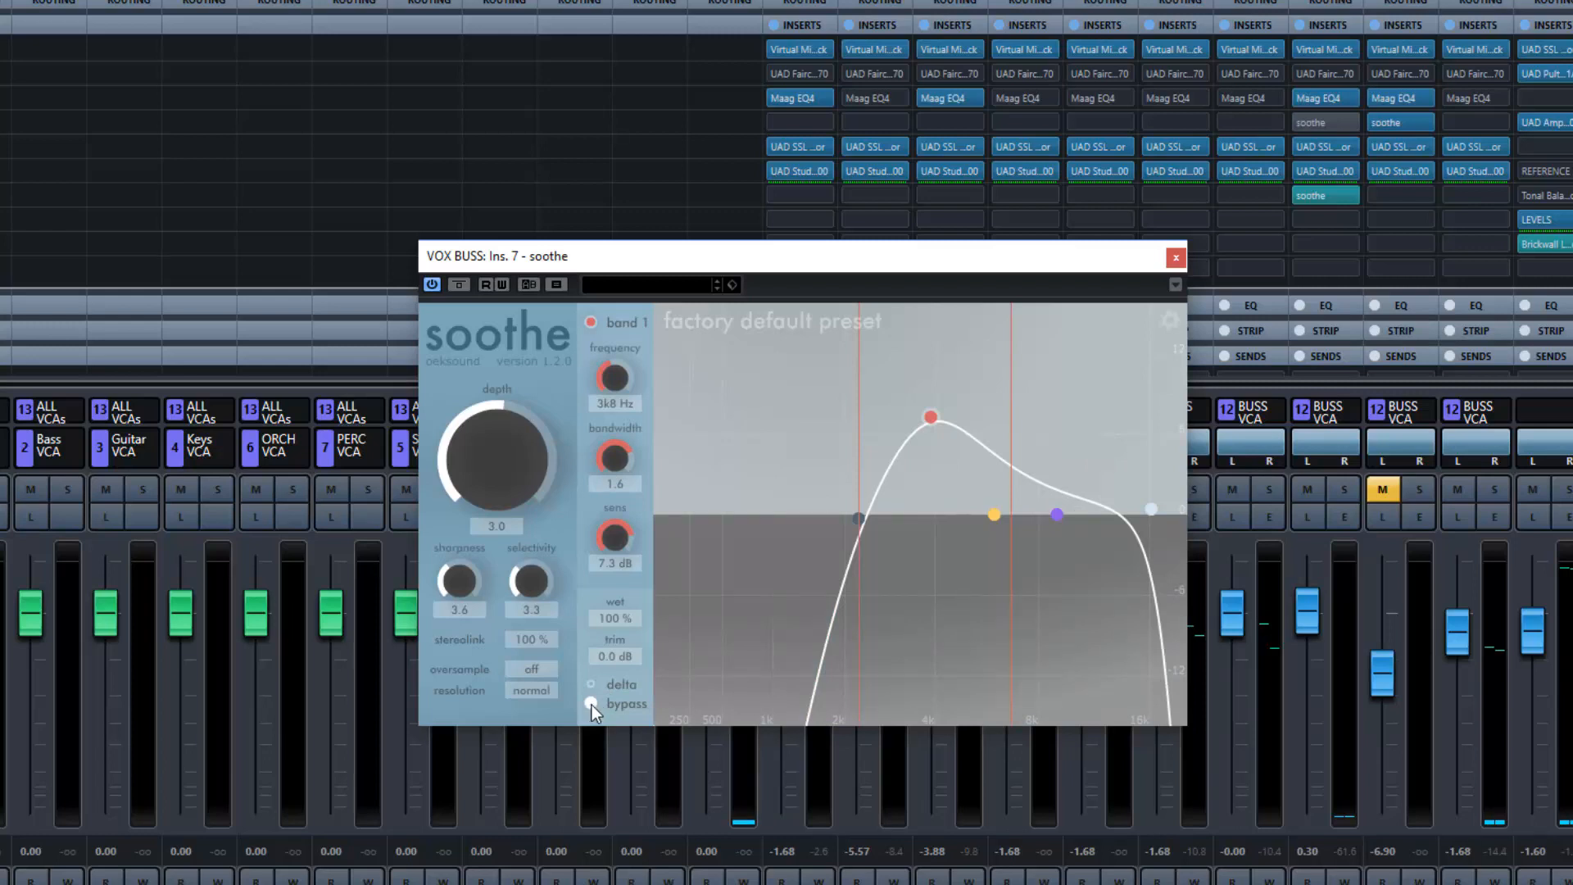
left_click(591, 705)
left_click(591, 705)
left_click(592, 704)
left_click(590, 684)
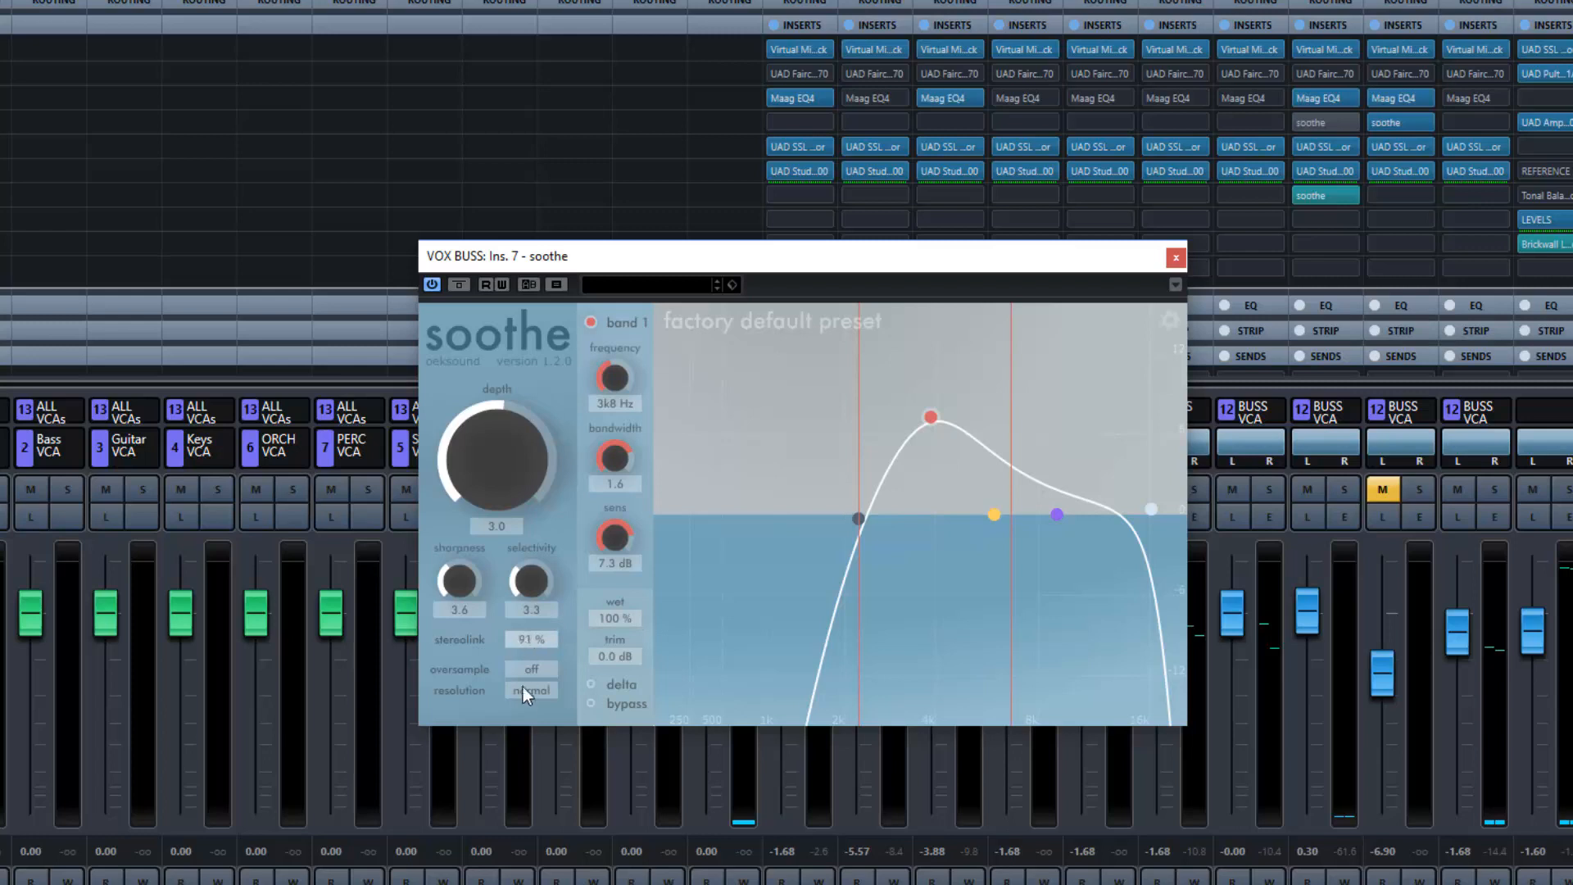
Step: Try a lower stereolink amount and reset it to 100 %
left_click_drag(523, 804, 515, 883)
double_click(539, 641)
Step: Look through the available oversample and resolution options without changing them
left_click(534, 670)
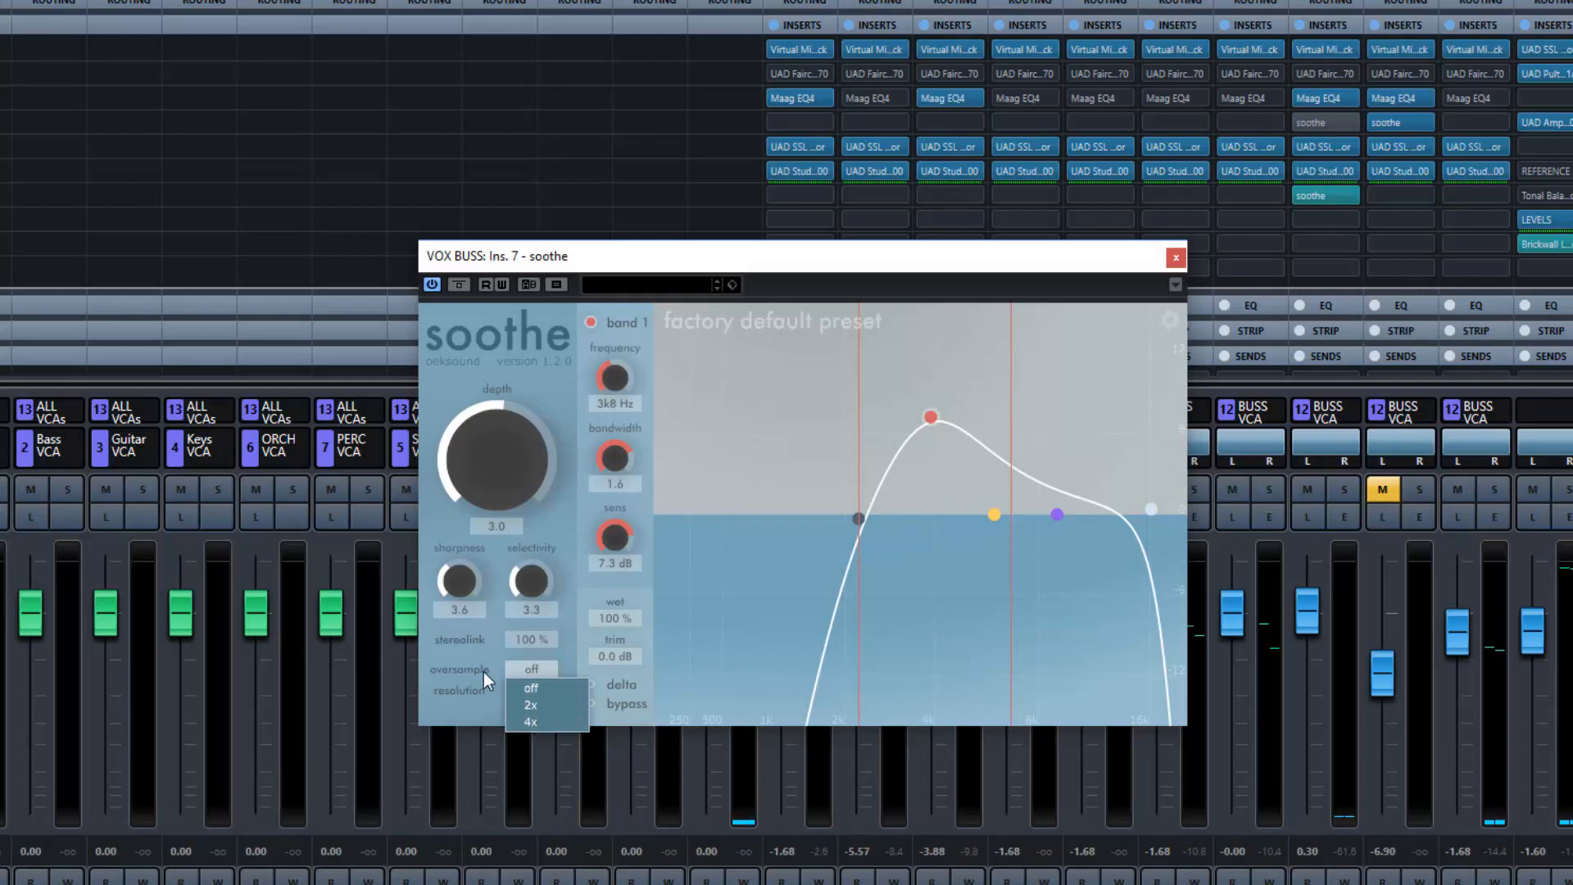
left_click(484, 671)
left_click(529, 692)
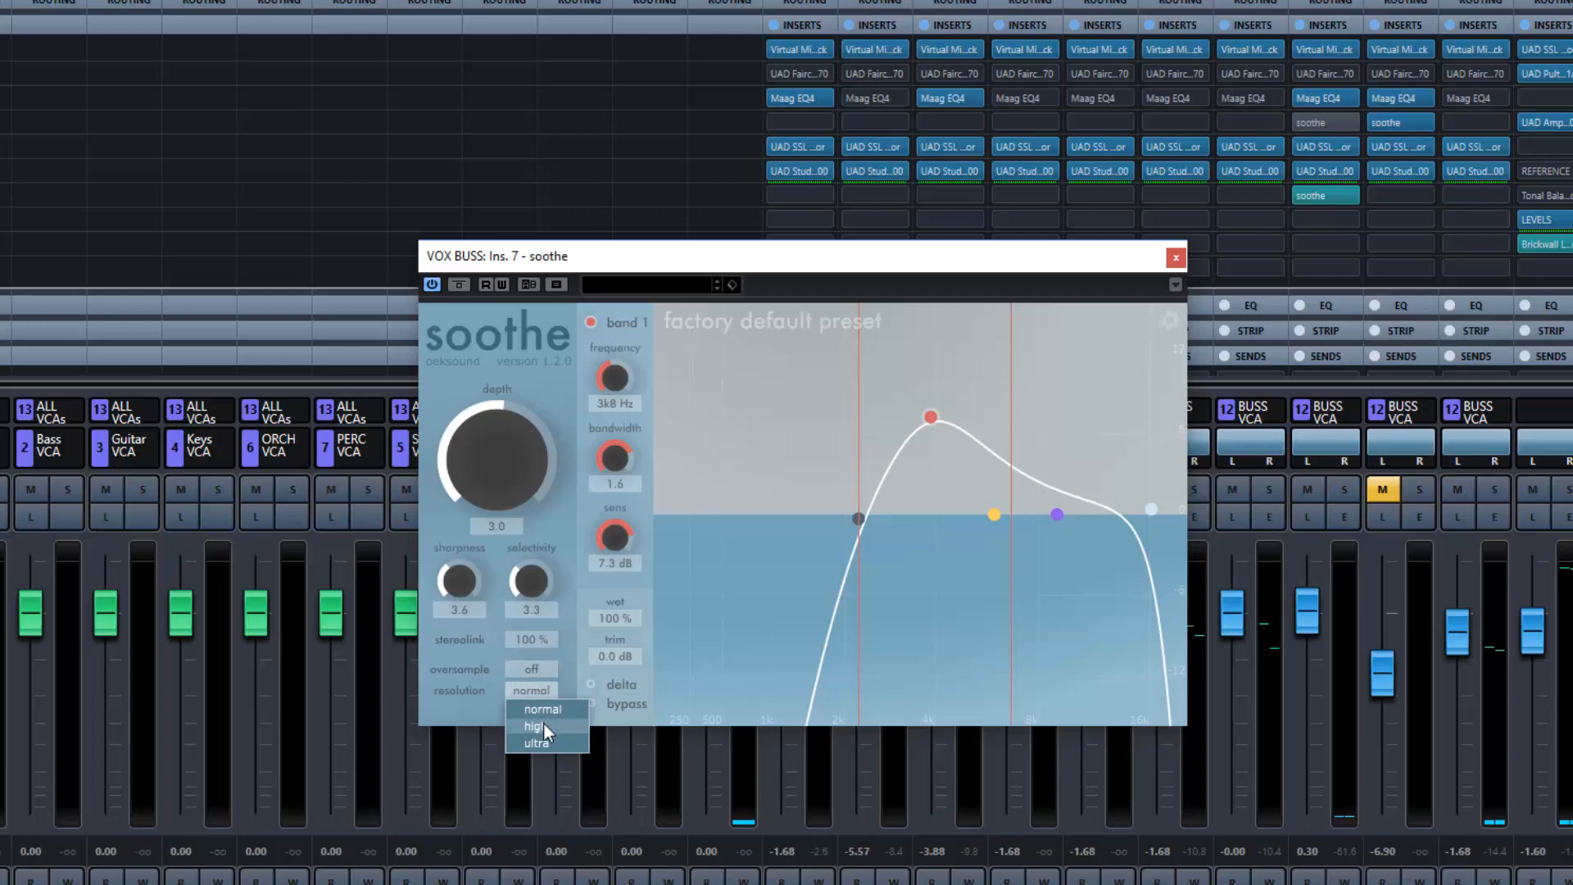
left_click(495, 692)
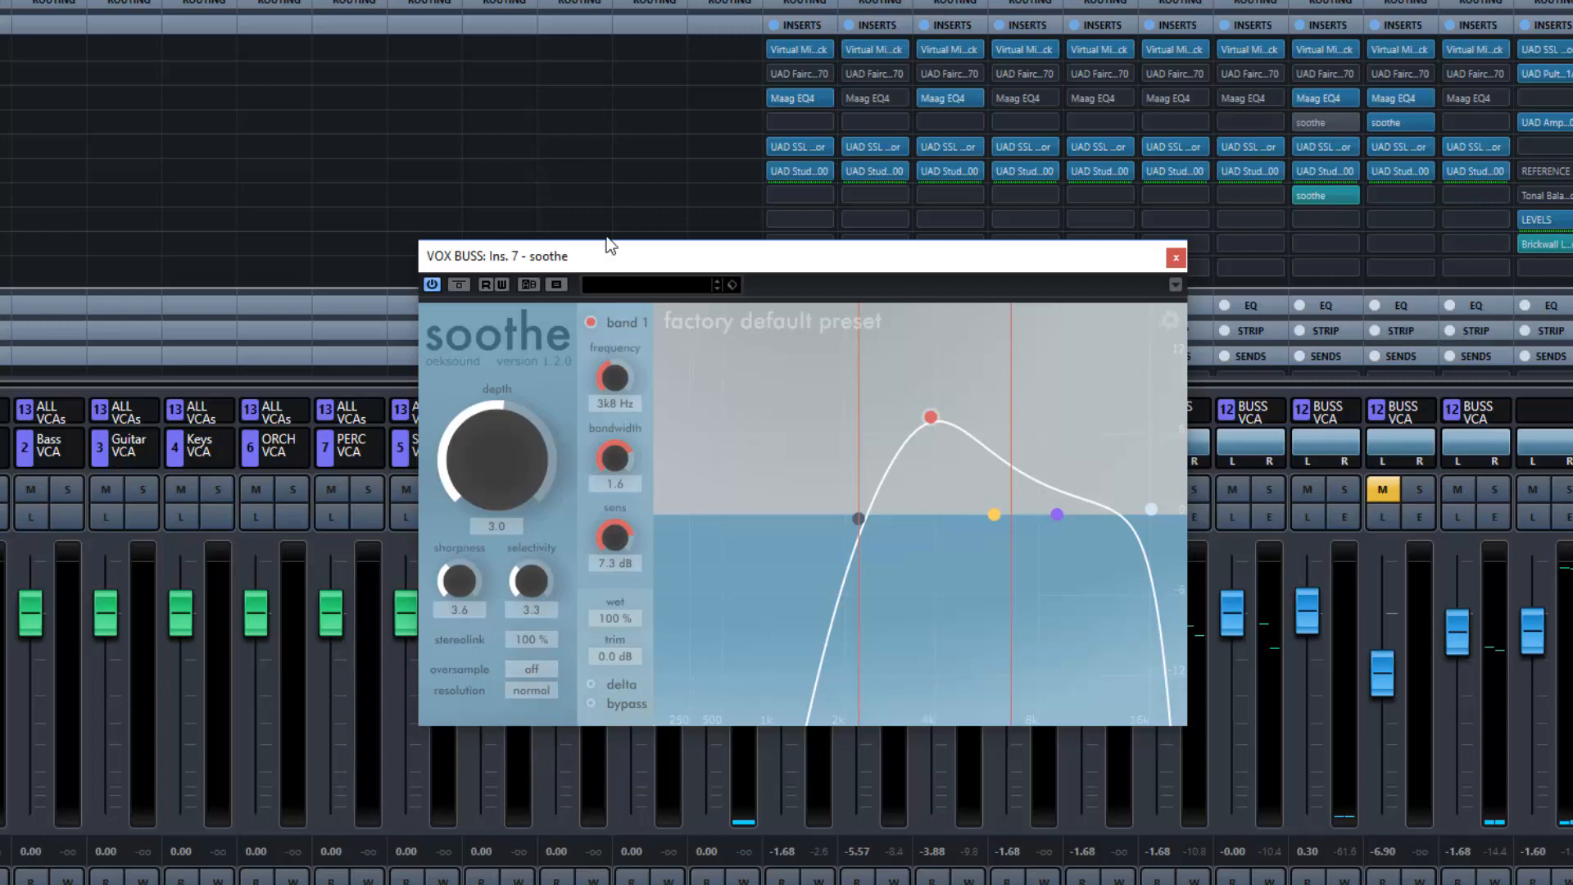
Step: Reposition the plug-in window and try band 1 at -5.5 dB and 8.1 dB sens, ending near 2k7 Hz with 2.5 dB
left_click_drag(626, 262, 599, 261)
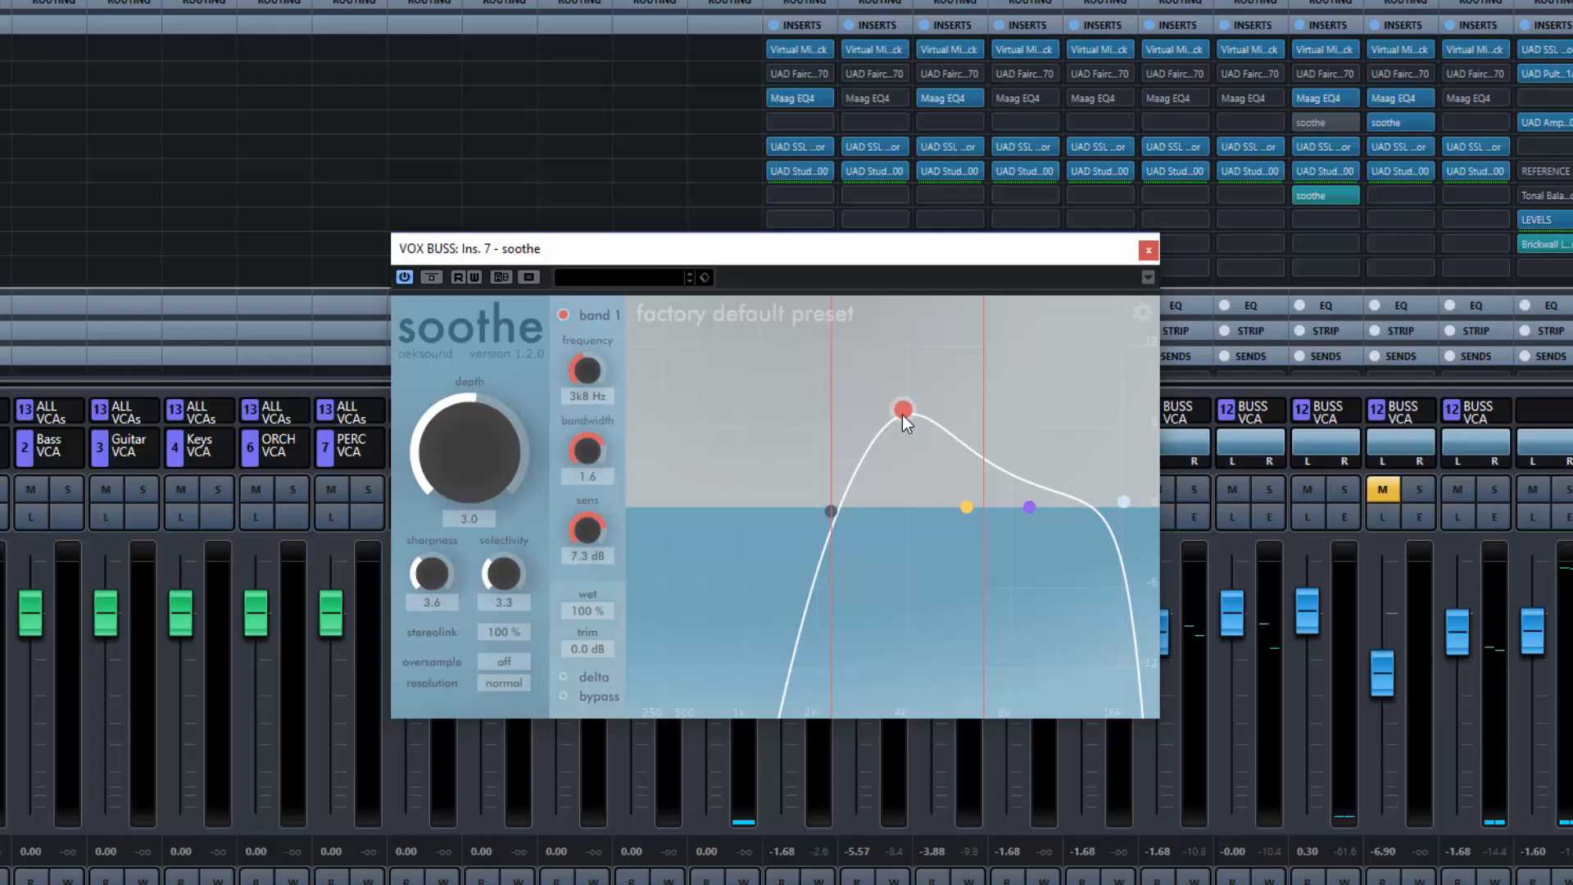
left_click_drag(903, 410, 871, 579)
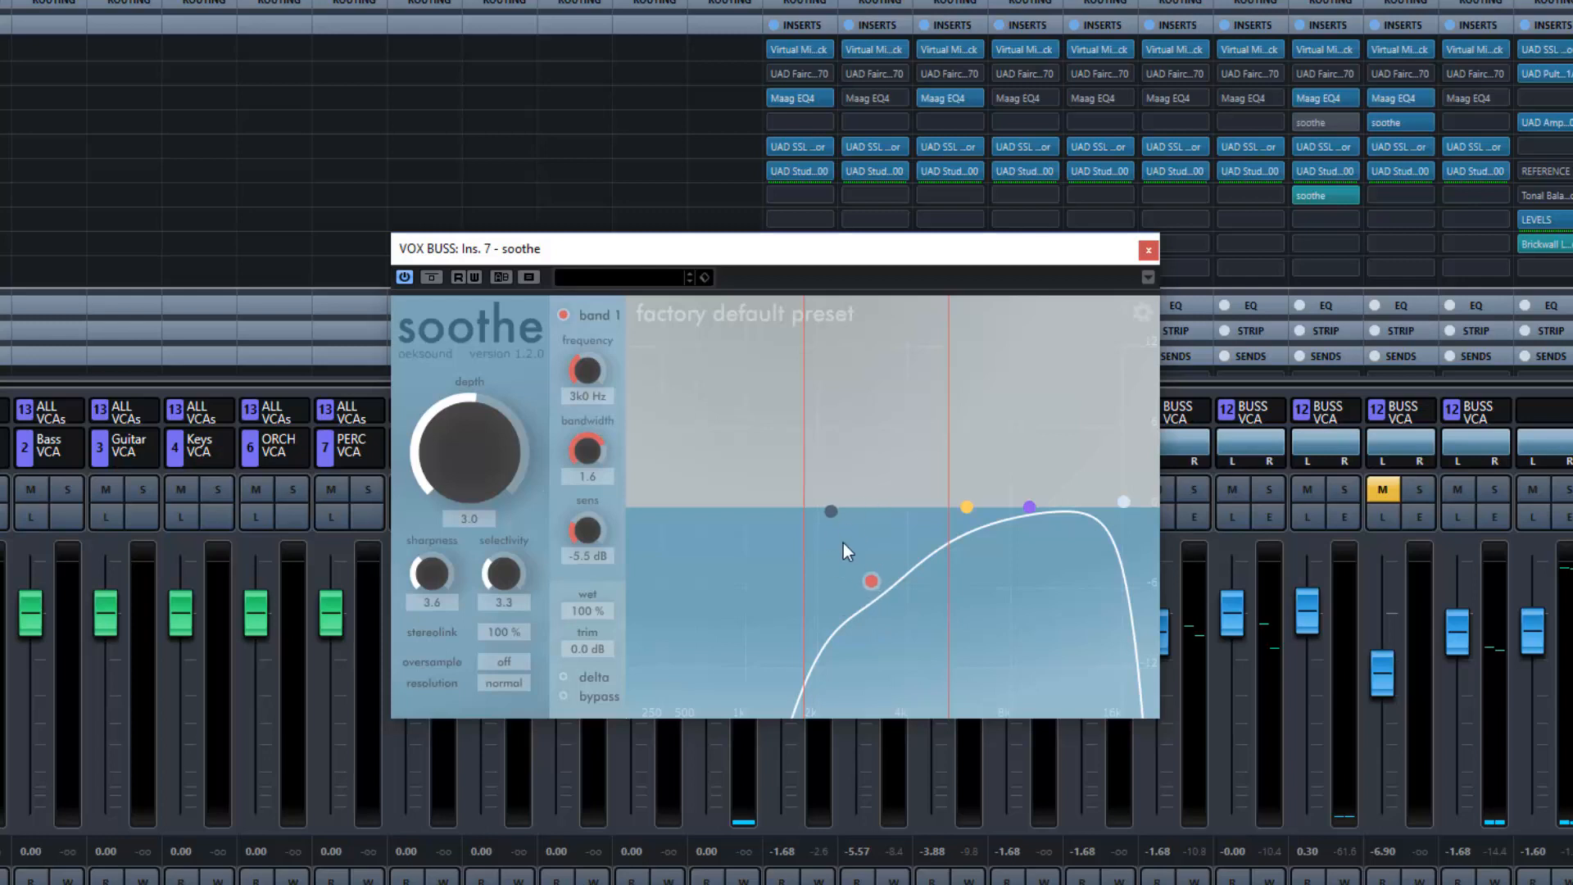
left_click_drag(871, 582, 876, 400)
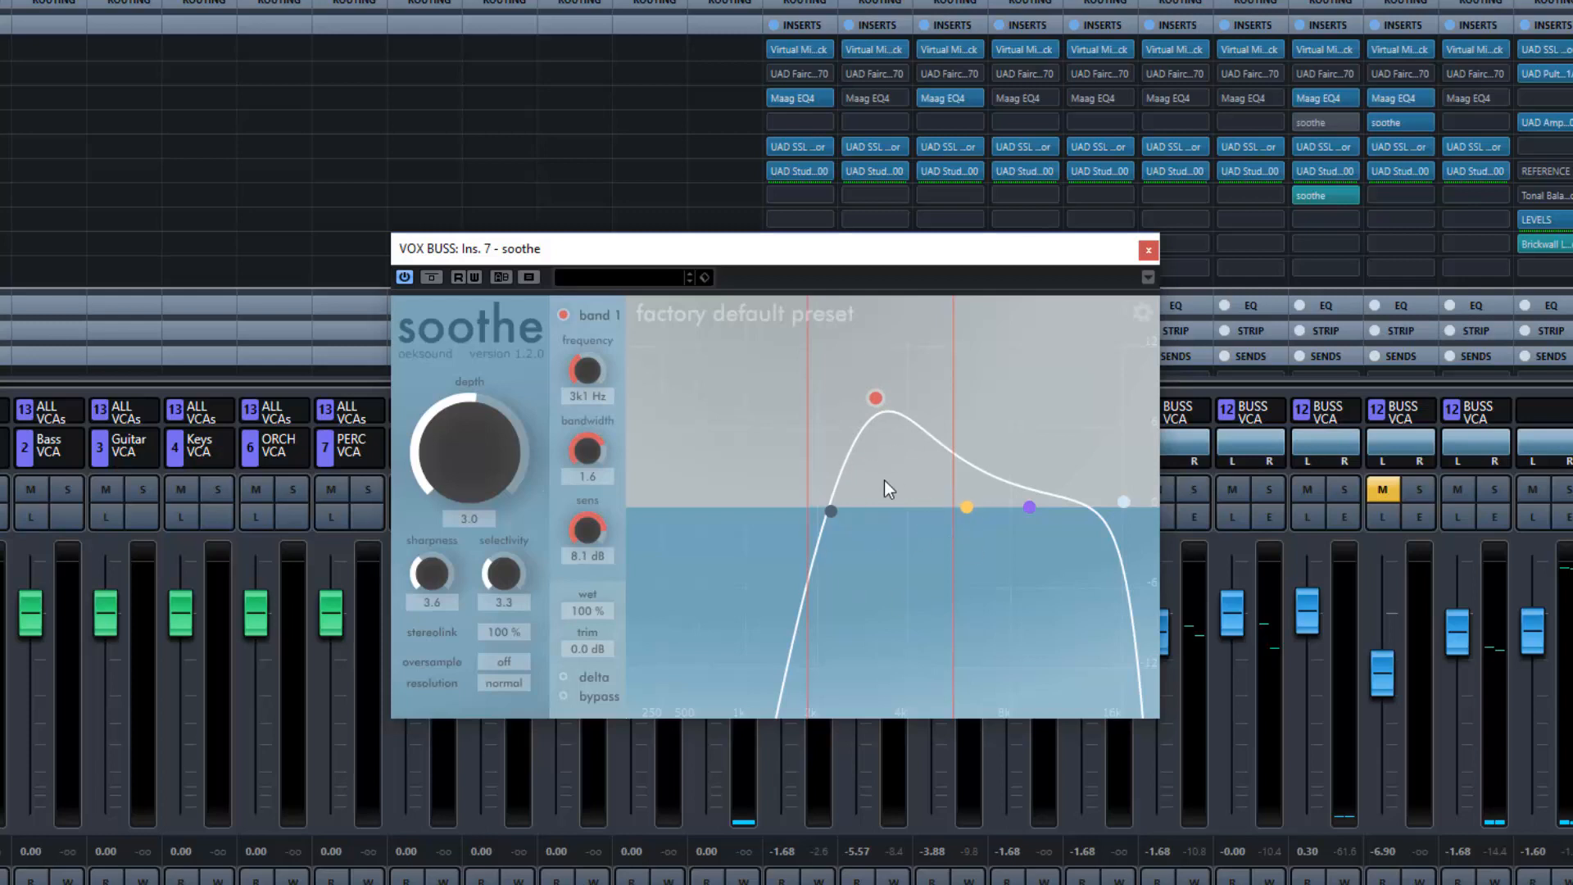
left_click_drag(877, 396, 862, 470)
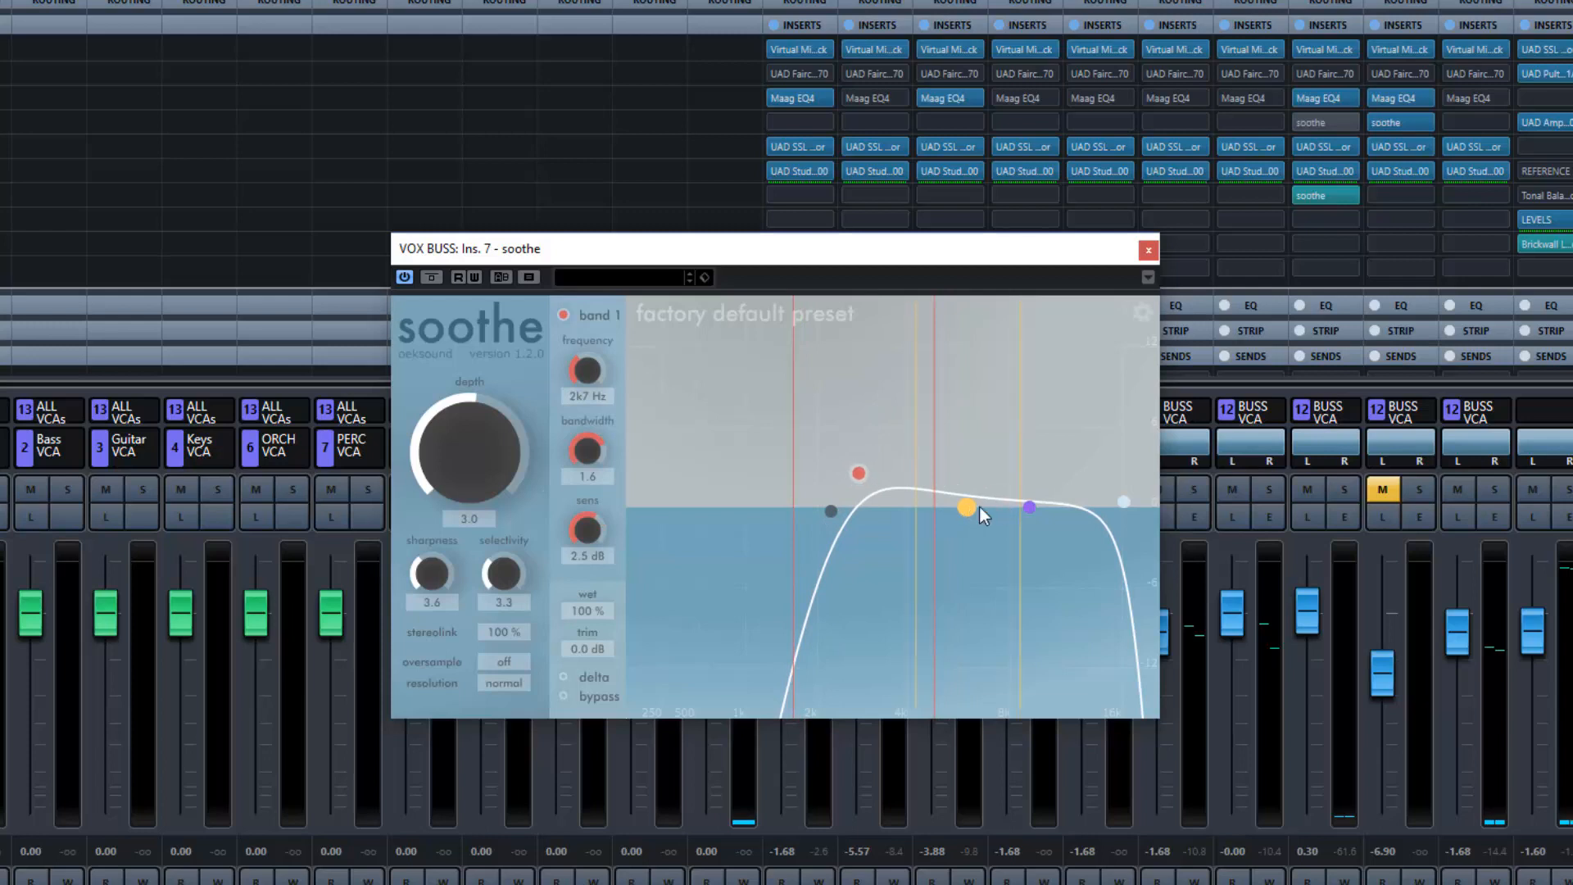
Step: Try boosting band 3 to 7.7 dB at 10k6 Hz and band 1 to 9.9 dB at 2k4 Hz, with band 2 below 0 dB
left_click_drag(1029, 507, 1057, 406)
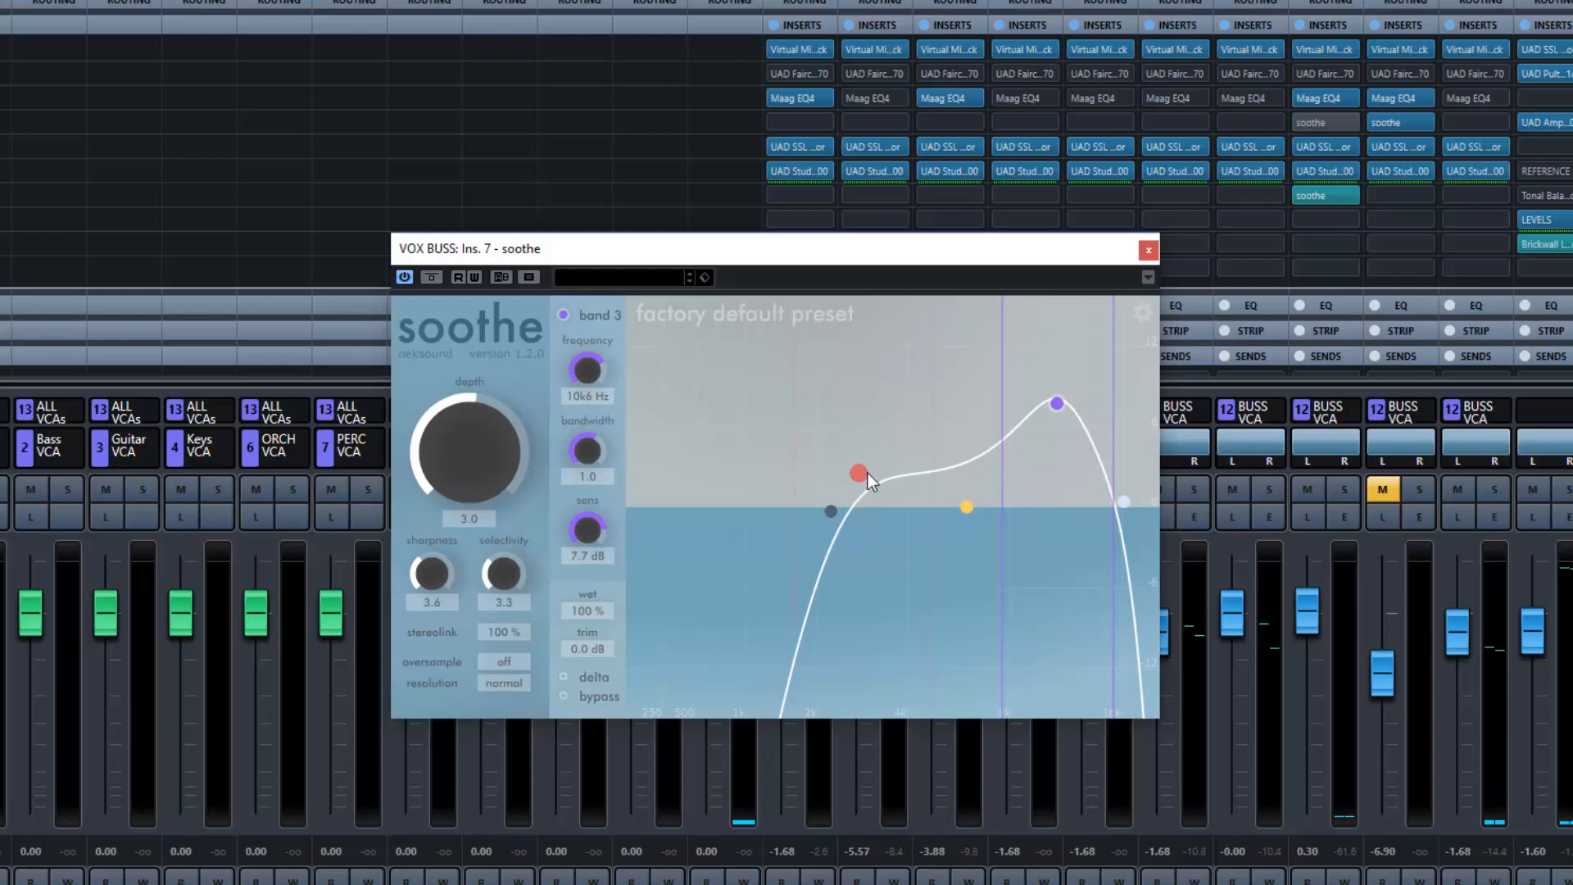
left_click_drag(868, 474, 862, 391)
left_click_drag(962, 511, 952, 552)
left_click_drag(855, 397, 845, 373)
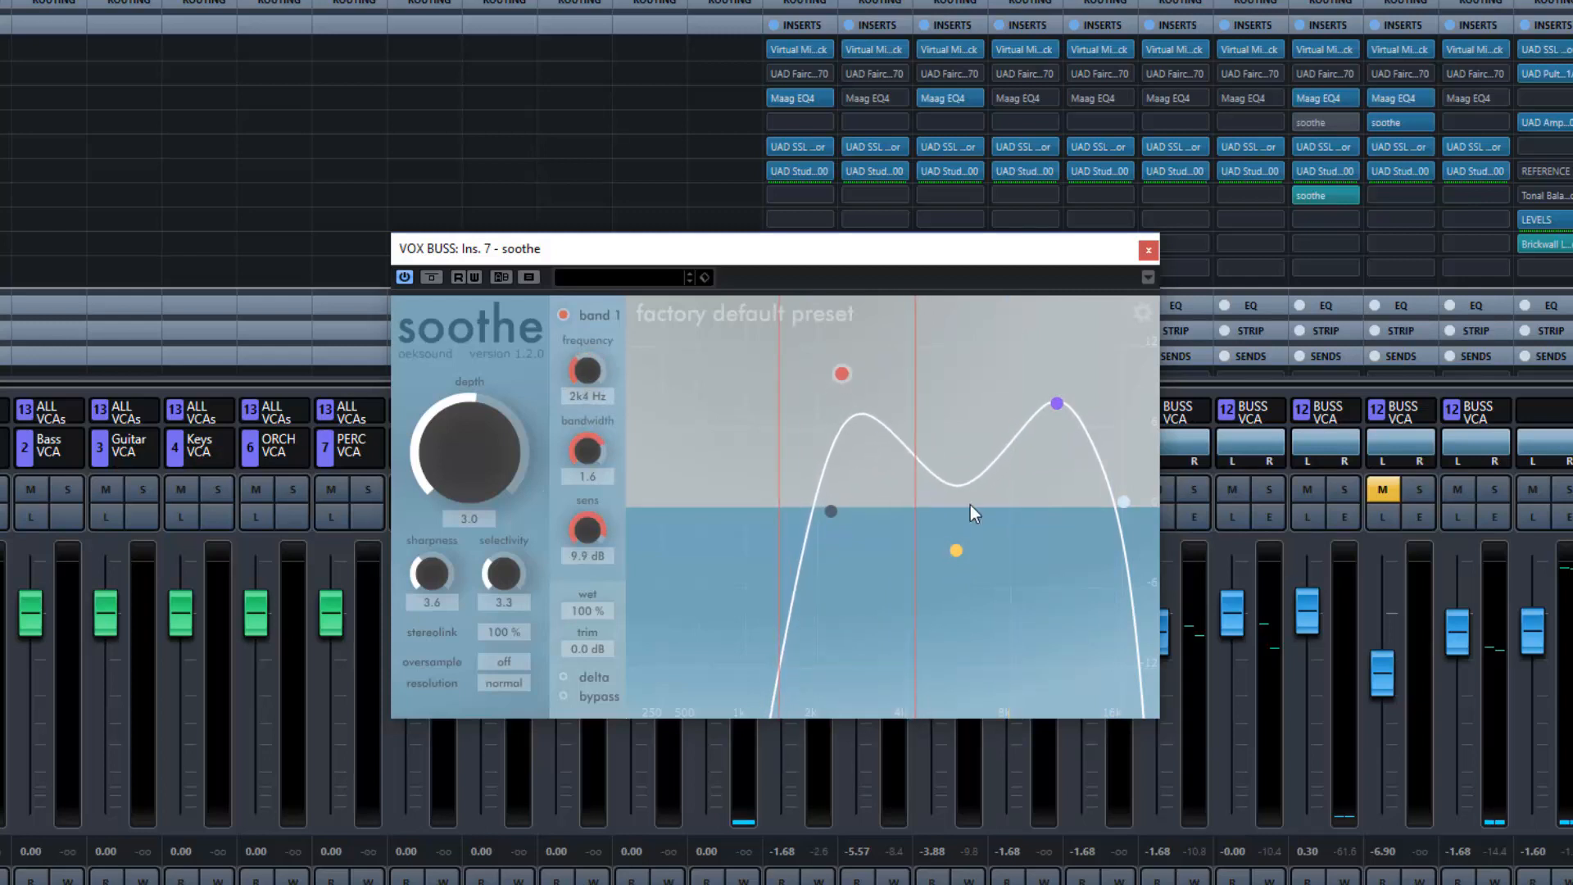
Step: Try the low cut at about 89 Hz with band 1 moved lower and band 3 at 9k3 Hz with 8.7 dB sens
left_click_drag(833, 508, 639, 507)
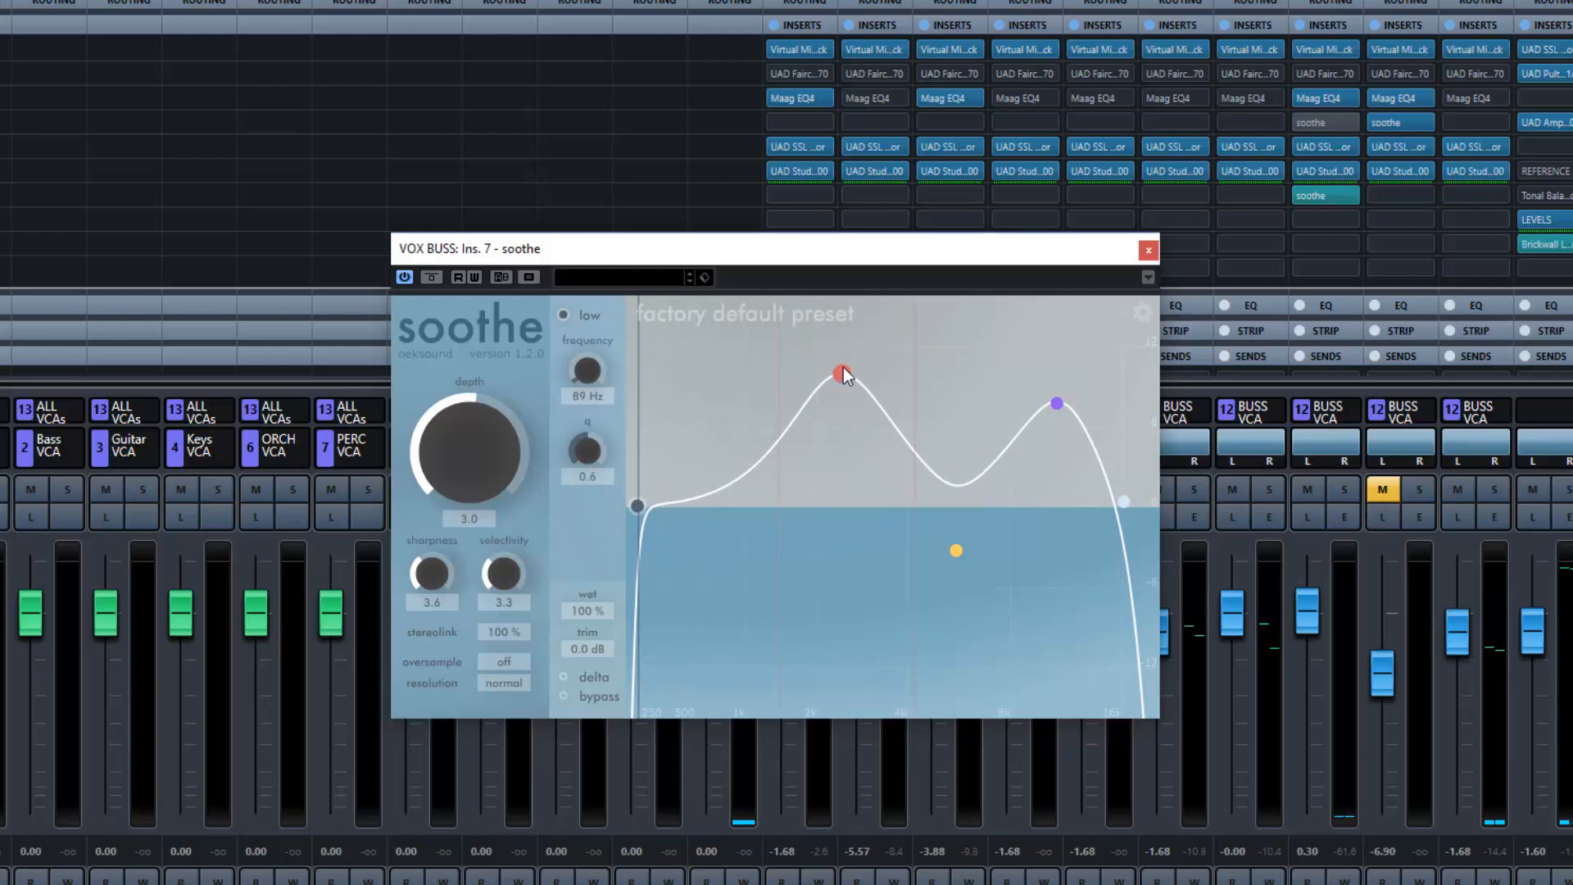
left_click_drag(841, 374, 771, 379)
left_click_drag(1057, 403, 1029, 388)
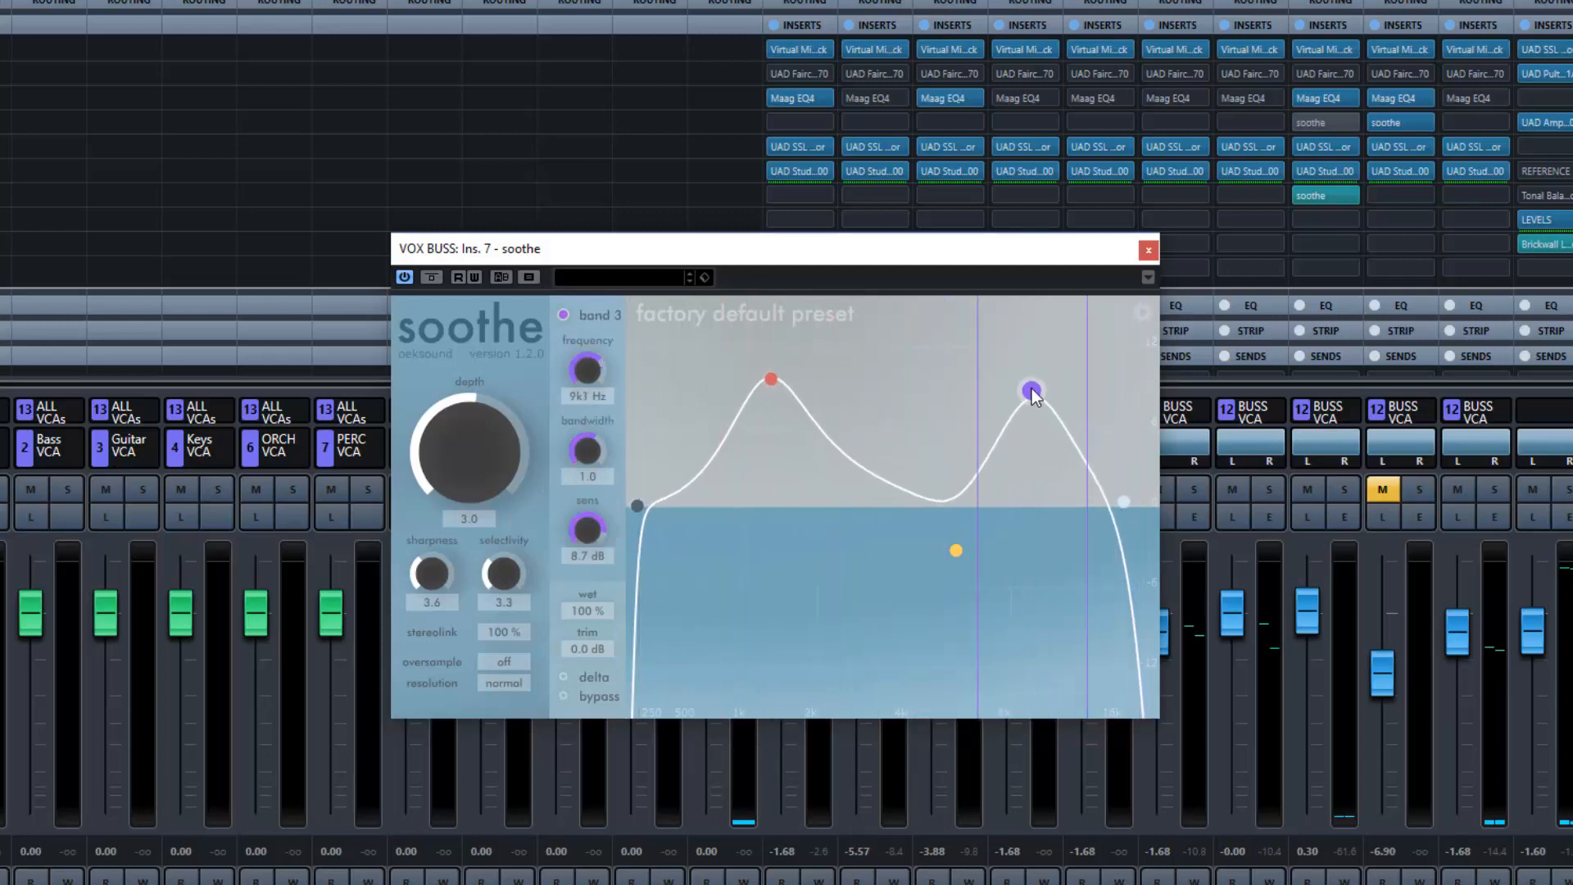
mouse_move(1121, 501)
left_mouse_down()
mouse_move(1144, 501)
mouse_move(1122, 501)
left_mouse_up()
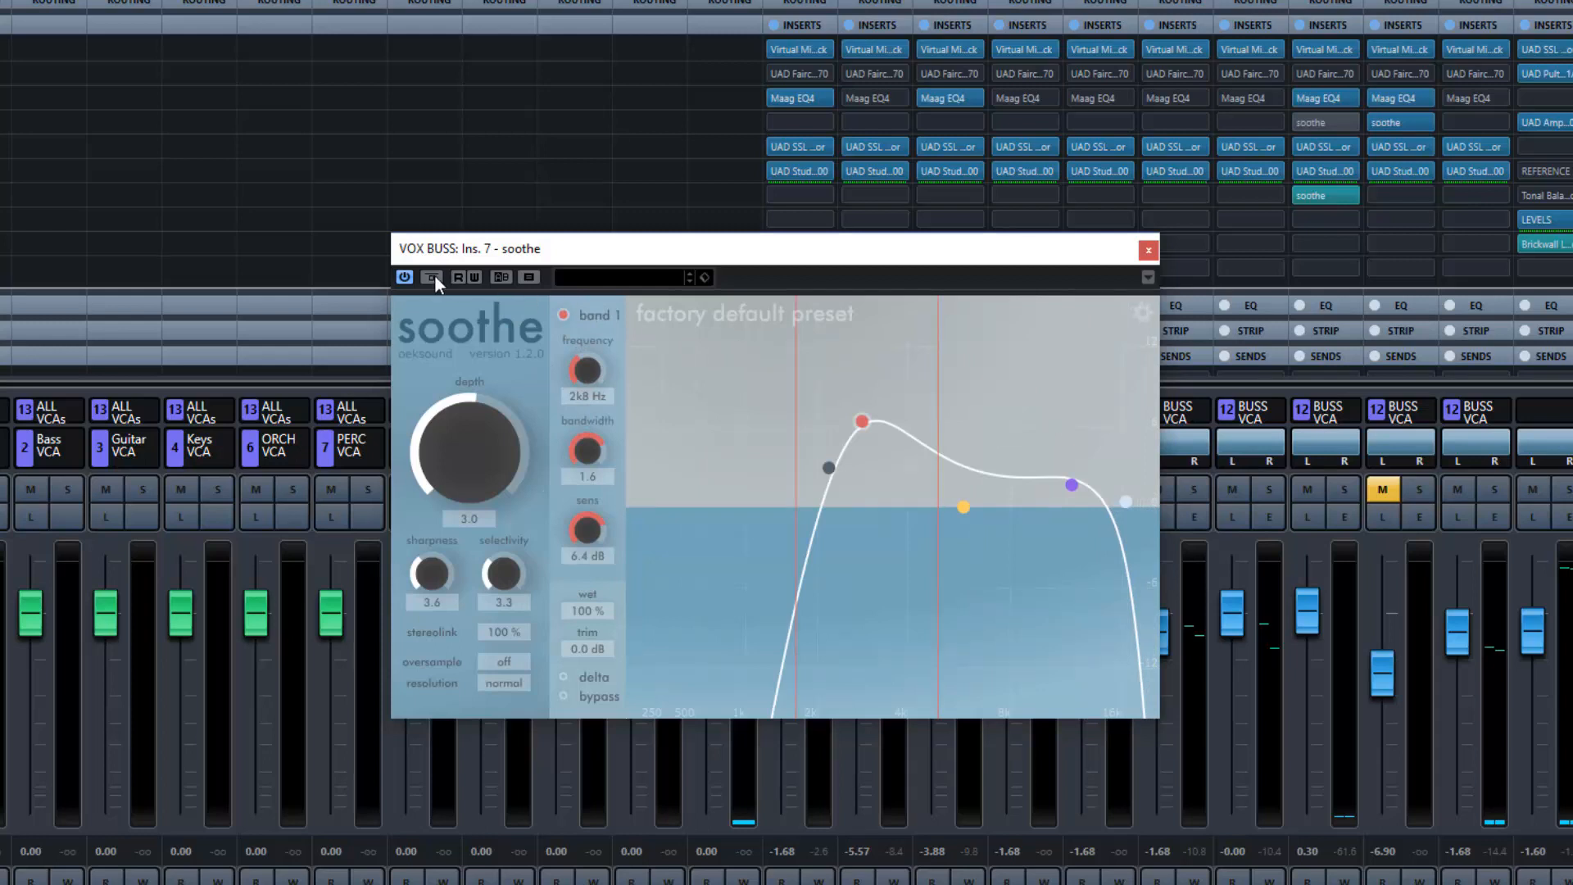
Step: During playback, sweep band 1's sens up to 12.0 dB and back down to 0.5 dB near 2k3 Hz
left_click(432, 277)
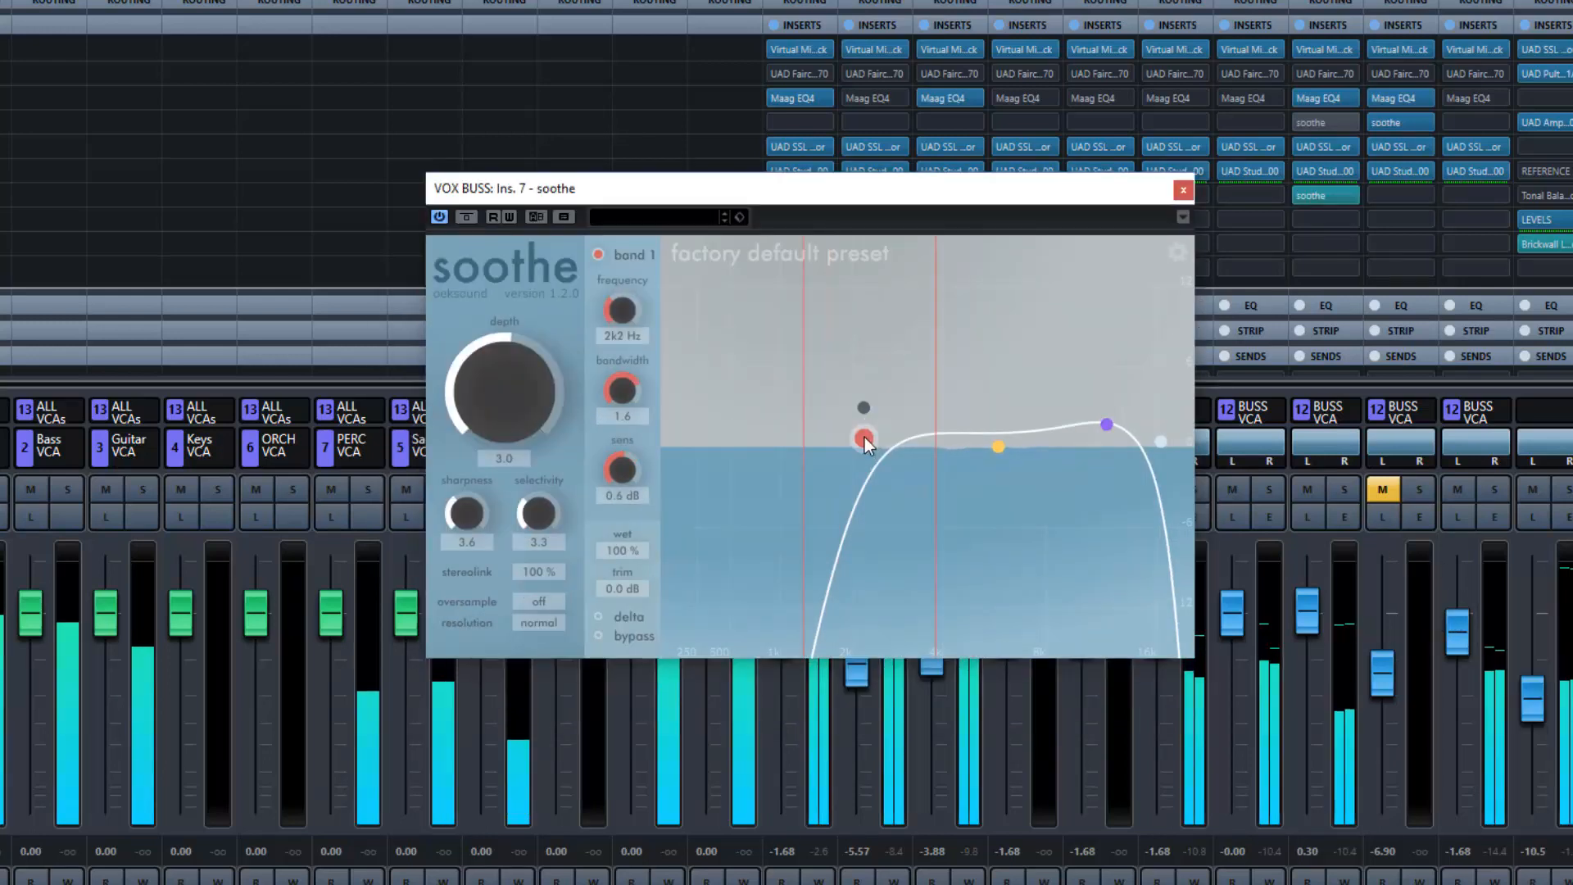
left_click_drag(867, 444, 876, 245)
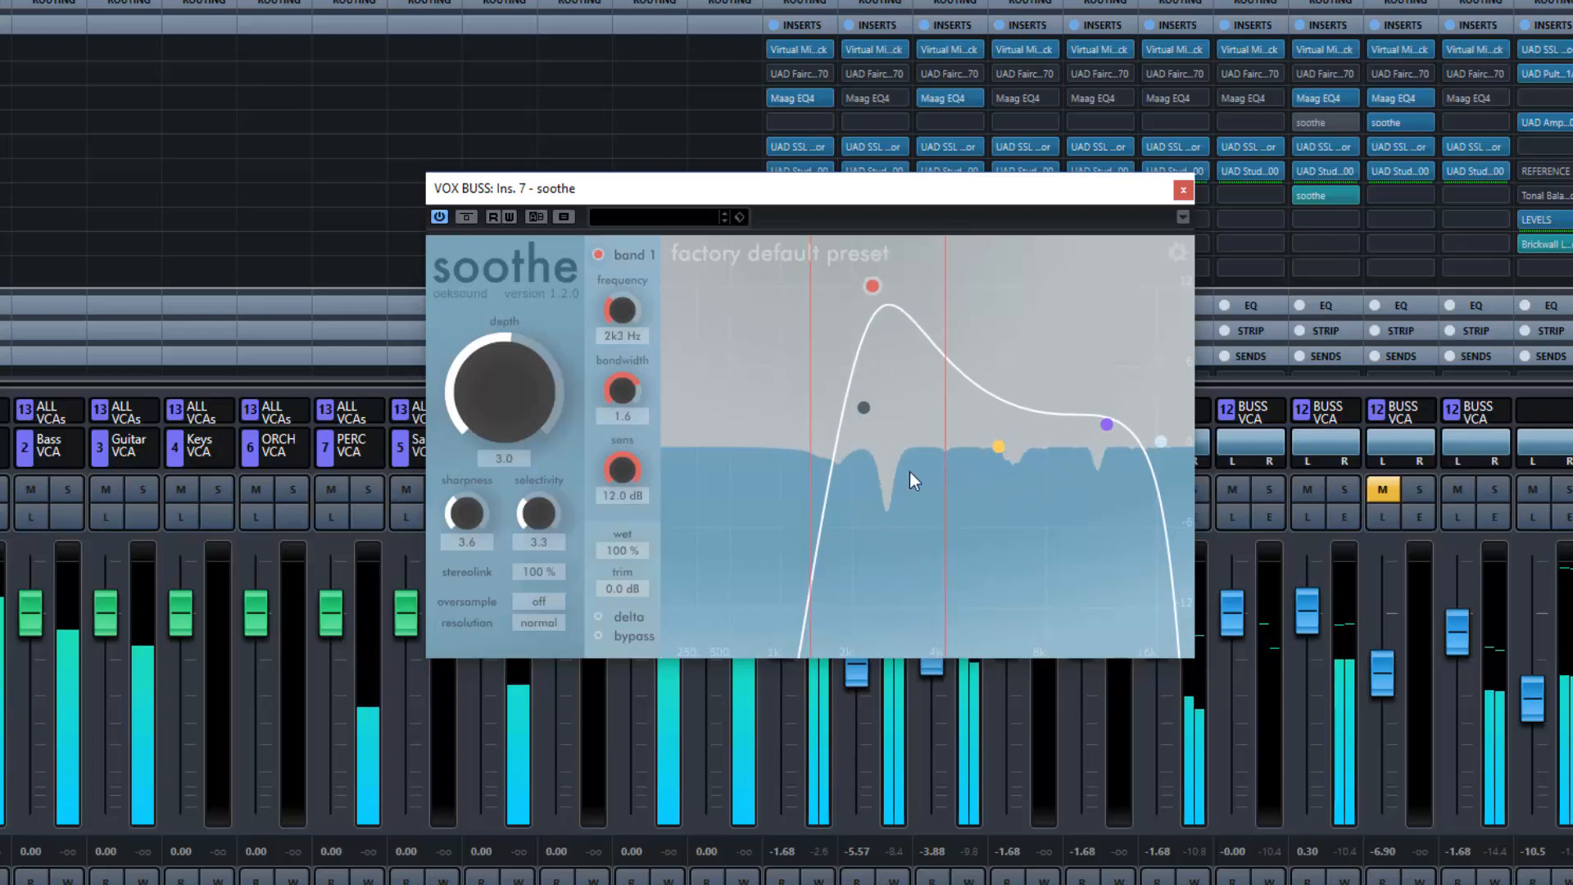
left_click_drag(871, 287, 870, 444)
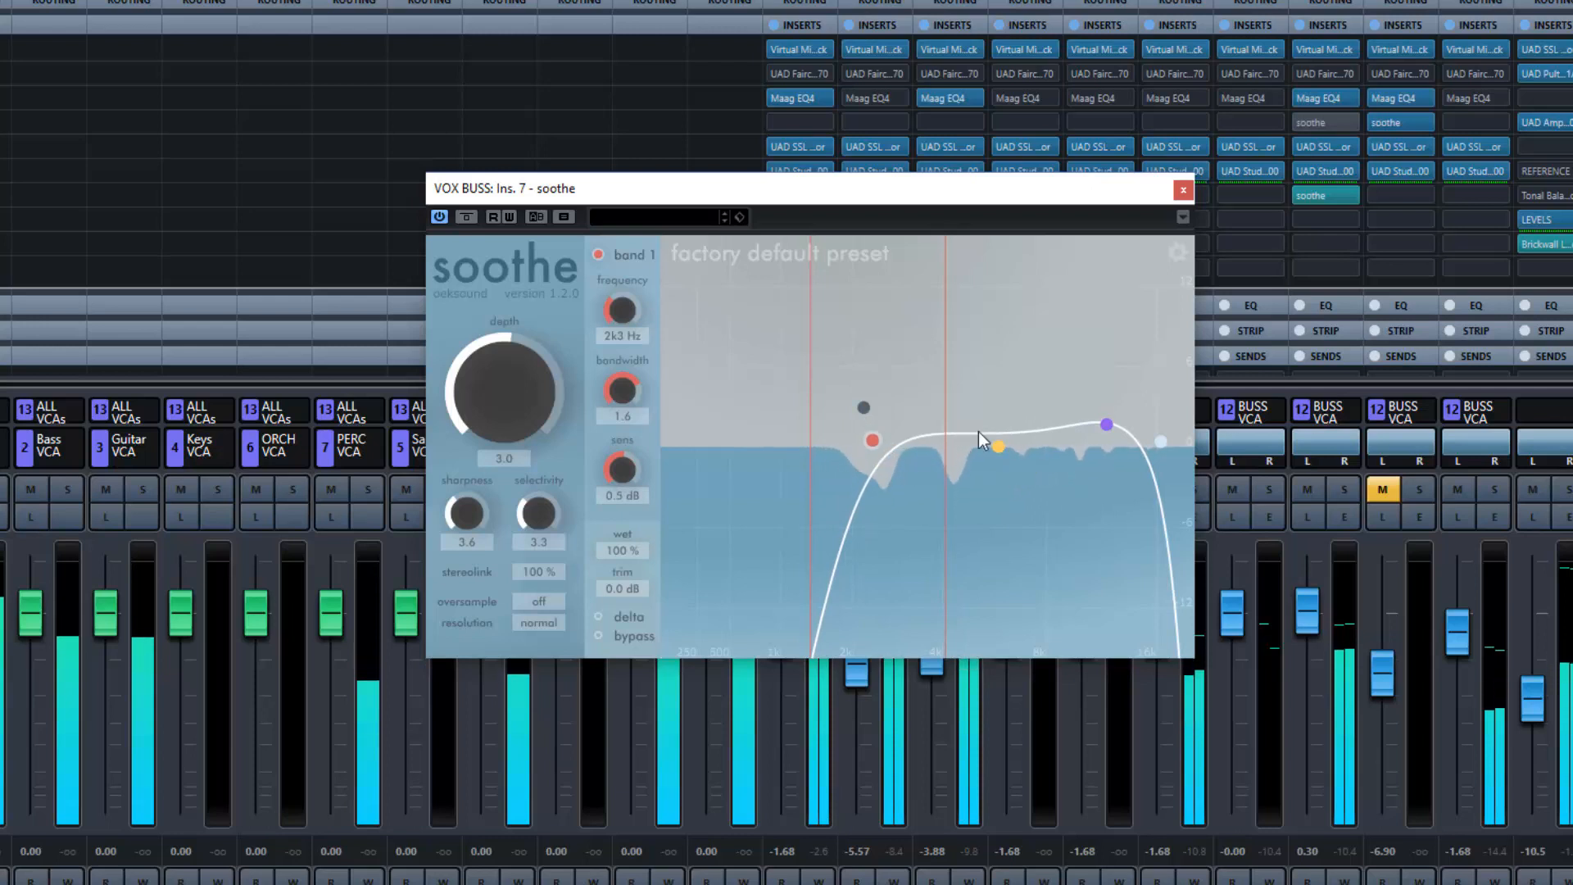
Step: Set band 2 to -2.9 dB at 5k7 Hz, band 3 to 9.3 dB at 10k6 Hz and band 1 to 6.8 dB at 2k4 Hz, and stop playback
left_click_drag(995, 448, 993, 486)
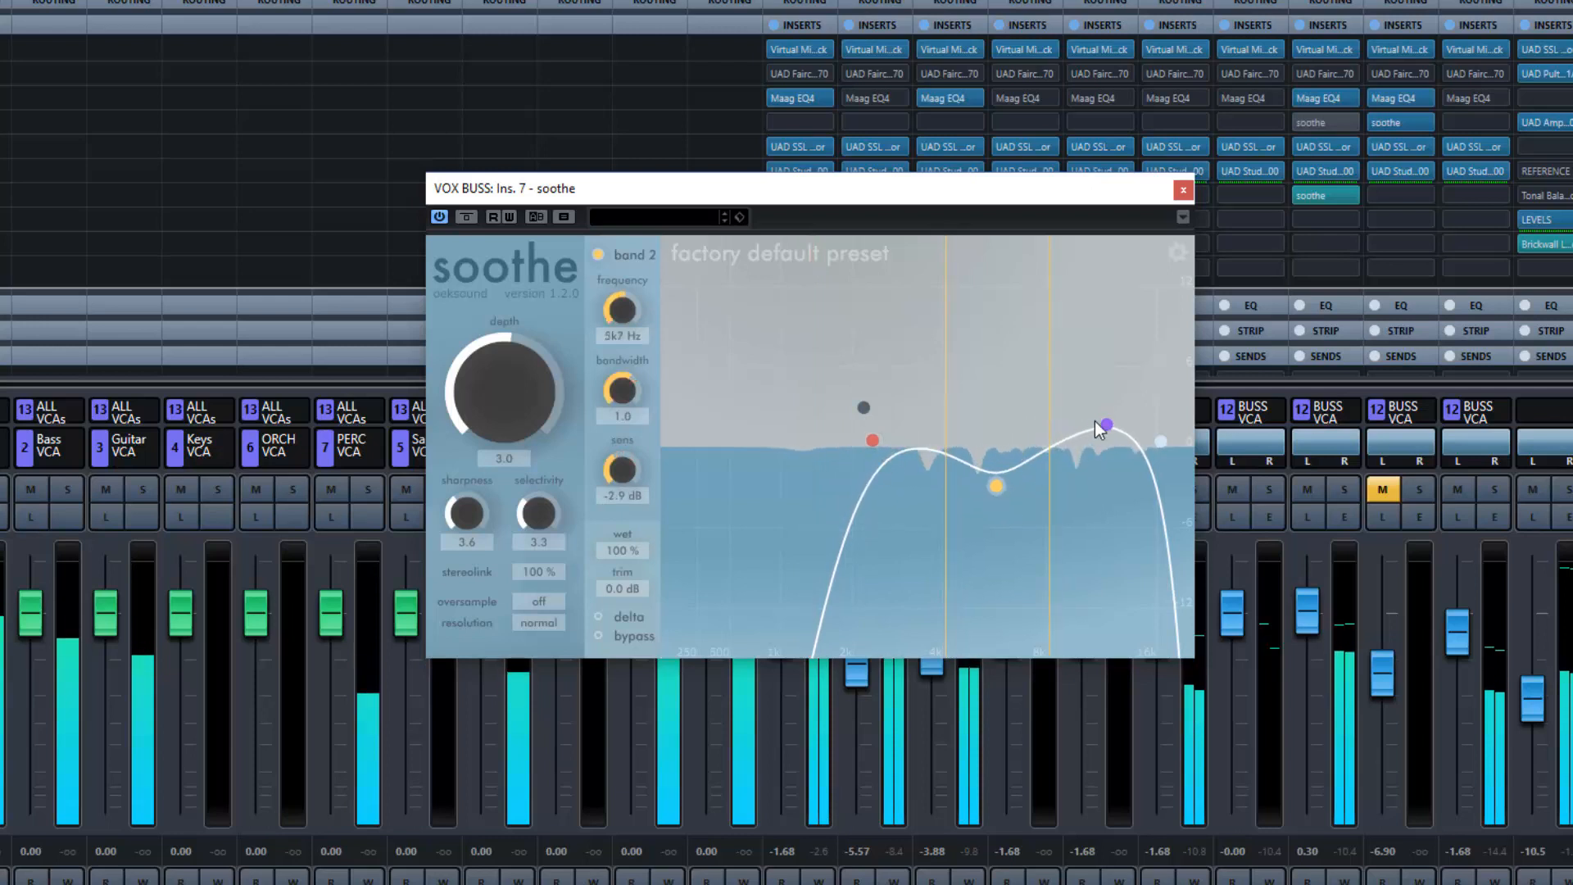
left_click_drag(1106, 424, 1091, 321)
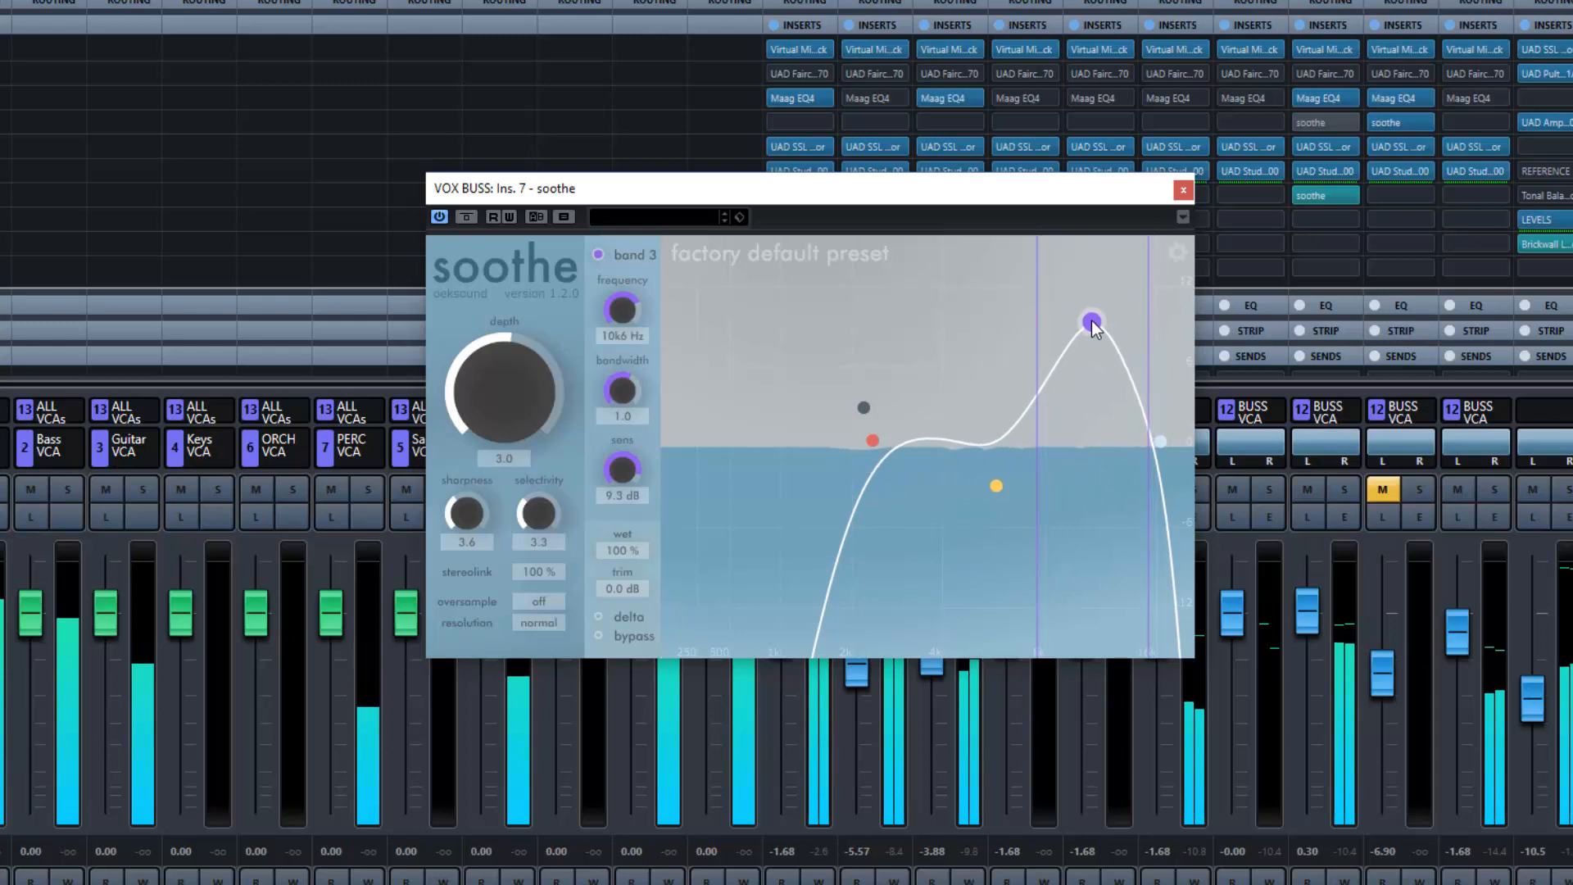
left_click_drag(873, 440, 883, 354)
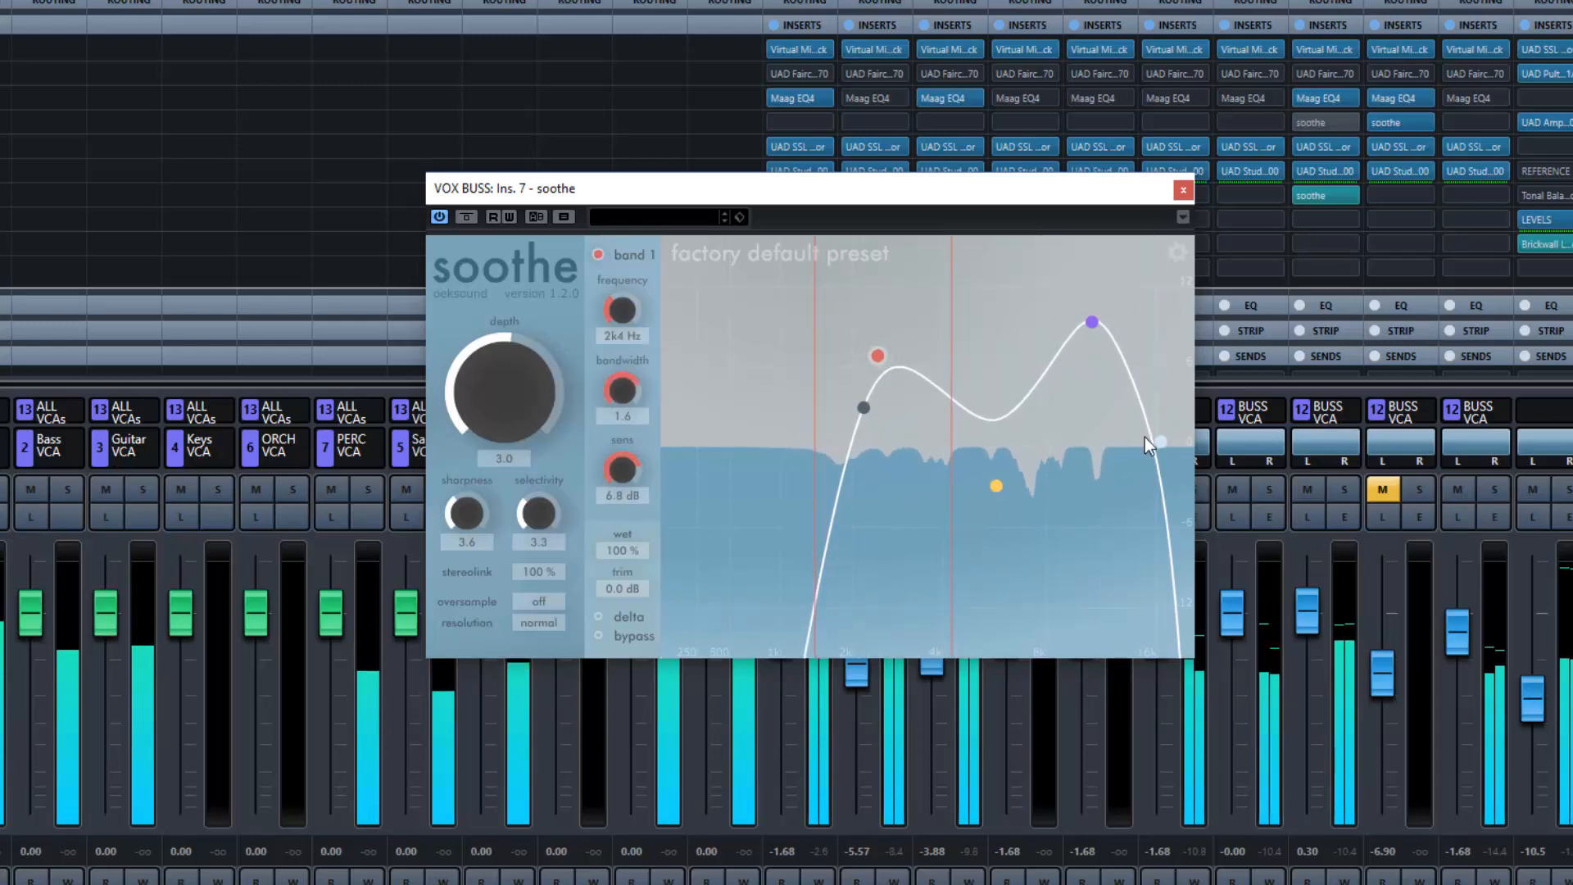
key("space")
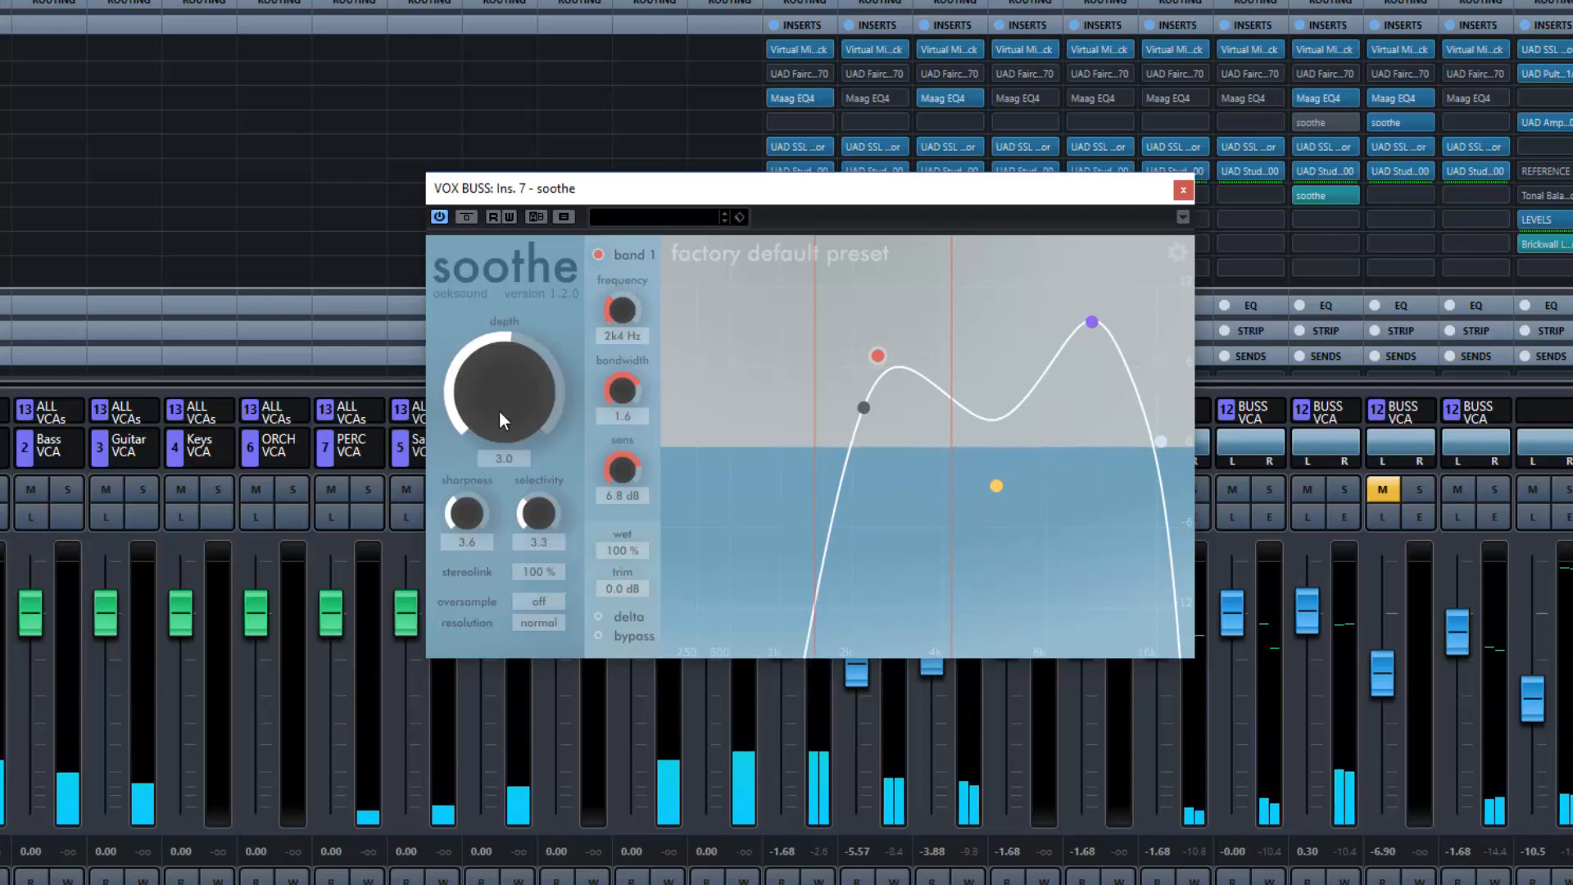
Step: Start playback, try the depth at -14.4 with band 1 near 2k0 Hz, and lower the low cut to 1k2 Hz
key("space")
mouse_move(500, 413)
left_mouse_down()
mouse_move(504, 322)
mouse_move(511, 502)
mouse_move(504, 444)
left_mouse_up()
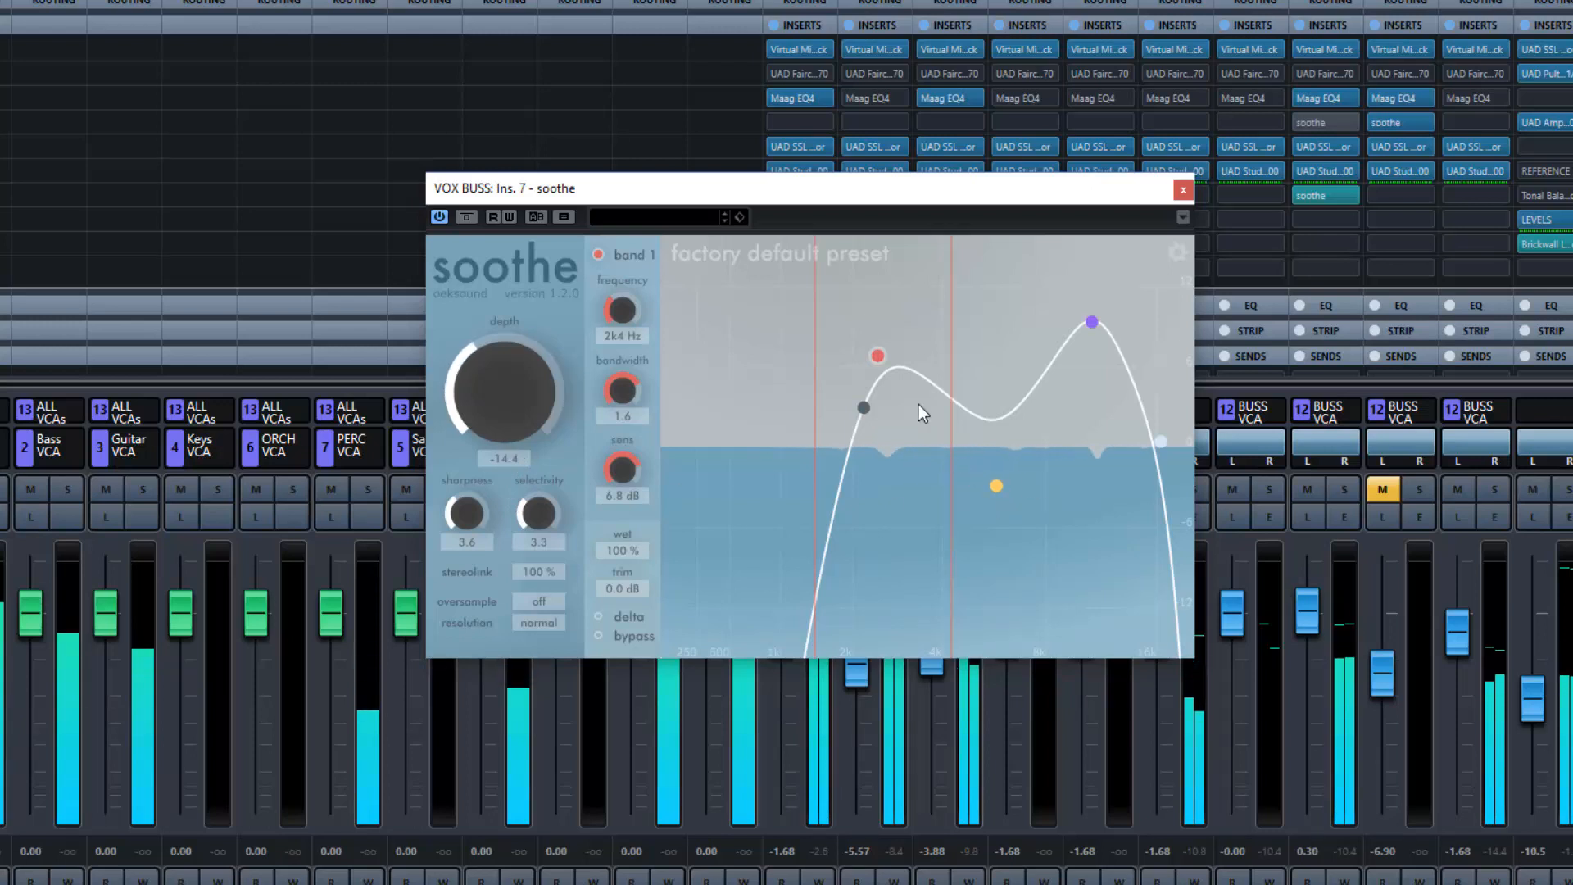
left_click_drag(878, 356, 861, 355)
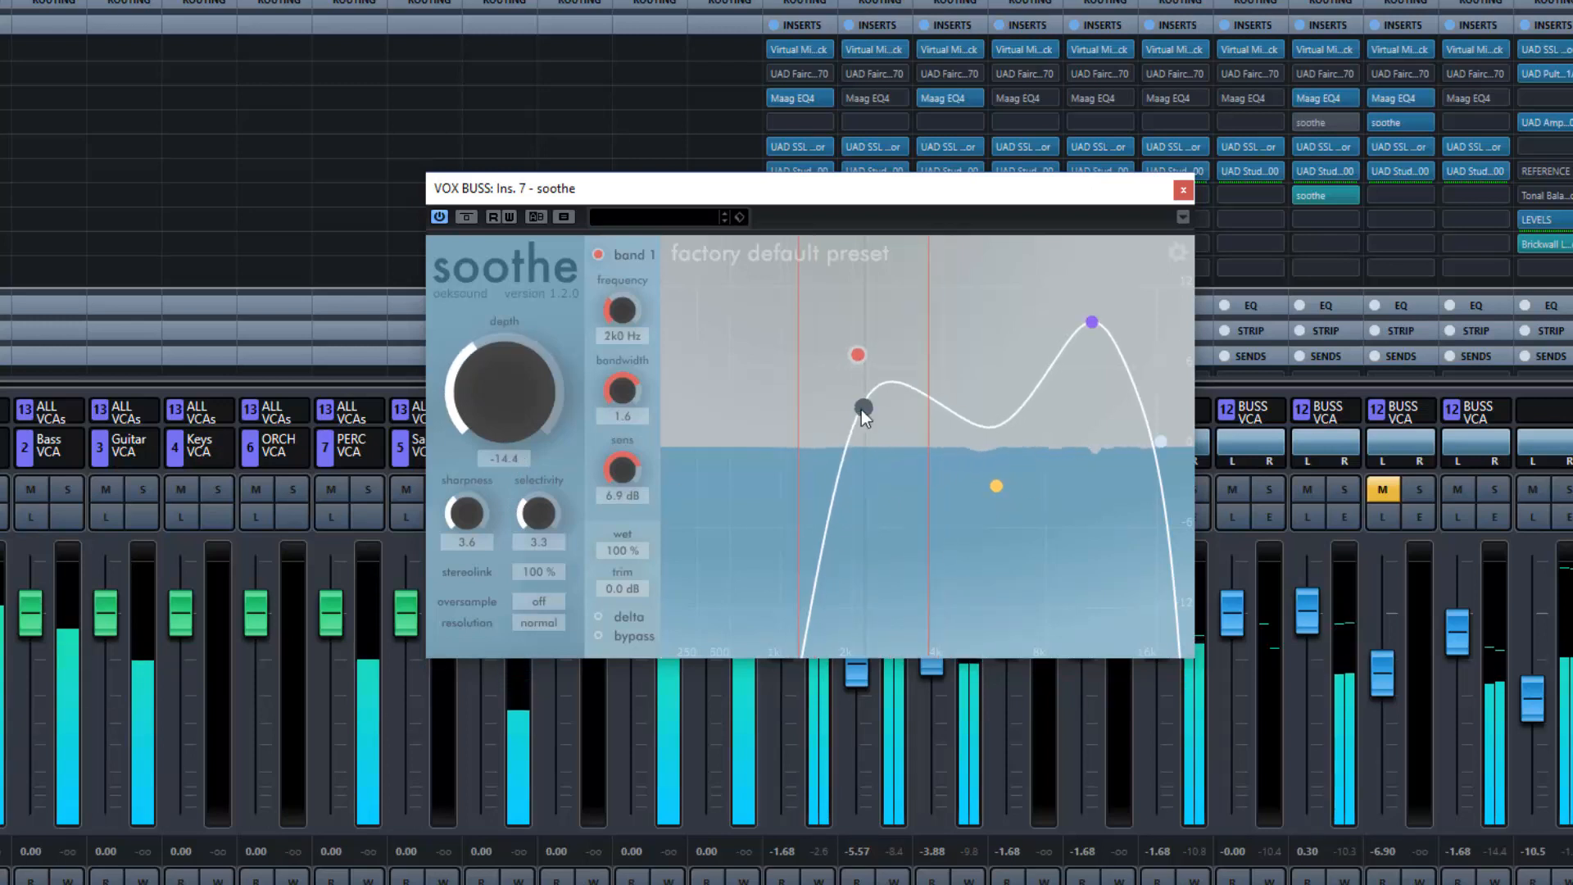
left_click_drag(862, 410, 799, 400)
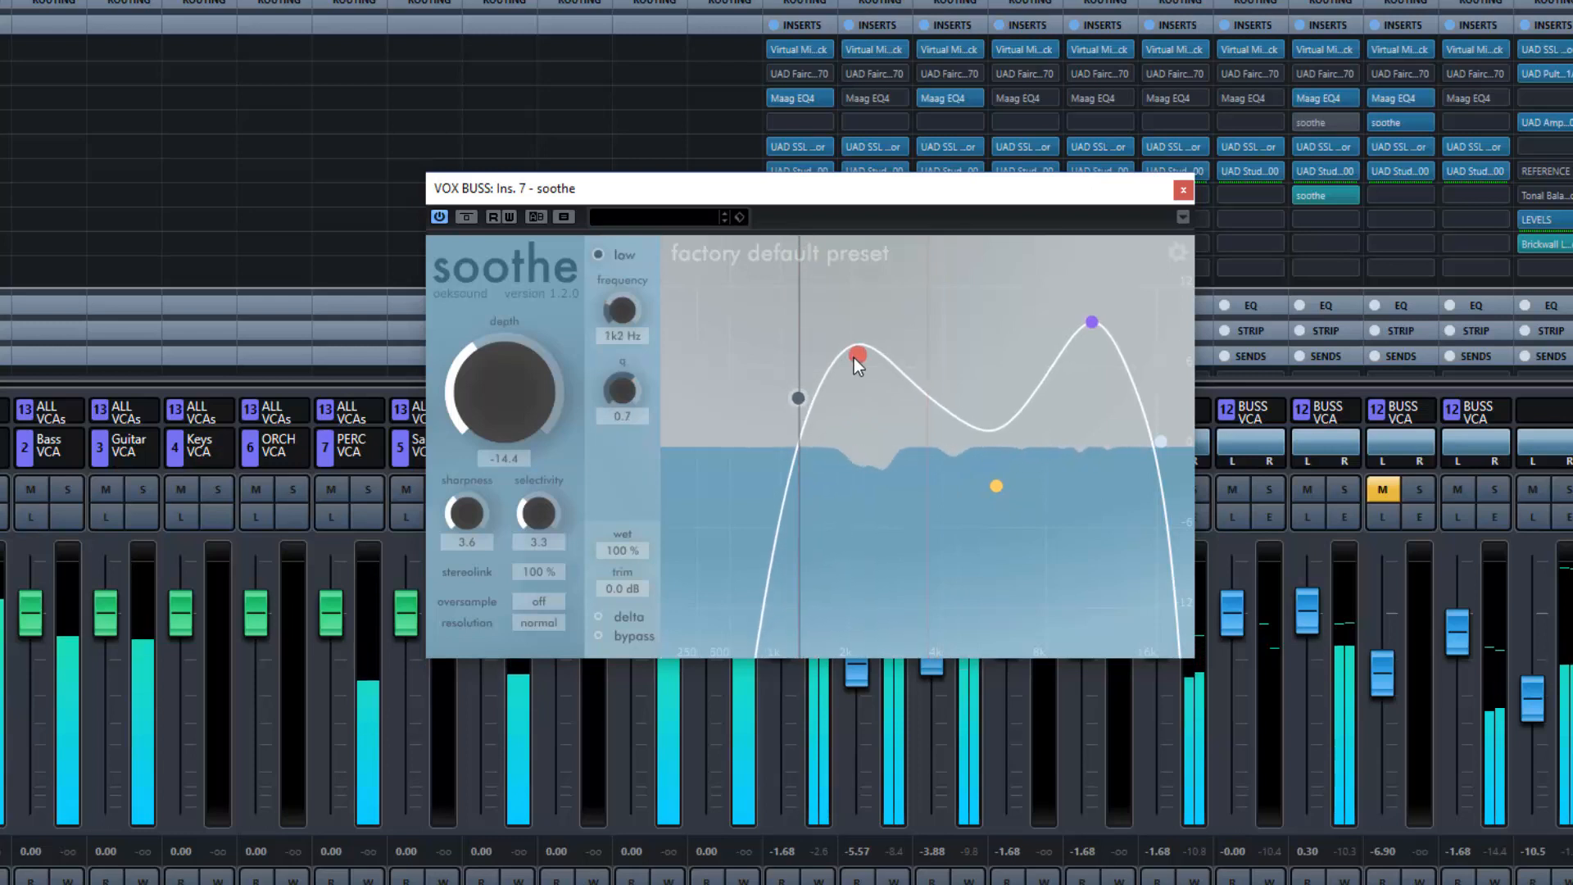
Step: Set band 1 to 8.0 dB at 2k2 Hz, lower band 3's sensitivity slightly and move the high cut to 16k8 Hz
left_click_drag(856, 356, 869, 337)
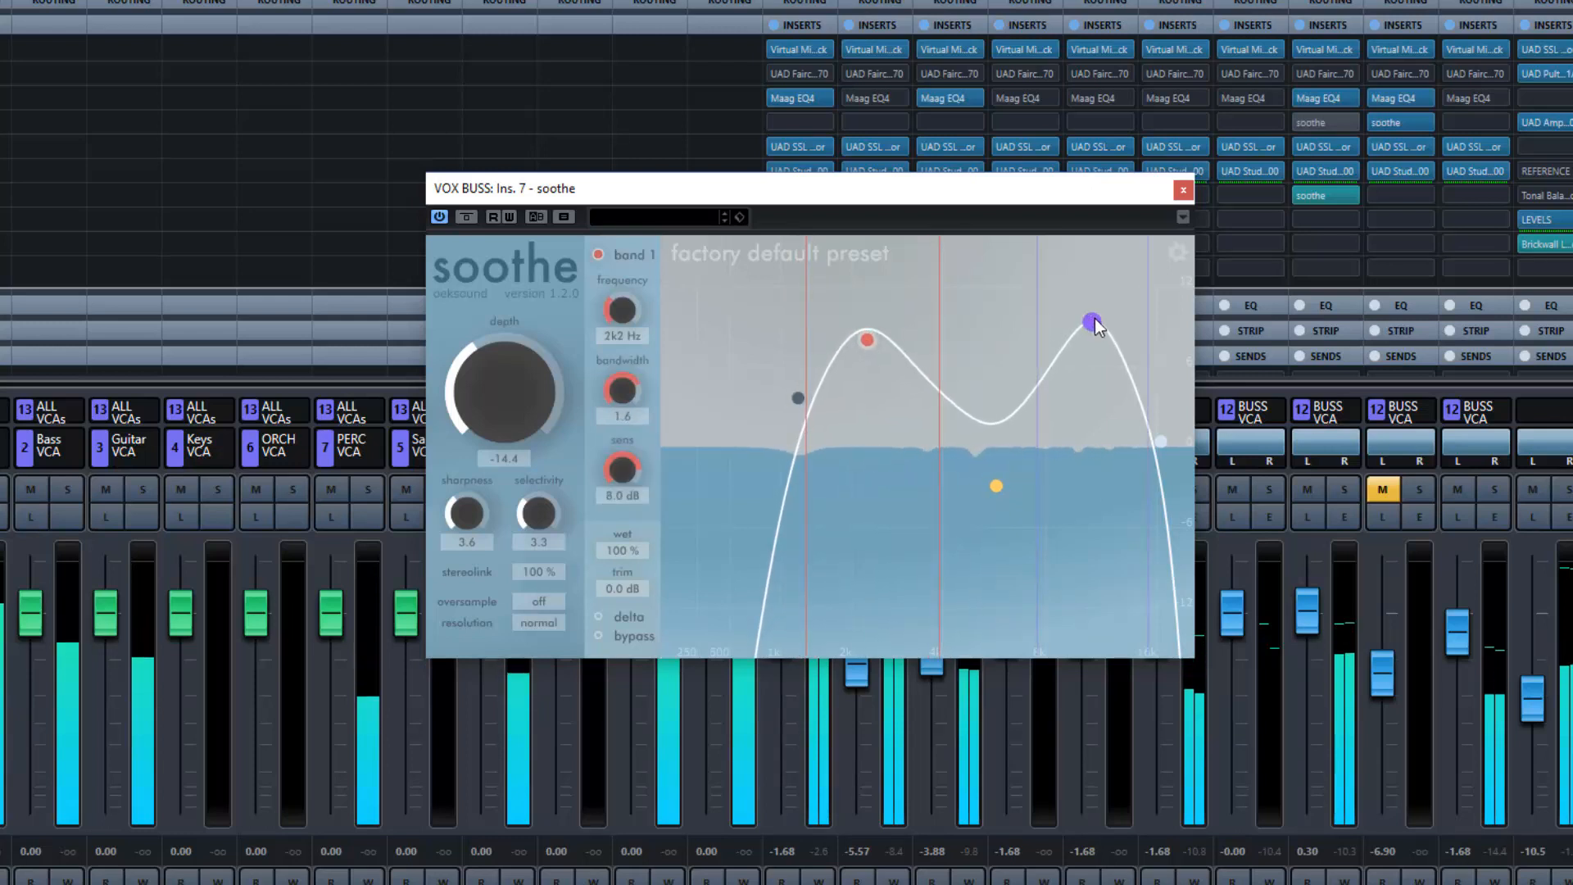
left_click_drag(1094, 321, 1098, 342)
left_click_drag(1163, 441, 1169, 381)
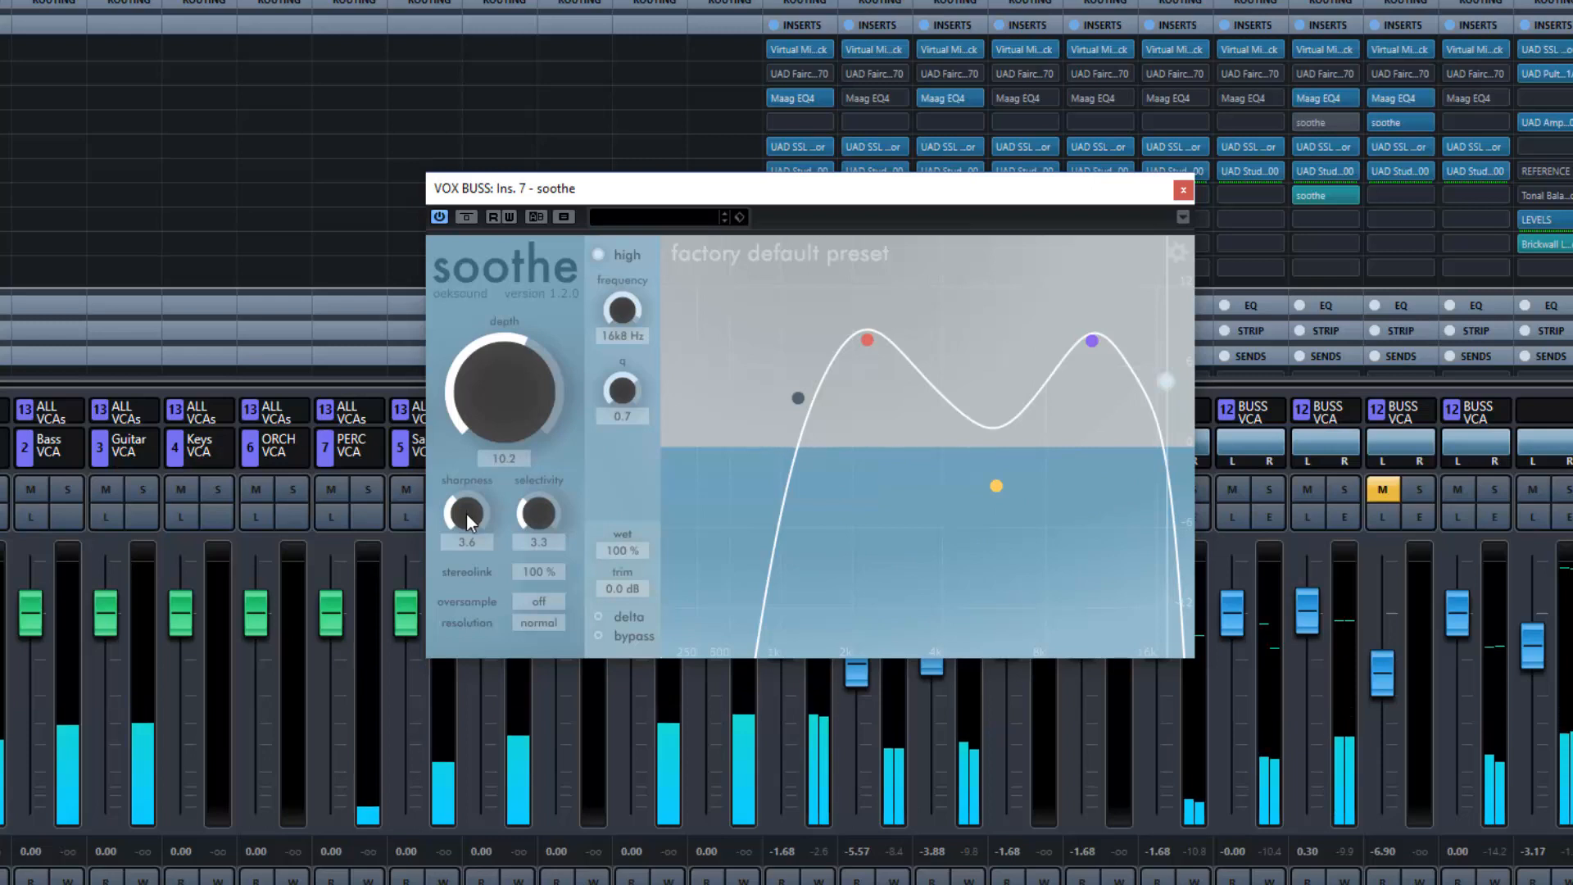
Step: During playback, sweep the sharpness up to 9.7 and down to 0.0, and settle it at 3.4
left_click_drag(466, 514, 458, 385)
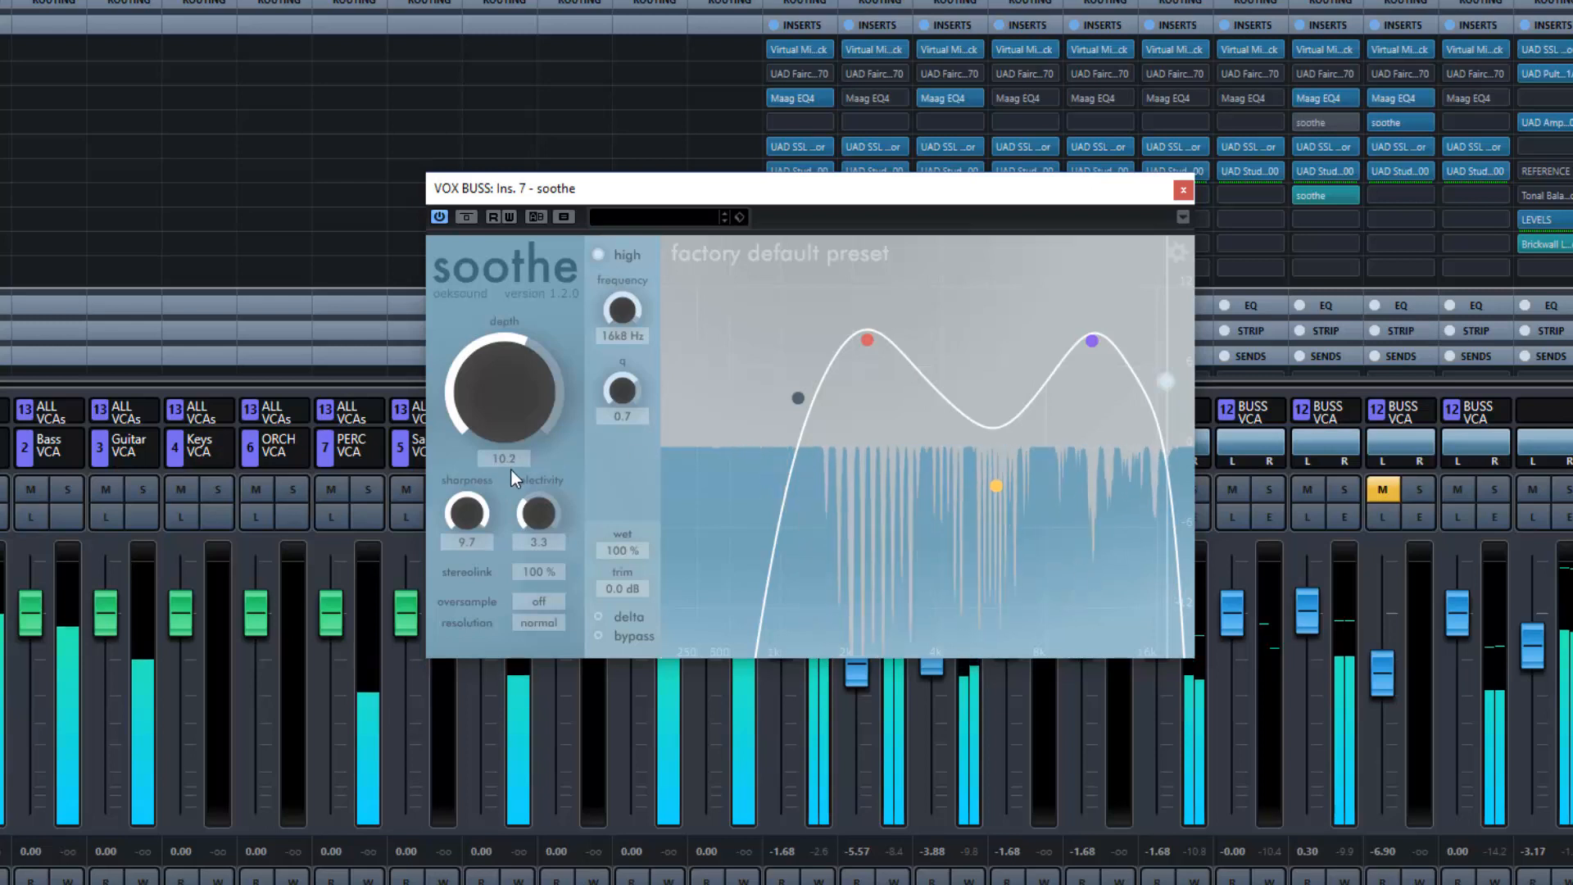
left_click_drag(459, 514, 477, 737)
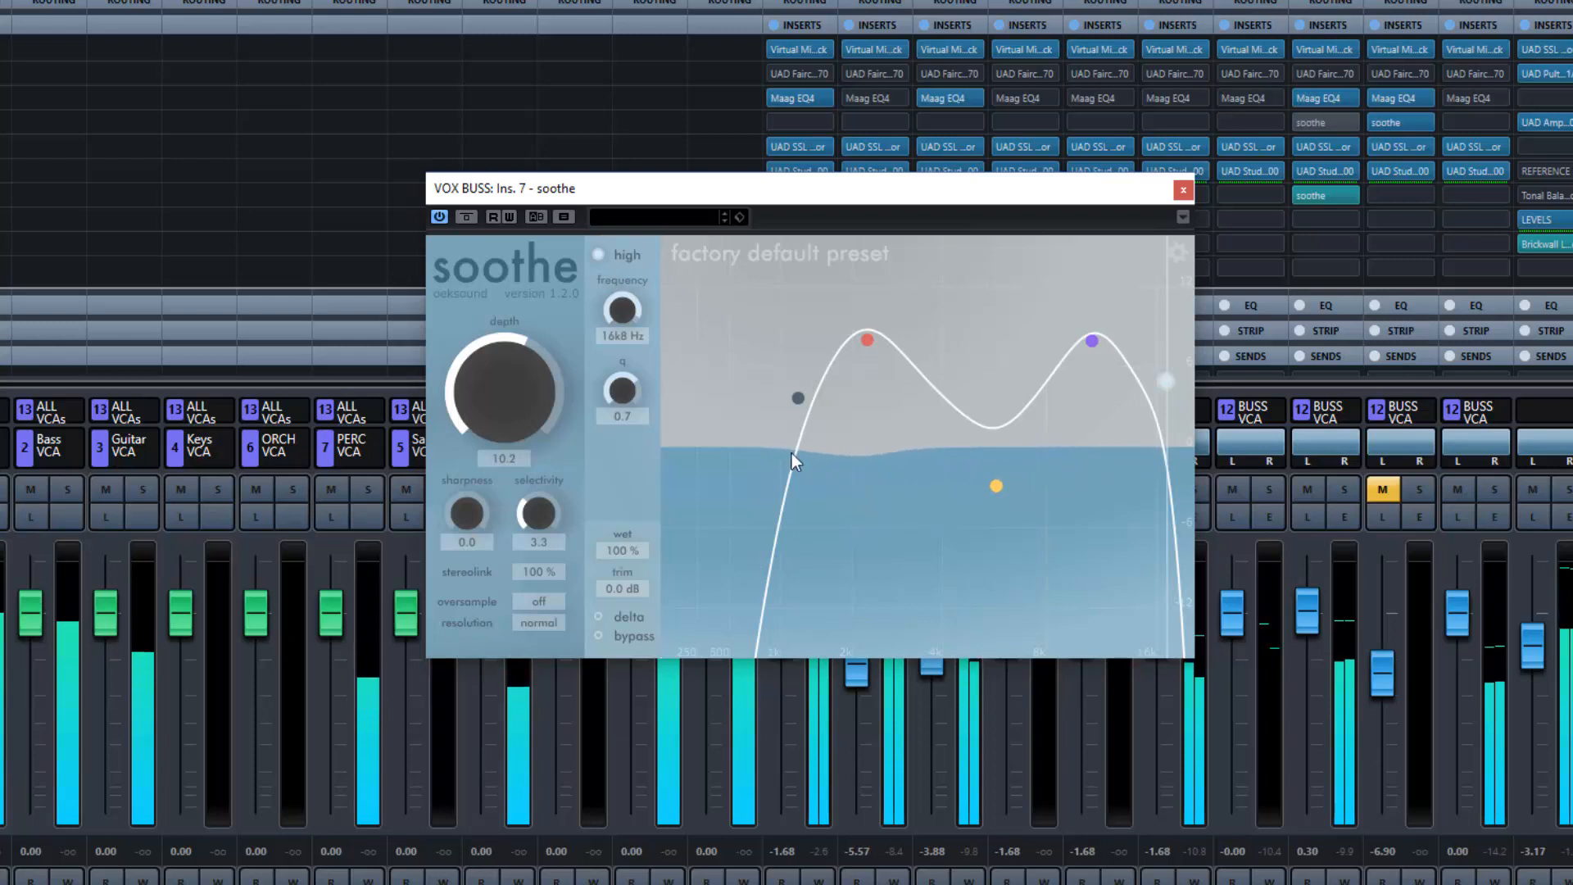
left_click_drag(459, 520, 461, 448)
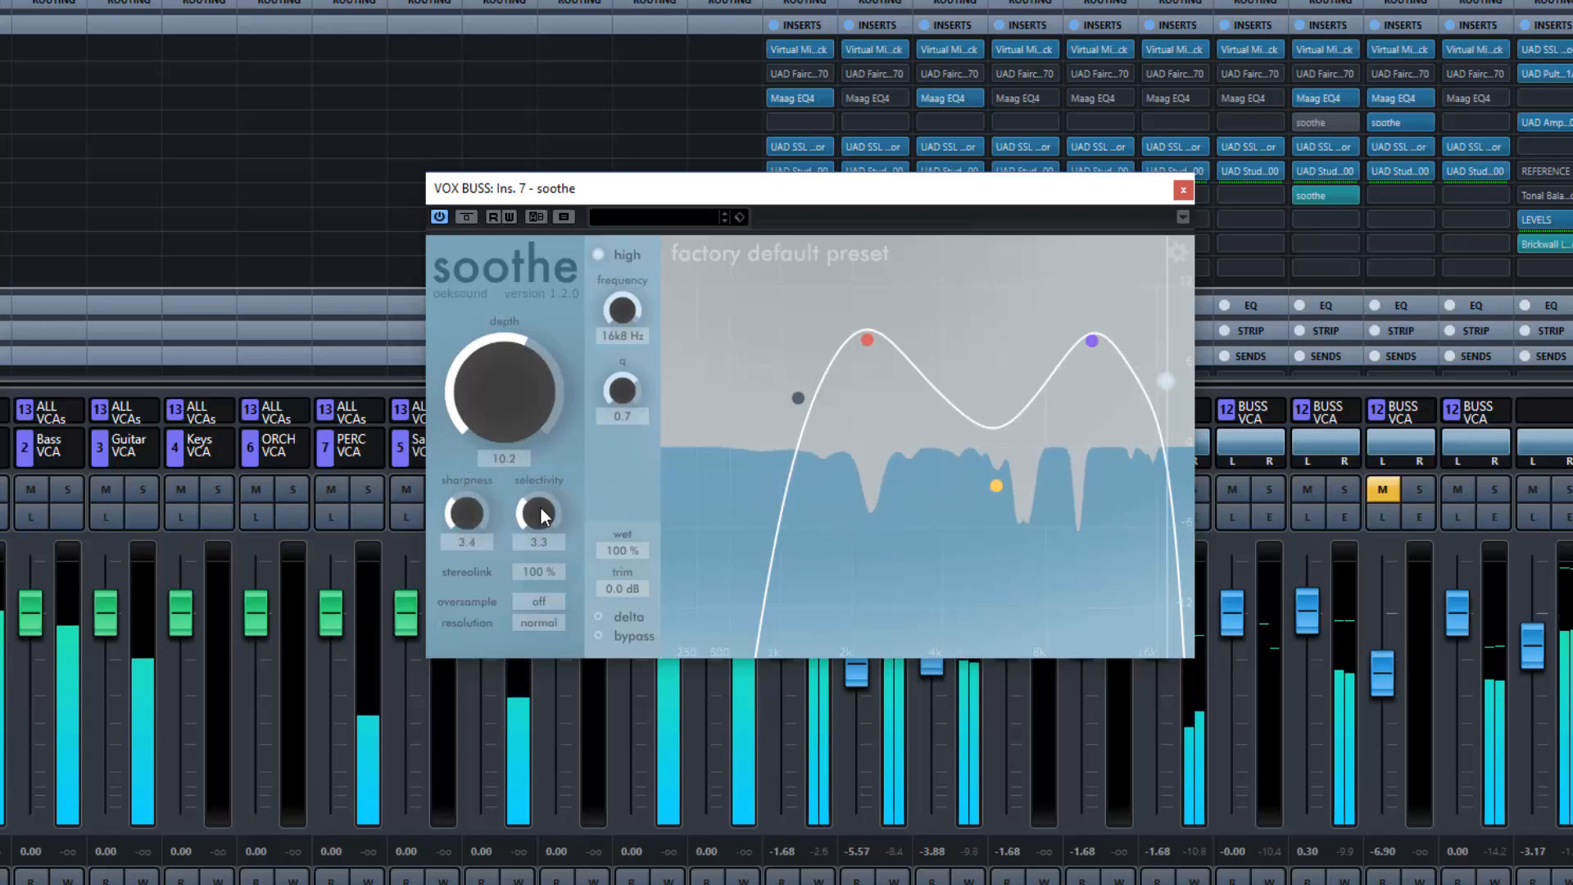
Step: Sweep the selectivity between 0.0 and 10.0 and settle it at 4.0, and try stereolink at 0 % before restoring 100 %
left_click_drag(539, 506, 541, 588)
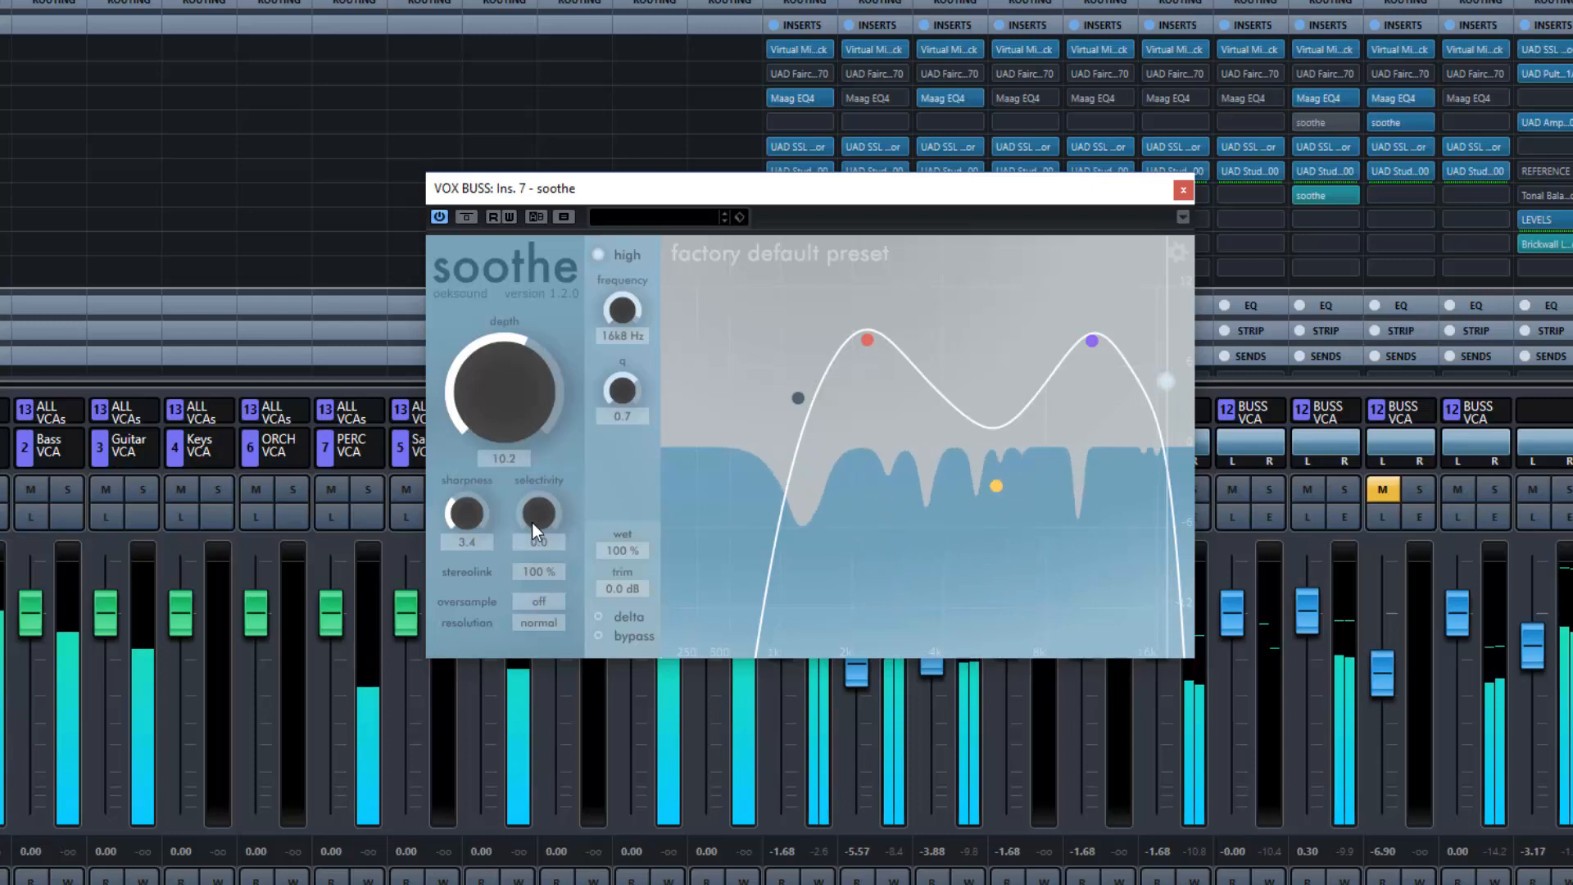
left_click_drag(532, 523, 553, 268)
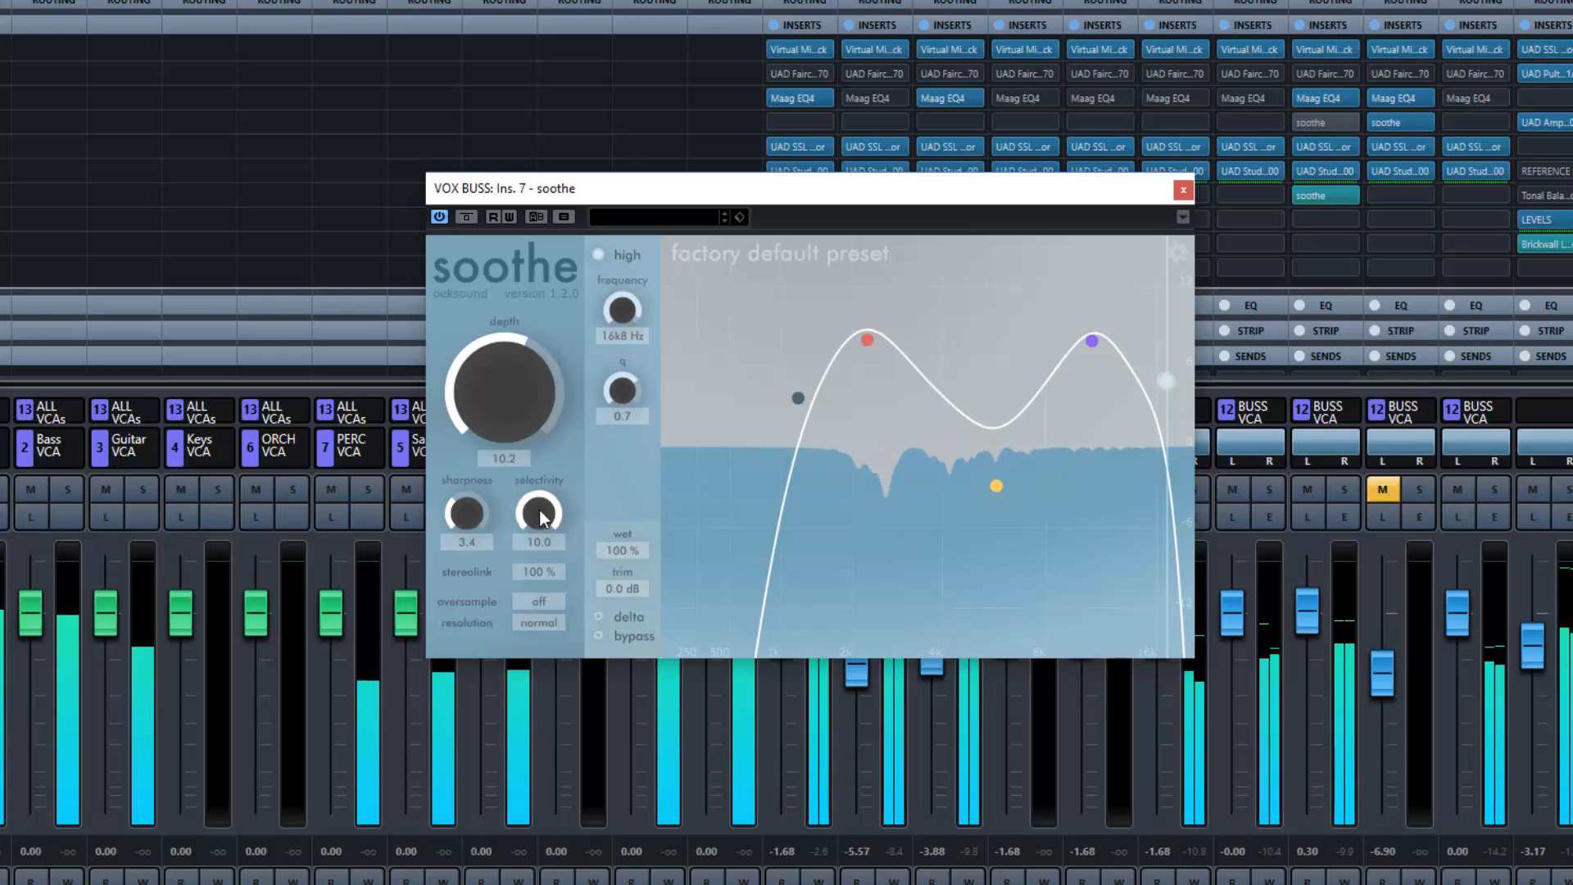
left_click_drag(539, 509, 542, 637)
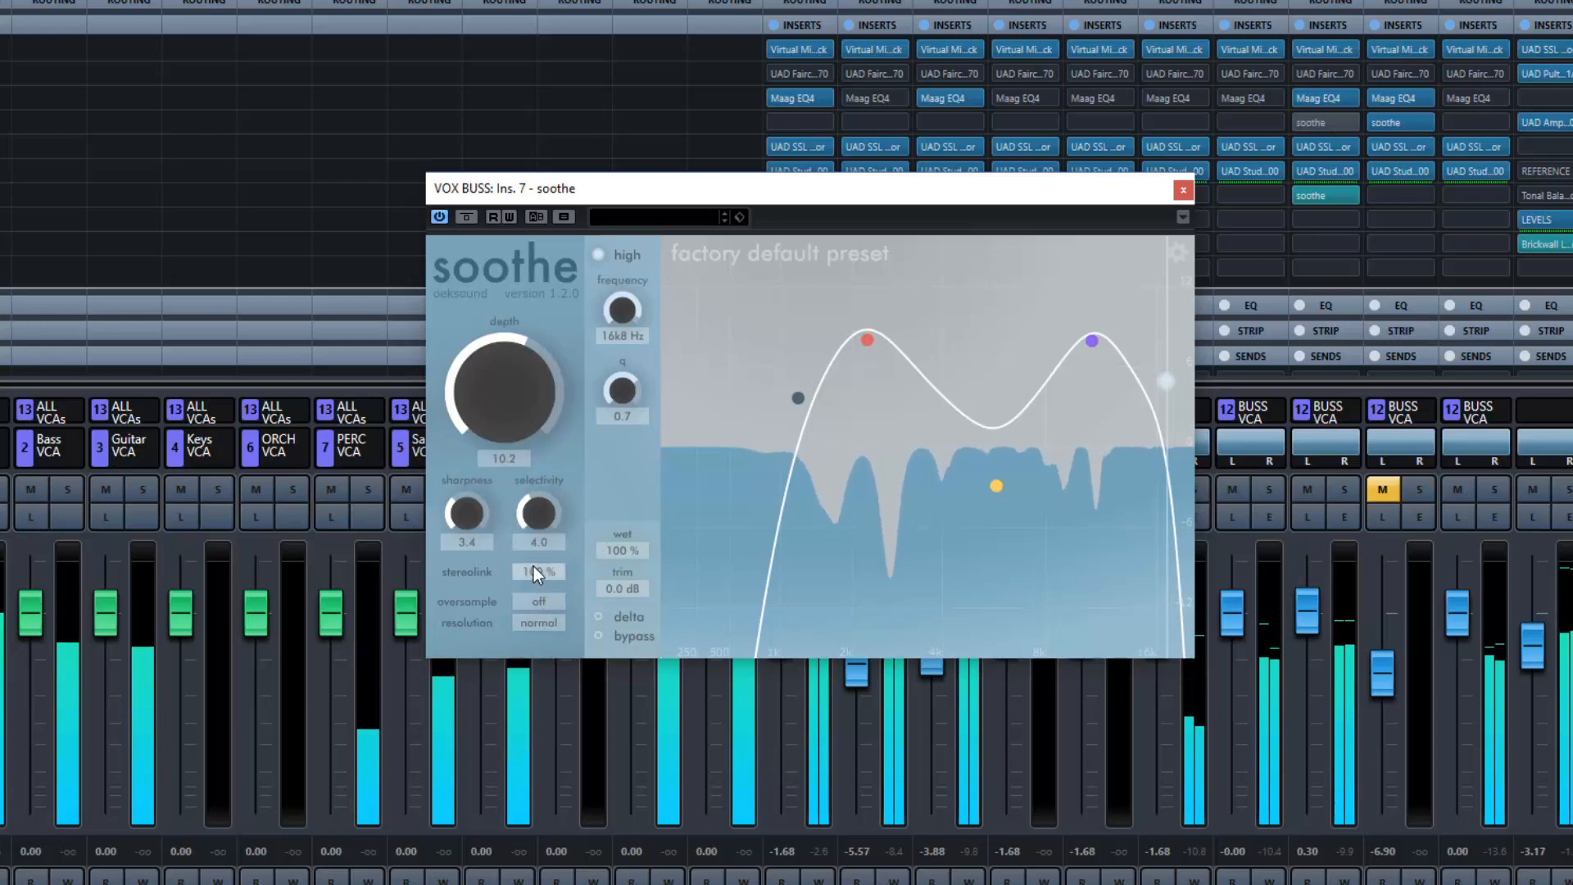
left_click_drag(534, 567, 534, 800)
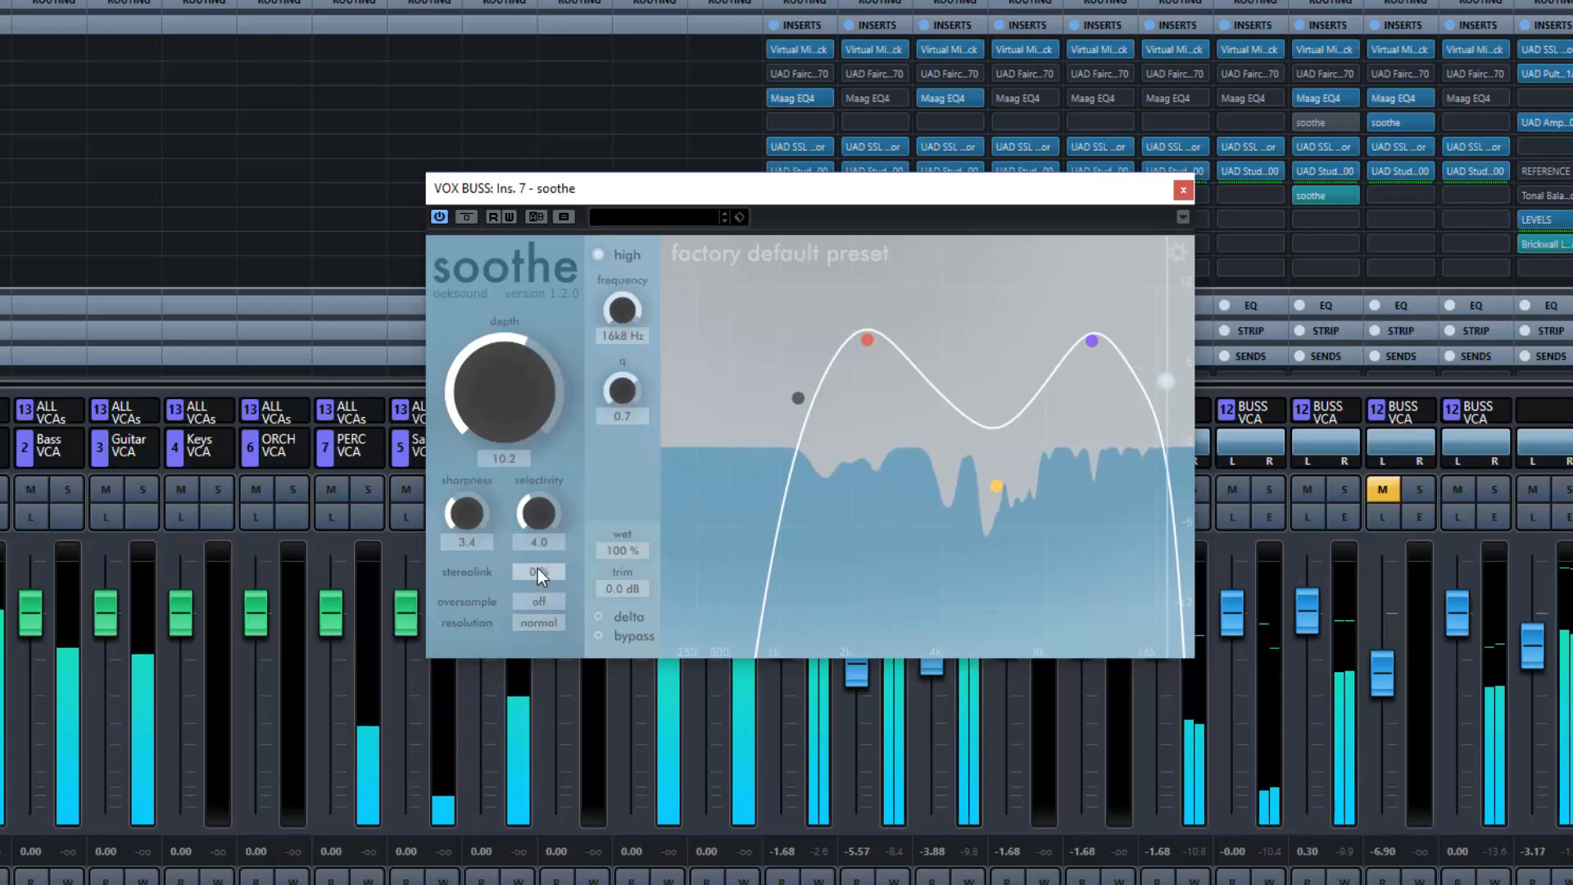
left_click_drag(537, 568, 556, 189)
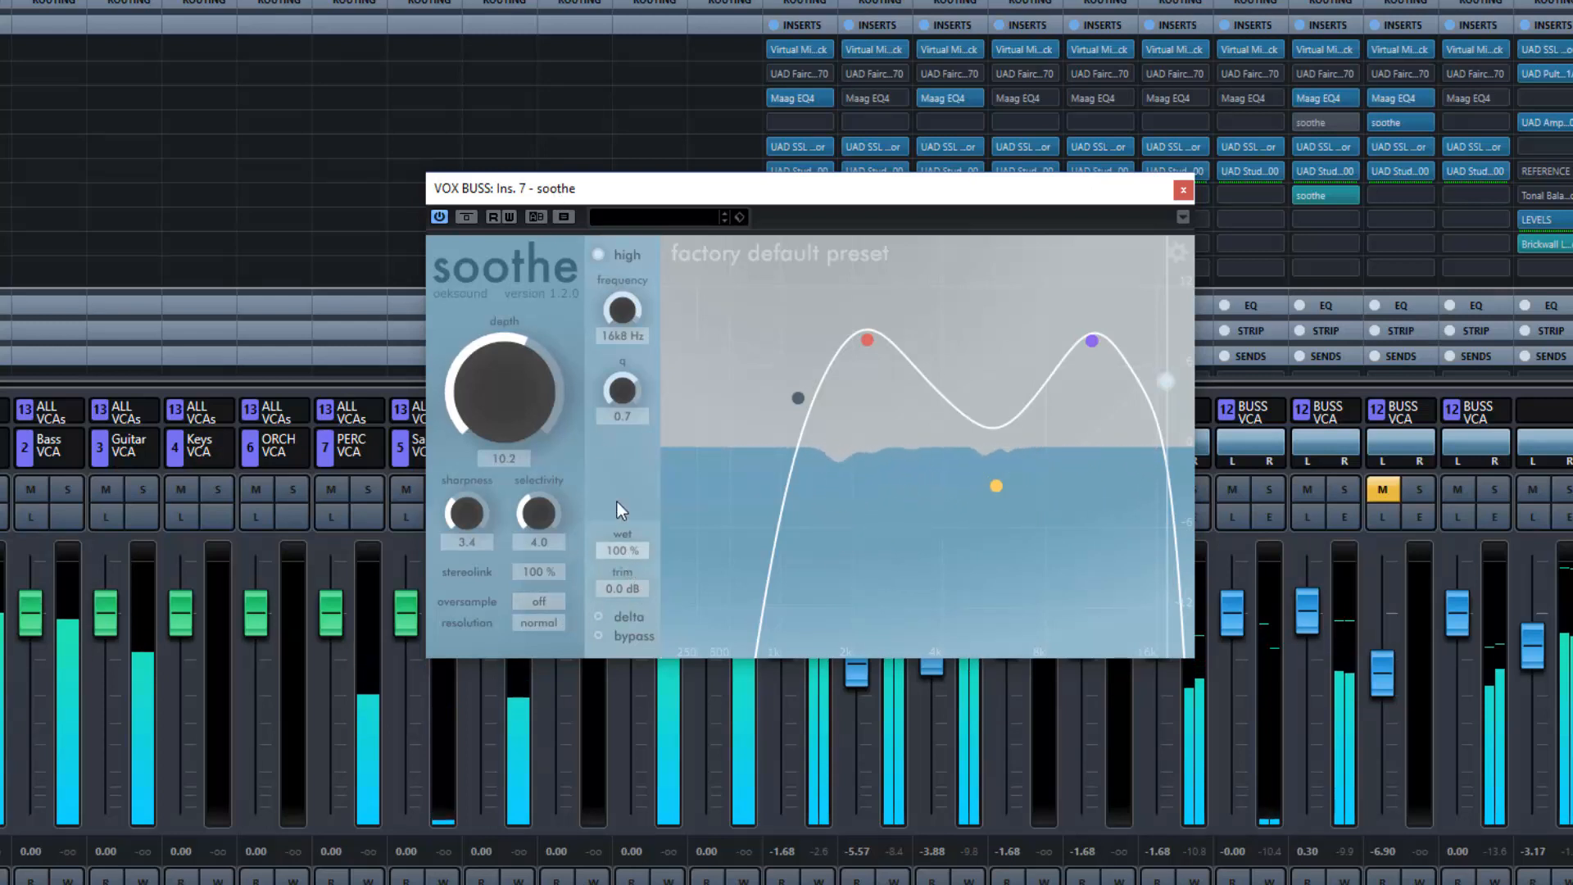
Step: Select band 1 and try a depth of 41.4 with the wet mix at 44 % and at 58 %
left_click(868, 339)
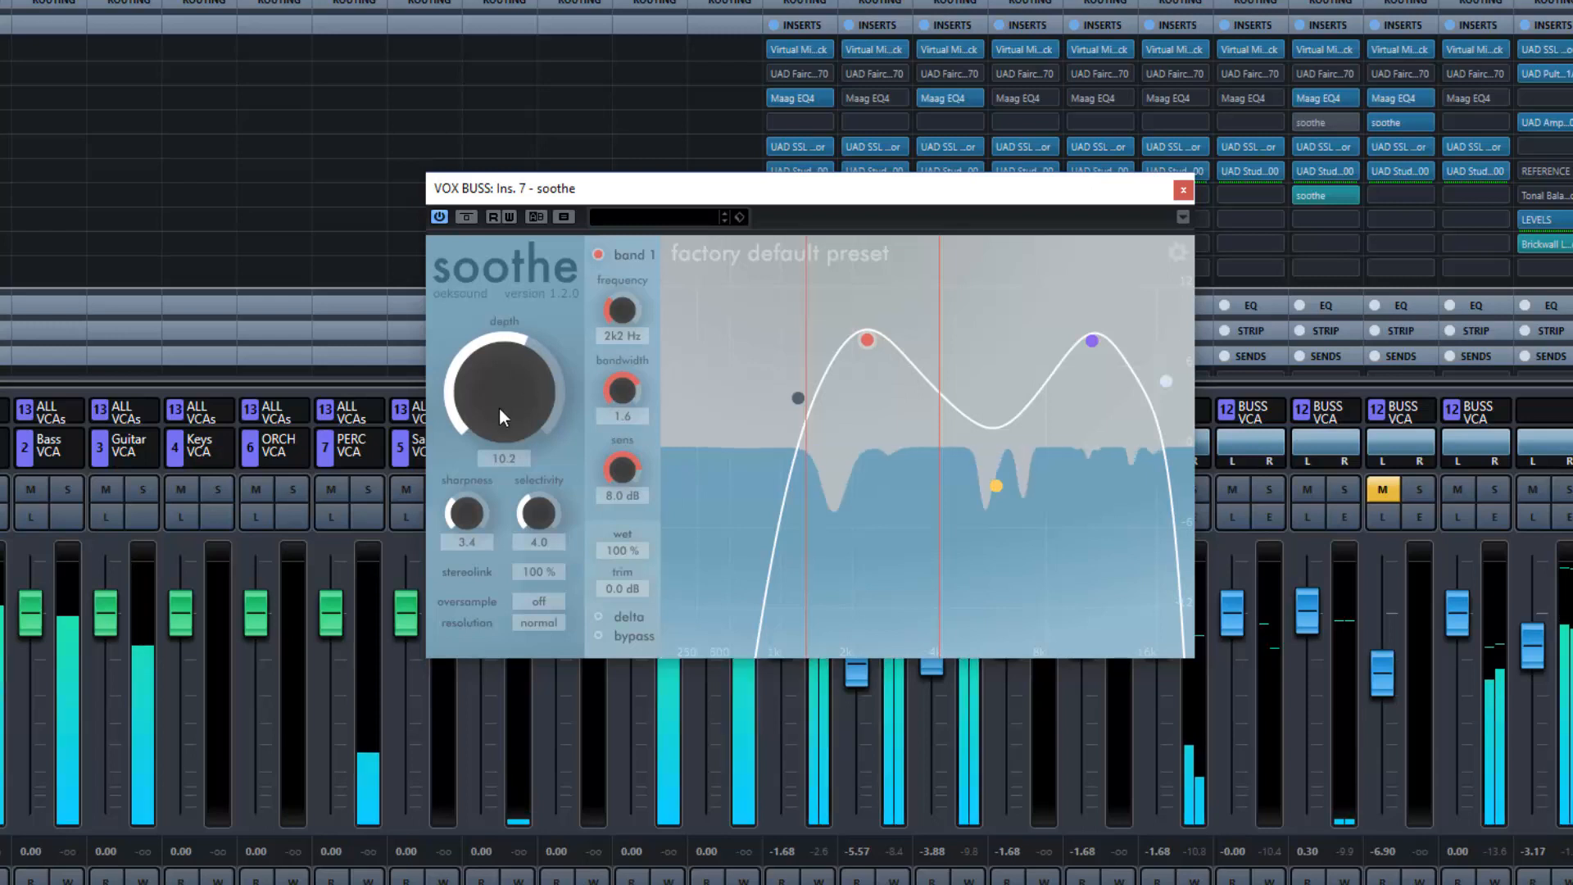
left_click_drag(500, 407, 496, 355)
left_click_drag(618, 546, 636, 736)
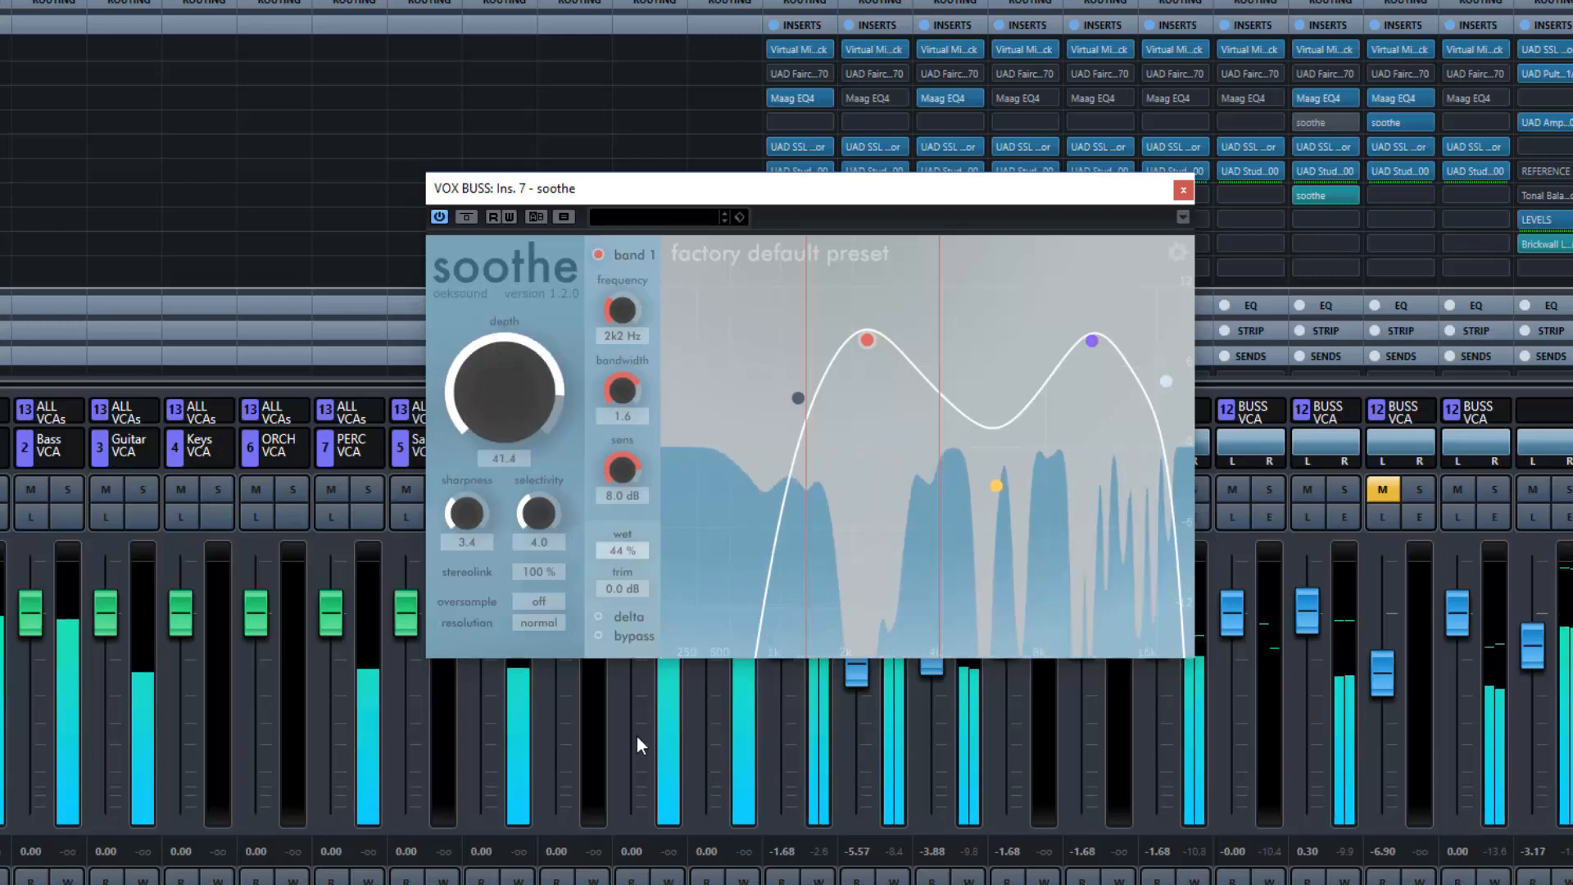
left_click_drag(624, 555, 637, 428)
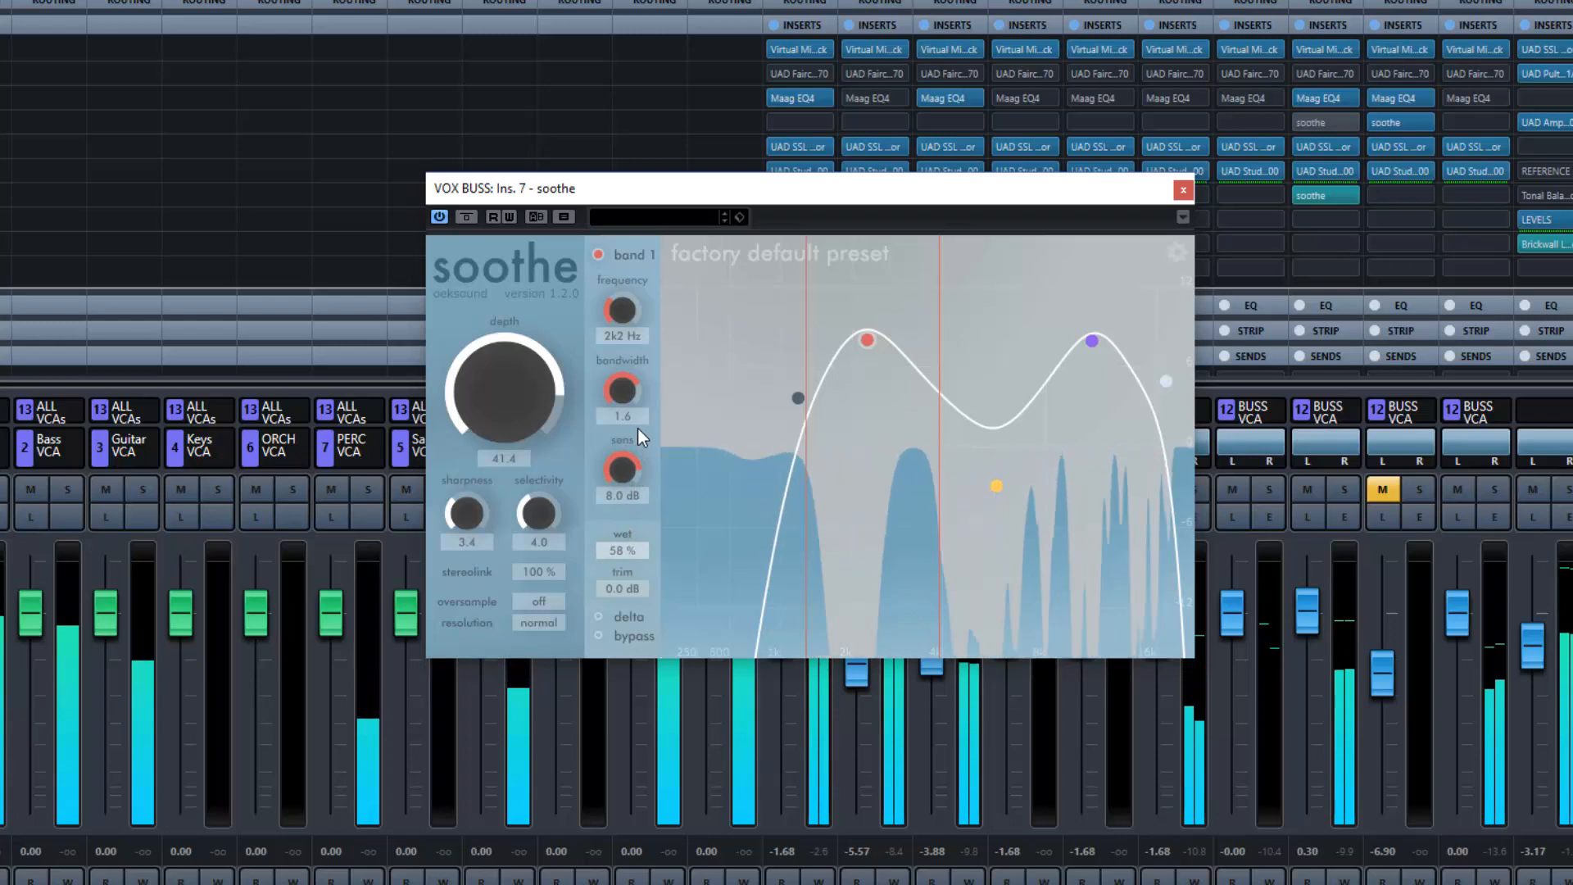
Step: Reduce the depth to 3.0, stop playback and return the wet mix to 100 %
left_click_drag(470, 407, 469, 429)
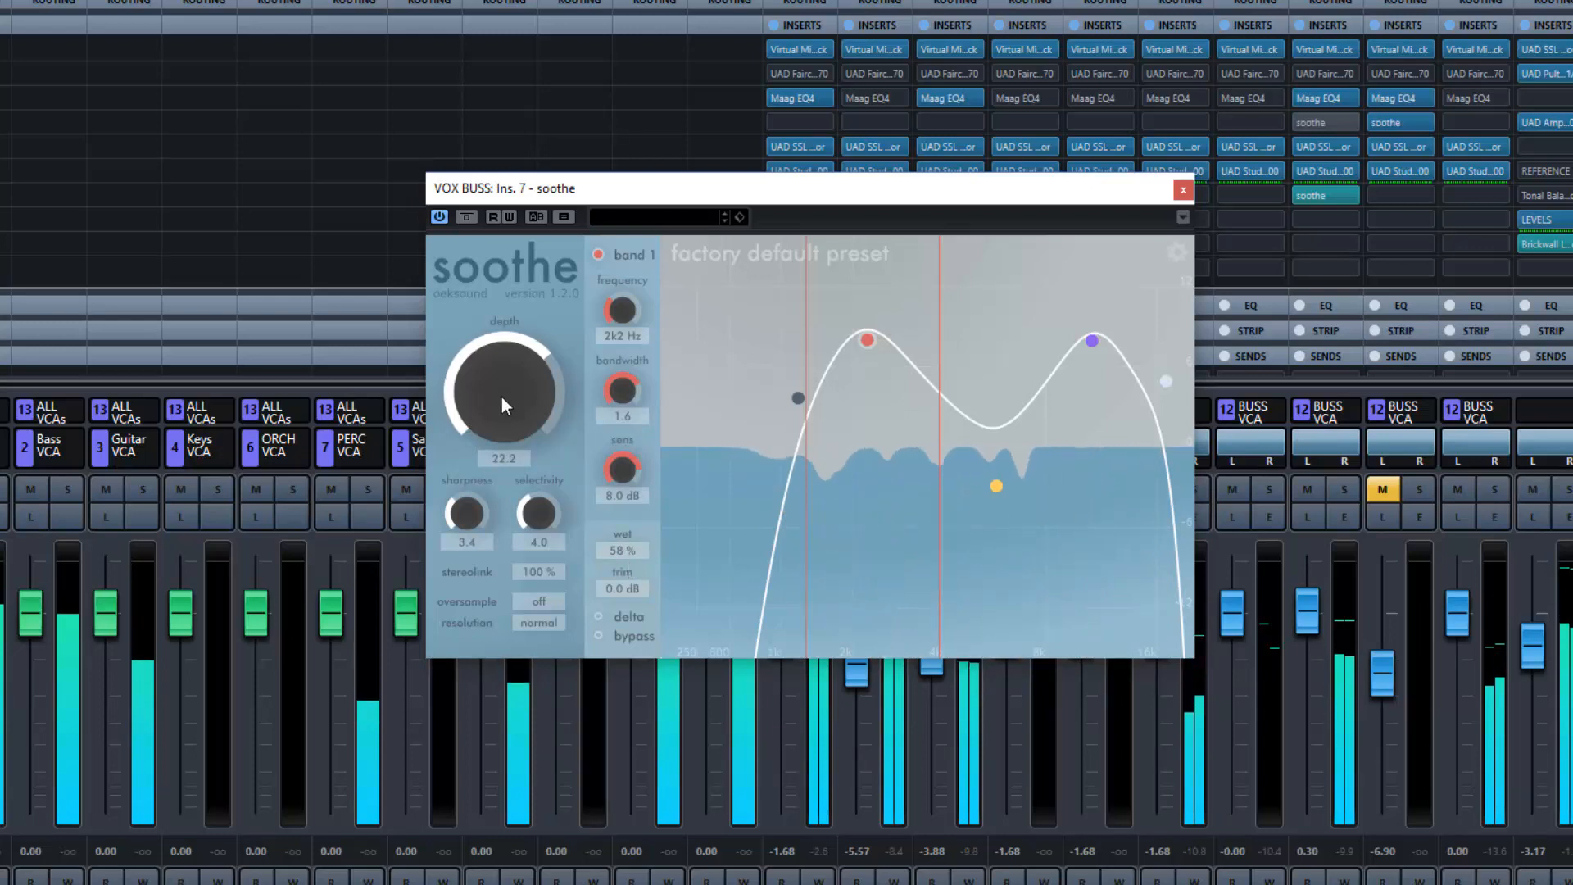
mouse_move(506, 394)
left_mouse_down()
mouse_move(513, 455)
mouse_move(505, 426)
mouse_move(539, 394)
mouse_move(524, 386)
left_mouse_up()
key("space")
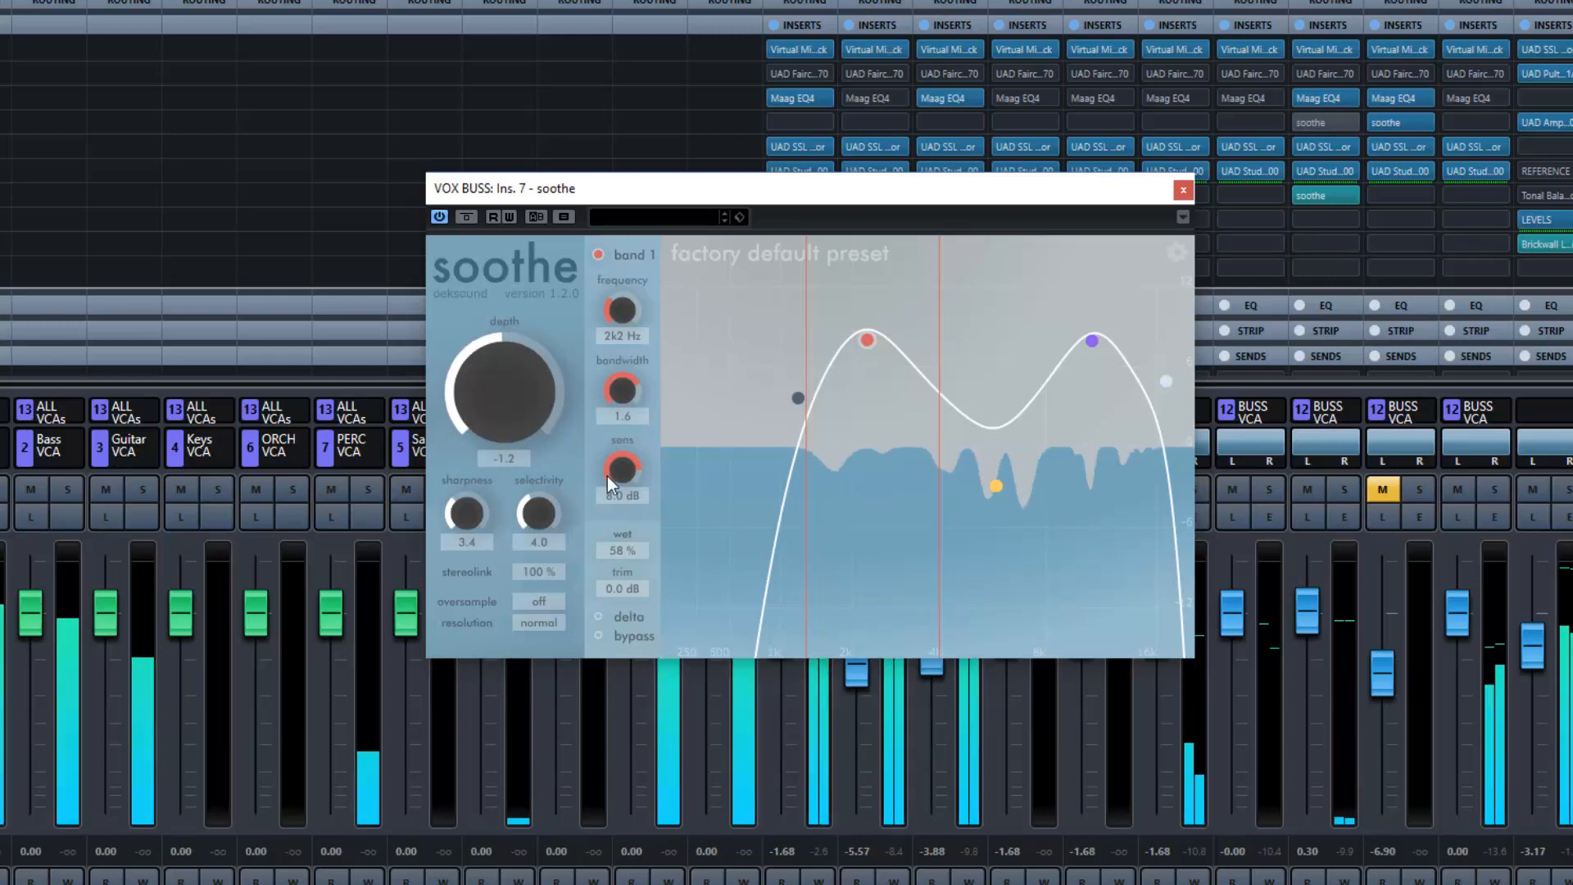
left_click_drag(621, 549, 614, 193)
left_click_drag(525, 392, 513, 382)
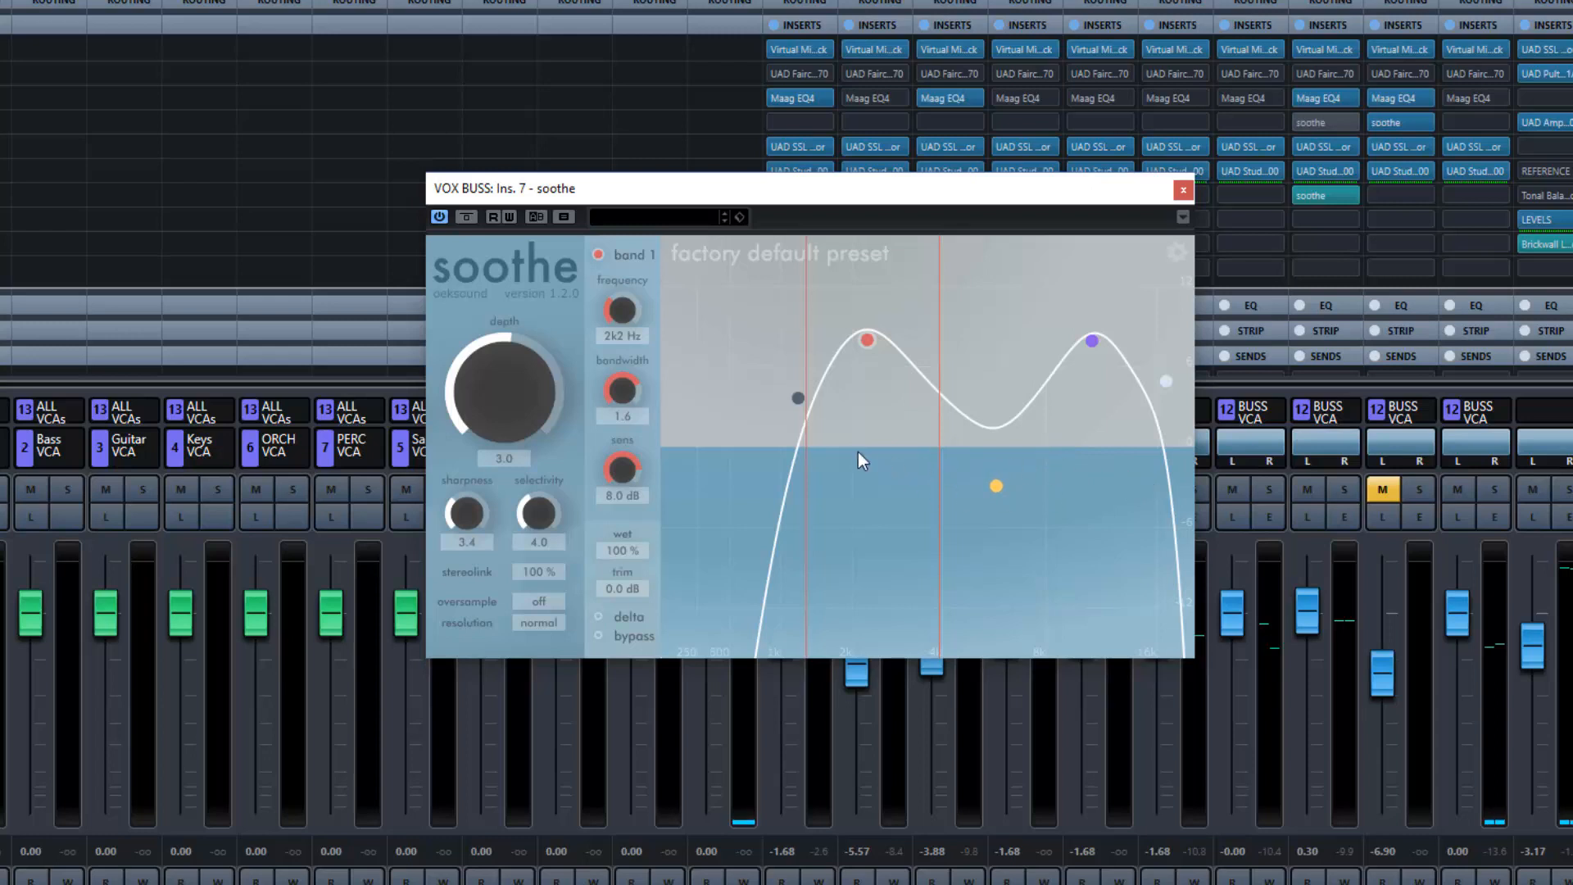
Step: Lower band 1 to -0.6 dB, set band 3 to 8.4 dB at 10k2 Hz and band 2 to 5.8 dB at 4k8 Hz with bandwidth 0.9
left_click_drag(869, 342, 872, 457)
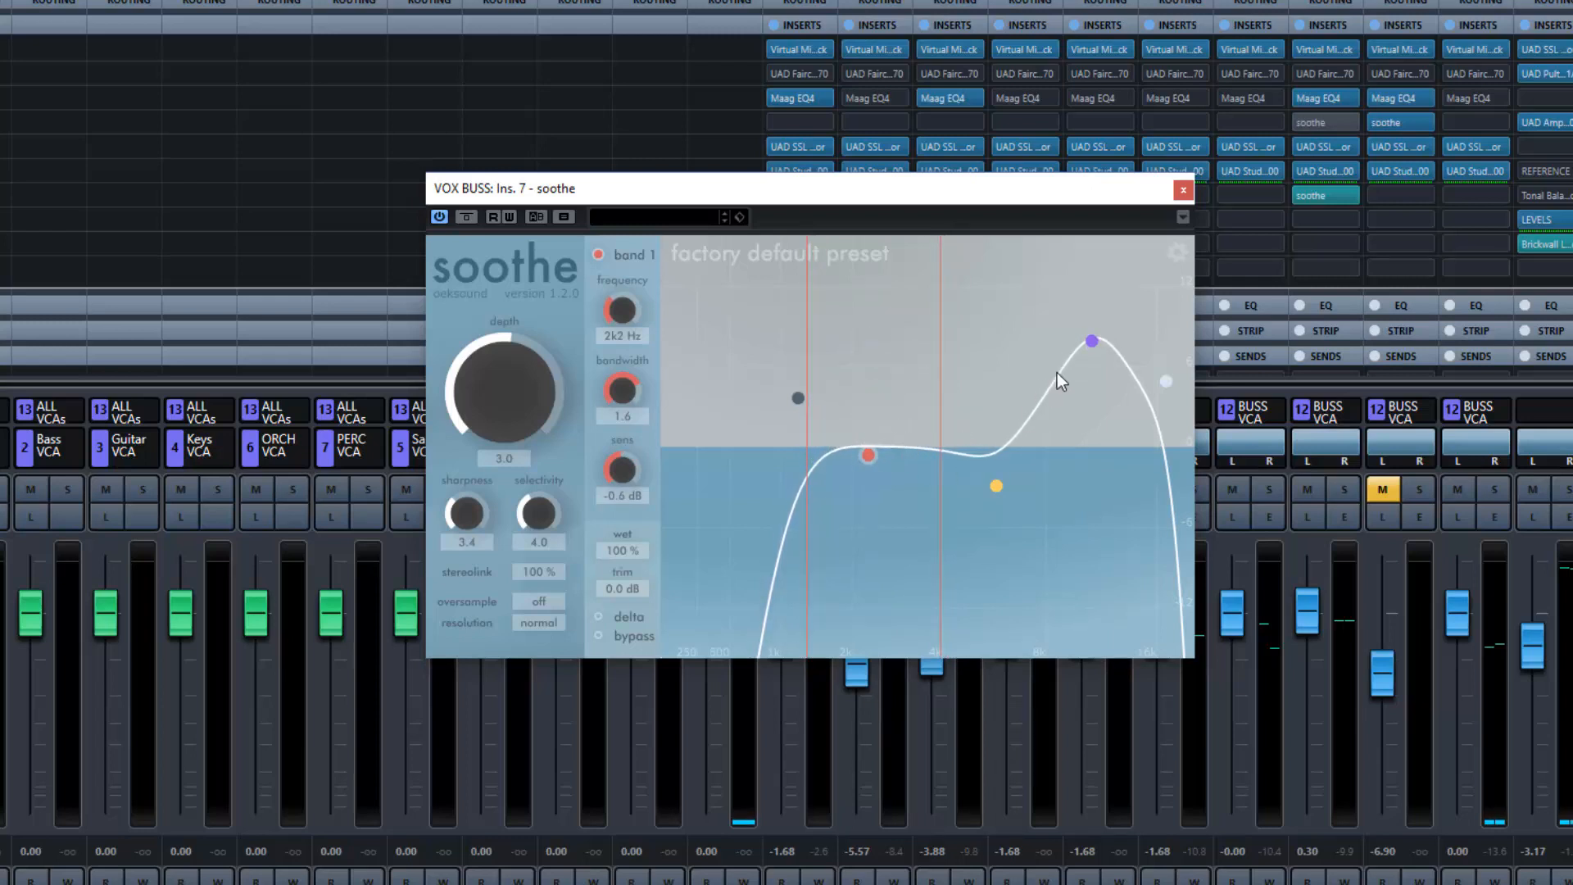
left_click_drag(1091, 339, 1083, 332)
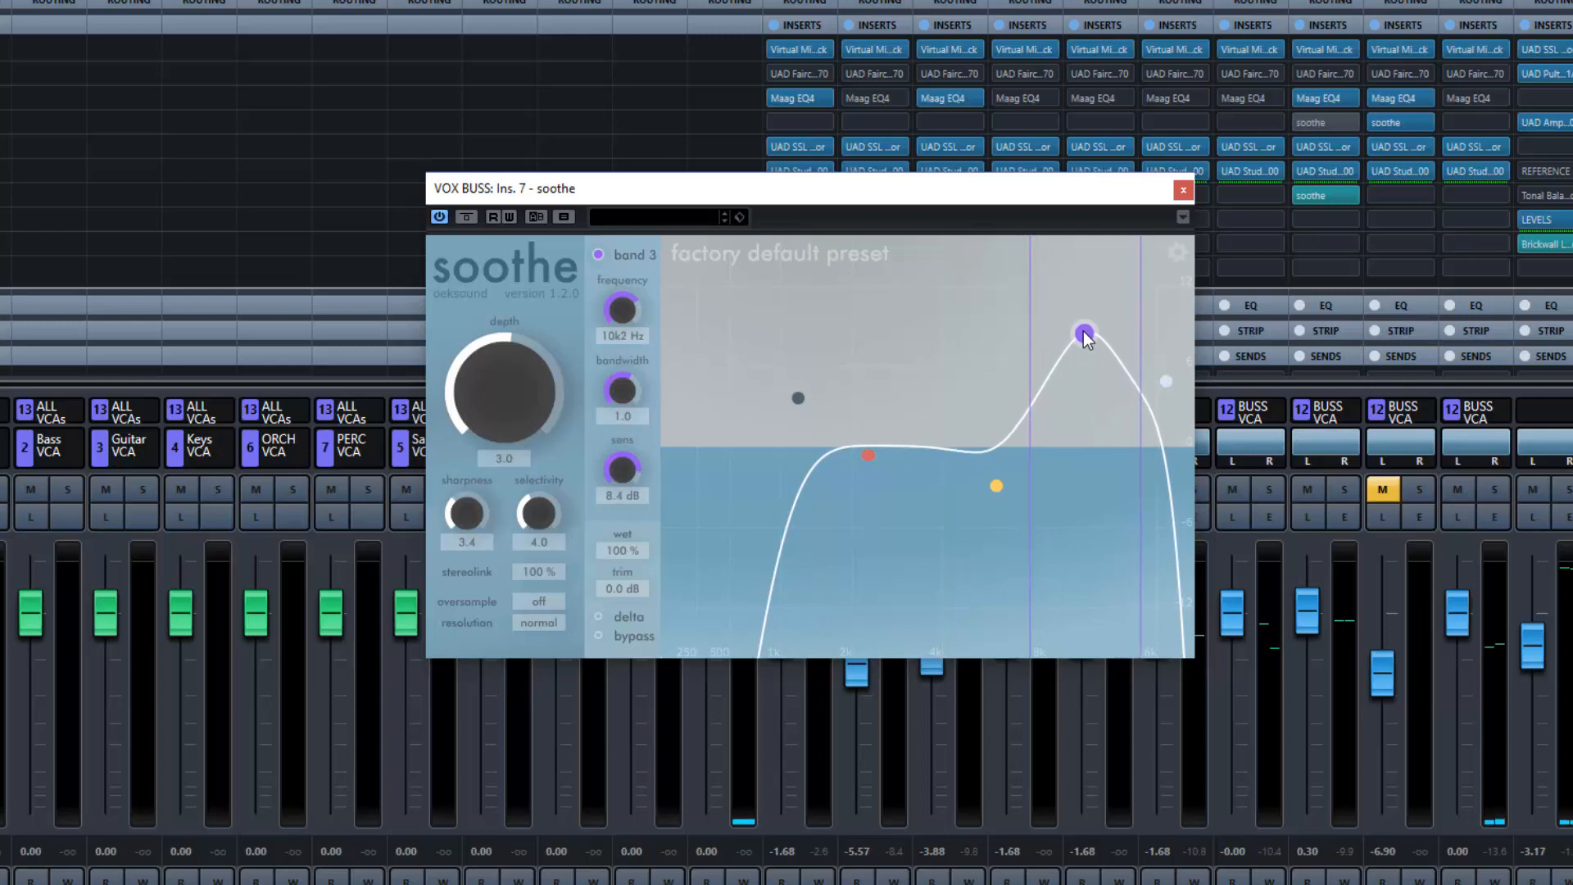
left_click_drag(994, 485, 970, 368)
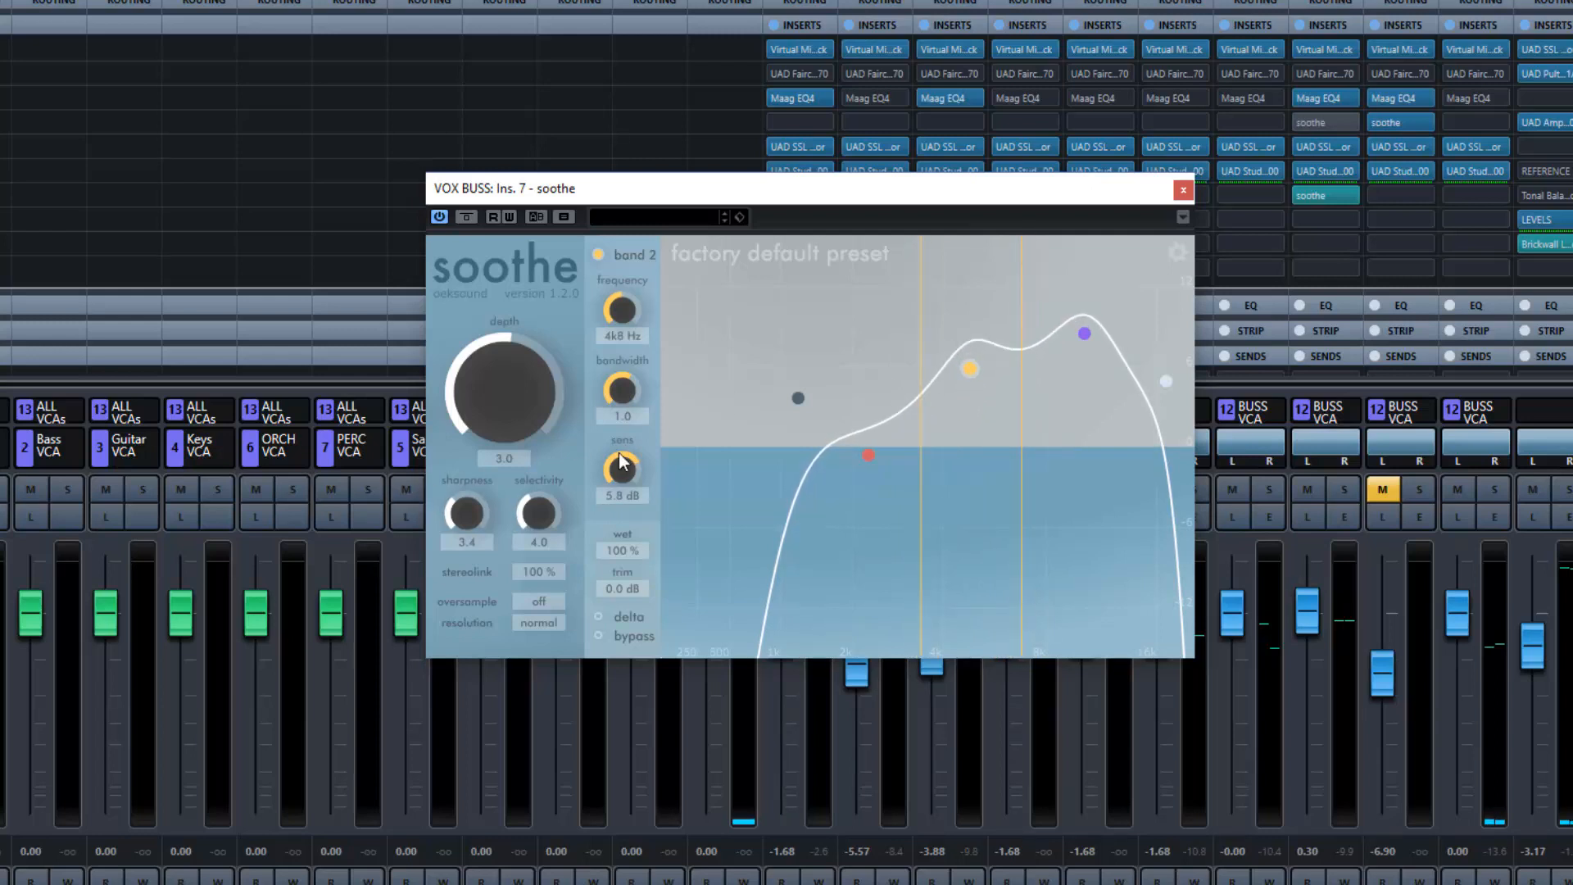
mouse_move(616, 393)
left_mouse_down()
mouse_move(616, 362)
mouse_move(617, 398)
left_mouse_up()
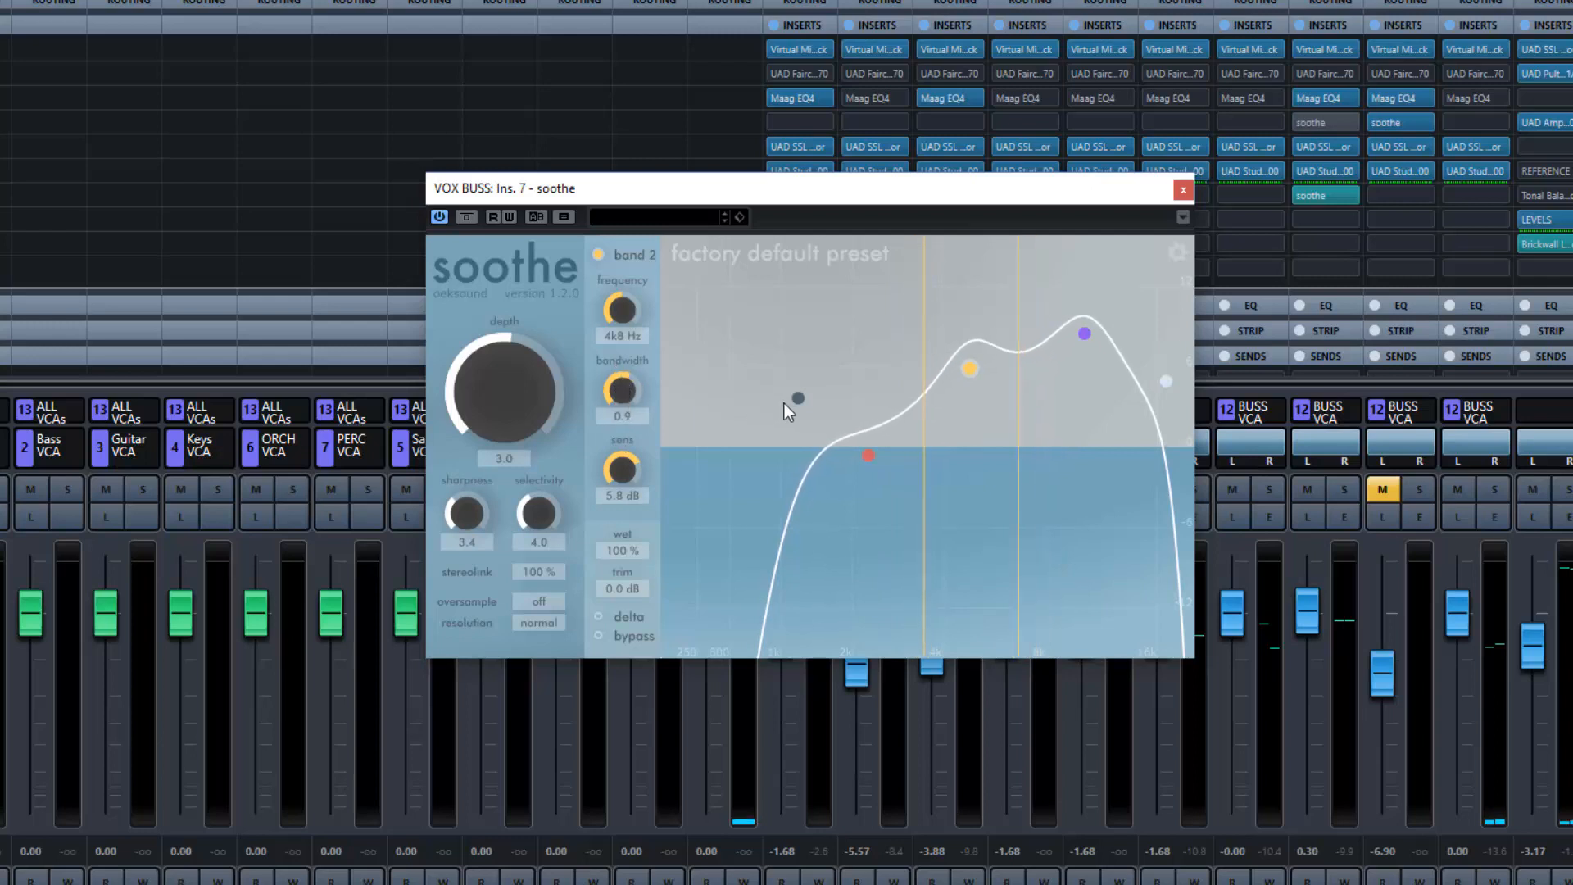
Step: Move the low cut to 57 Hz, try band 1 at 213 Hz and 459 Hz, and settle it at 7.1 dB and 1k3 Hz
left_click_drag(786, 402, 664, 377)
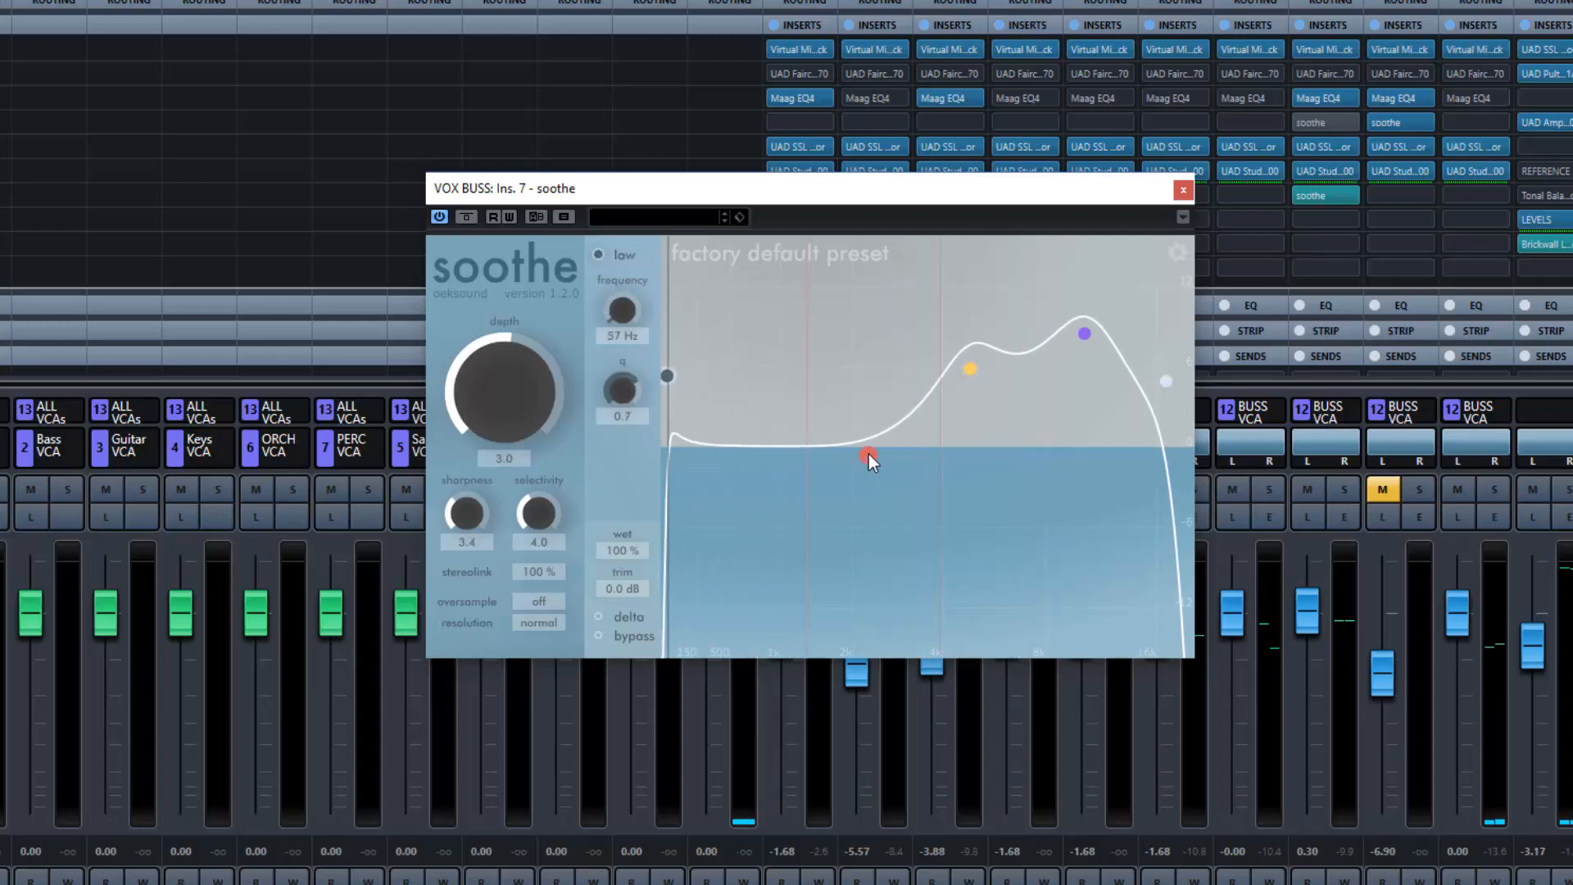
left_click_drag(869, 454, 690, 313)
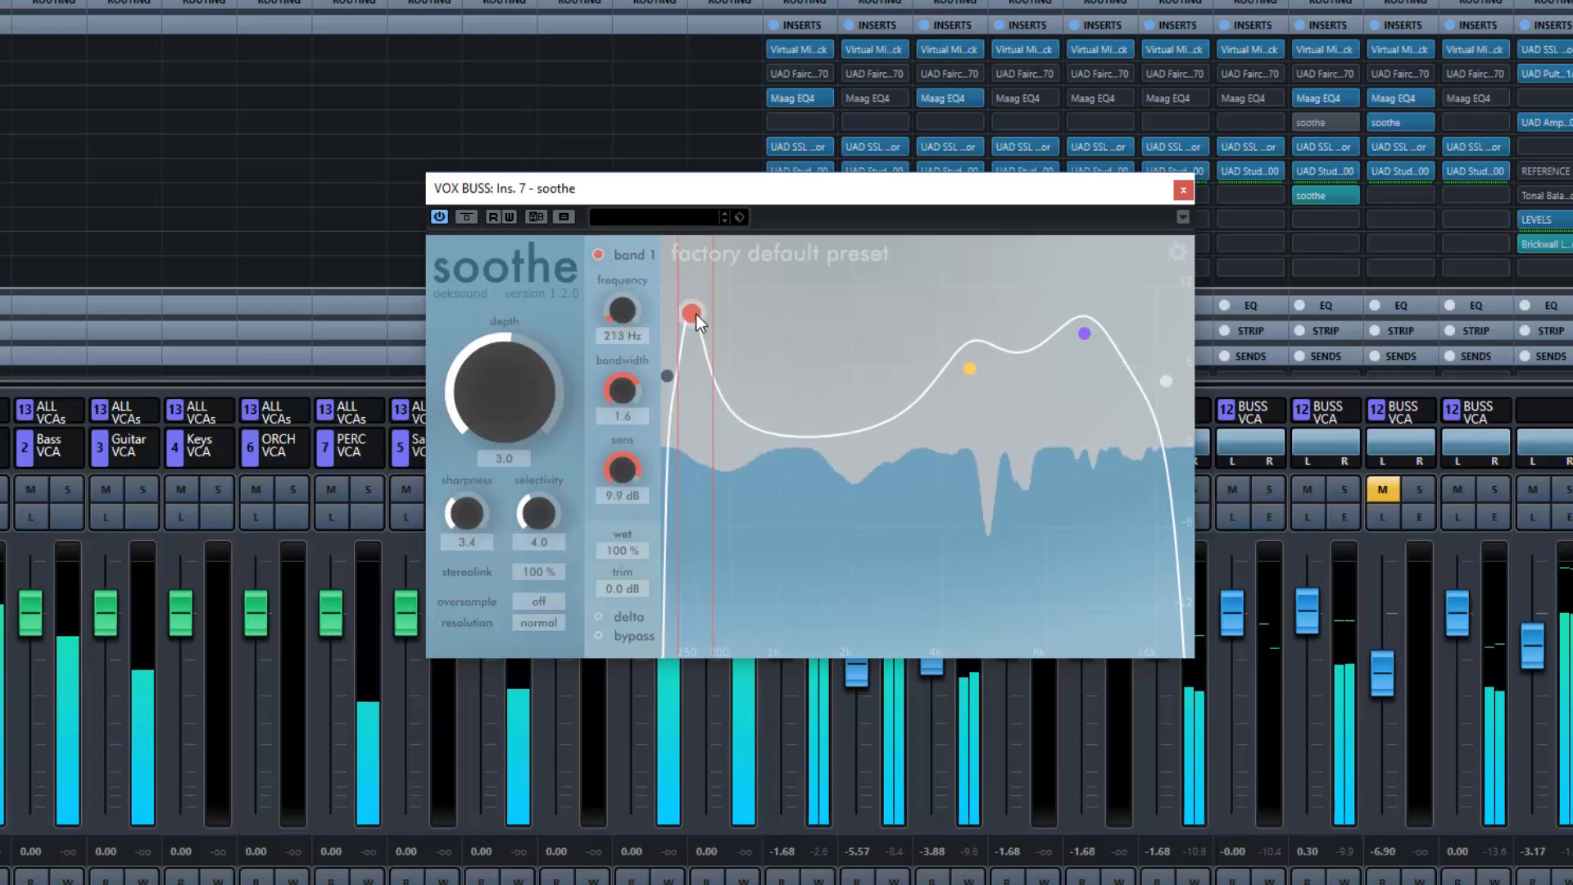
left_click_drag(695, 313, 728, 322)
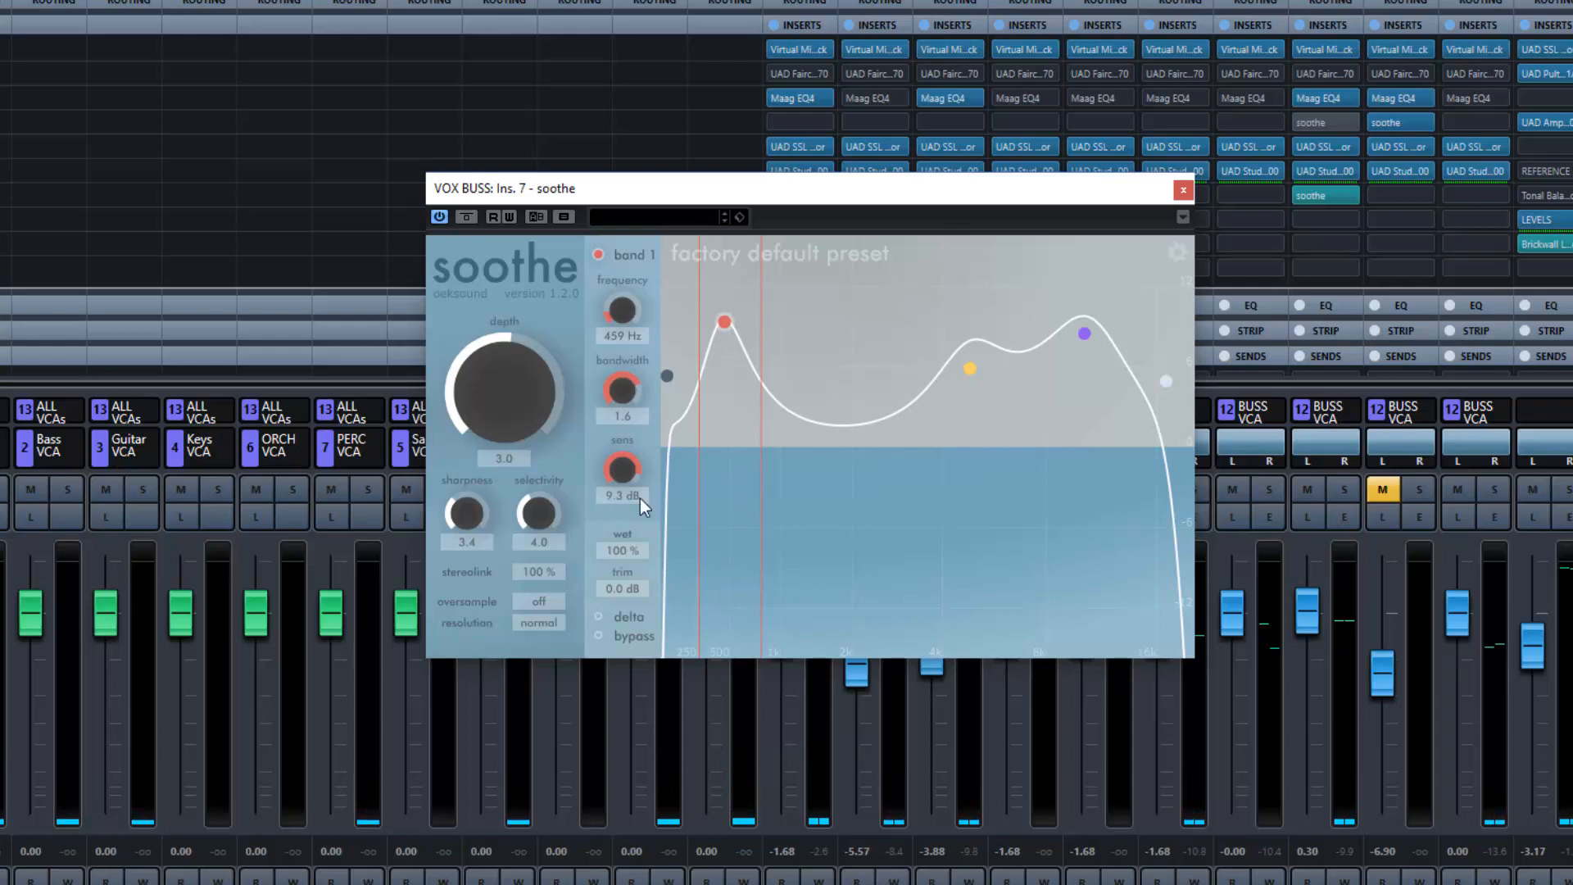
left_click_drag(728, 320, 814, 346)
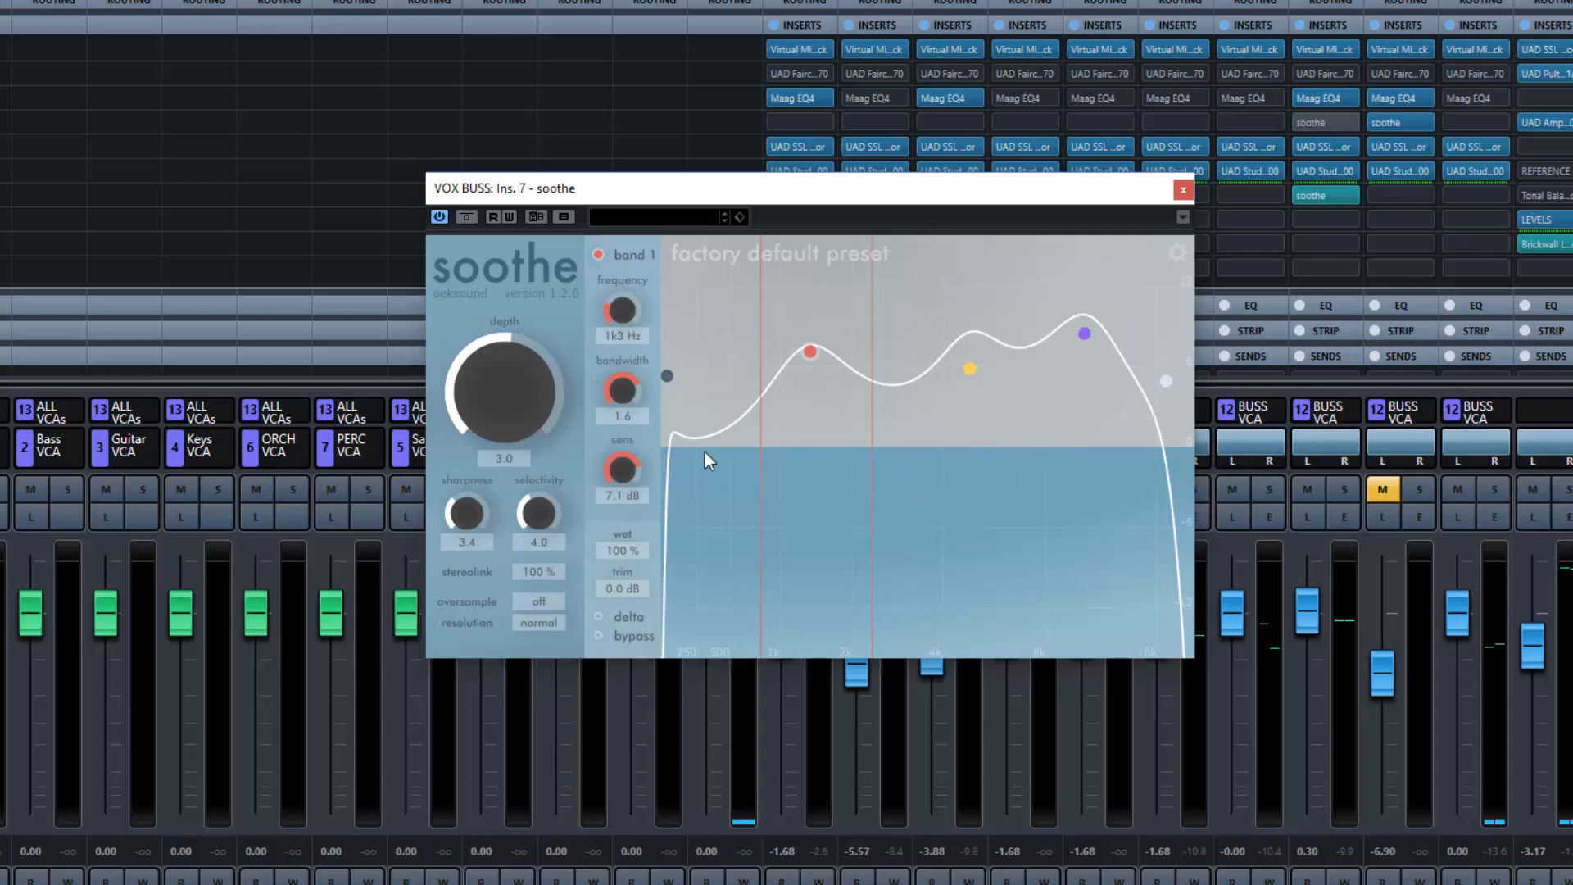
Step: Shift the plug-in window slightly, turn on delta monitoring and solo the VOX BUSS channel
left_click_drag(705, 451, 720, 465)
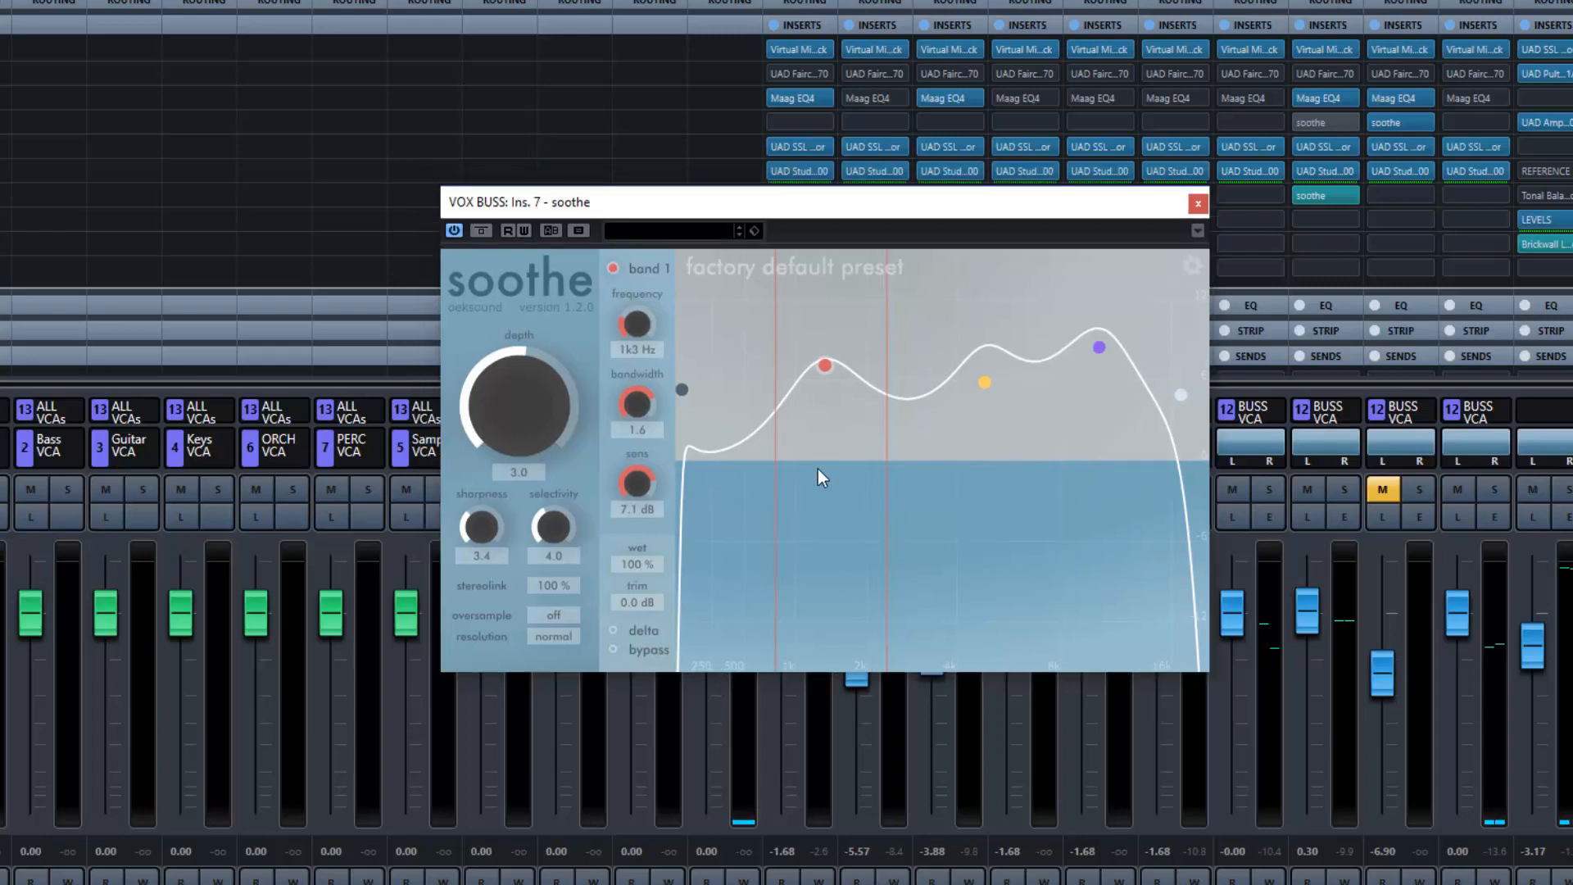
left_click(613, 630)
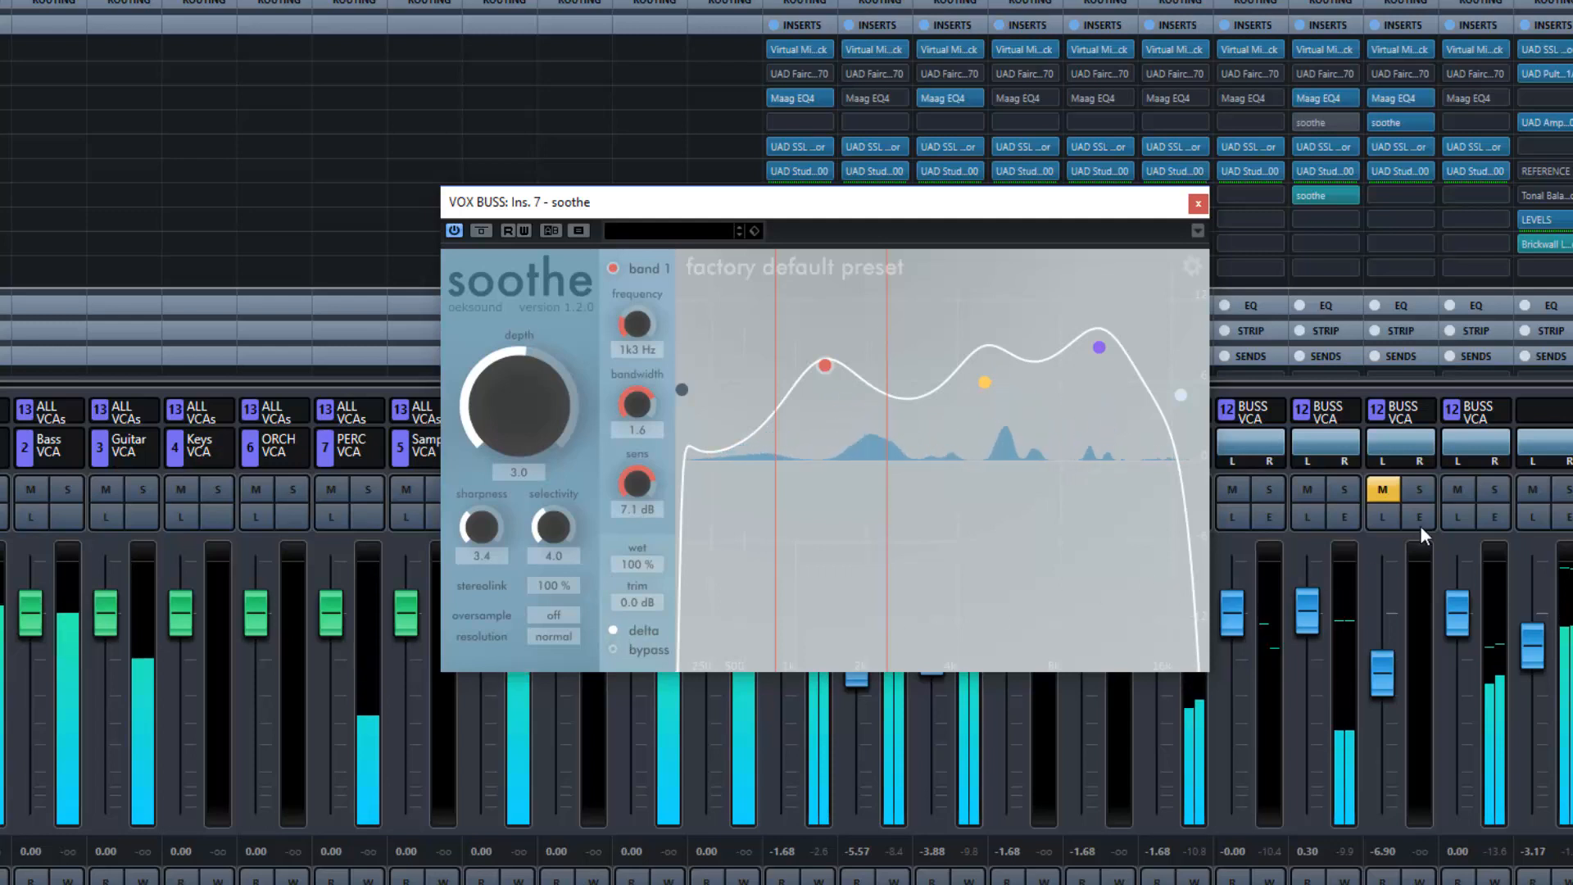
left_click(1342, 490)
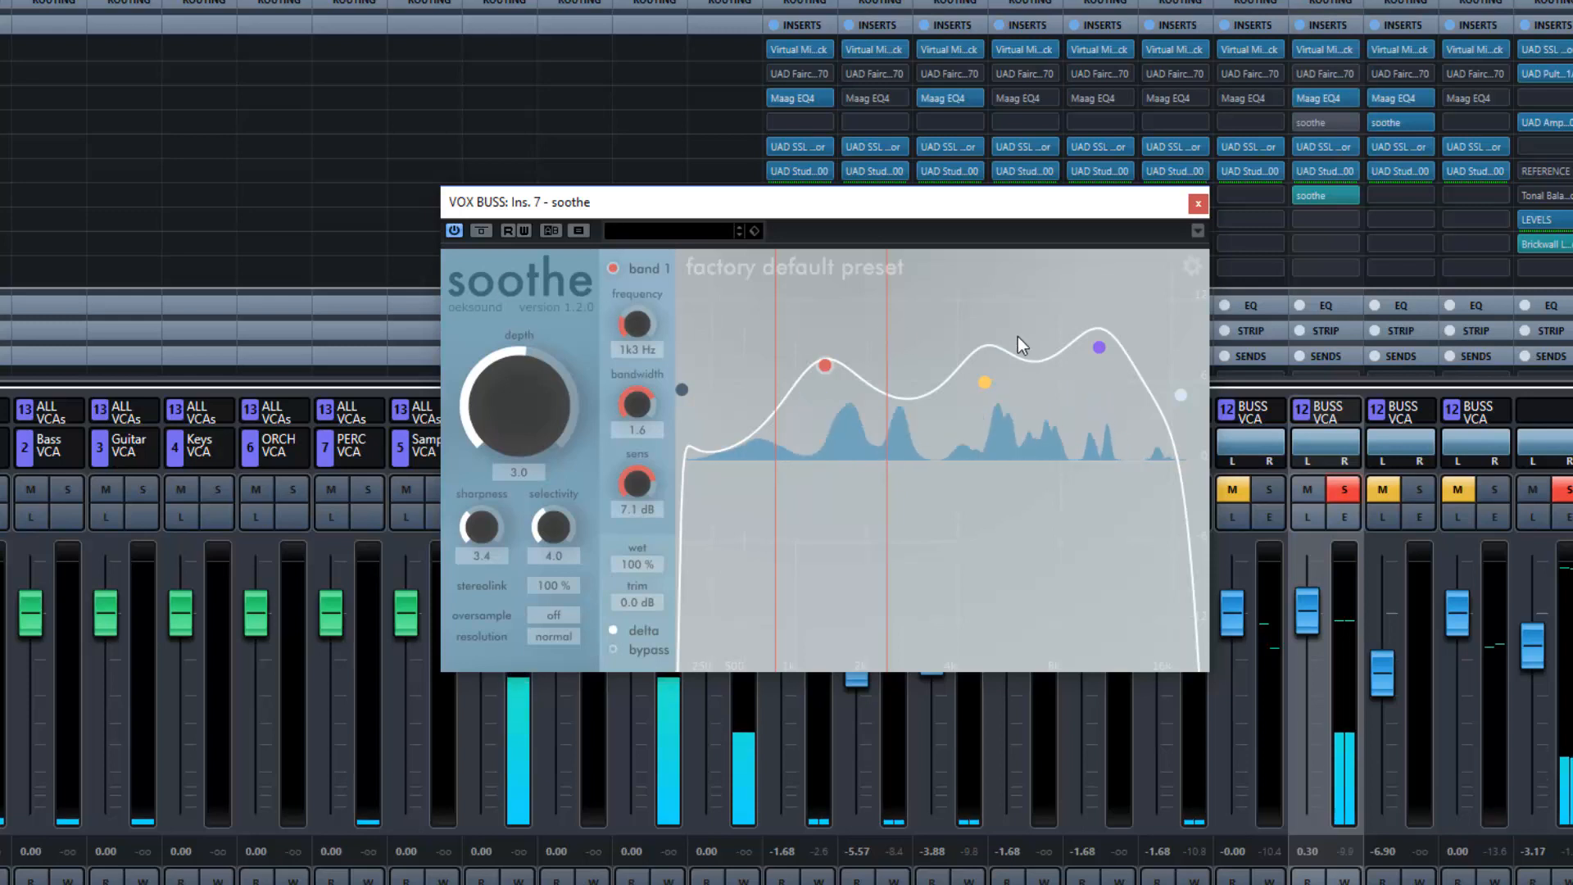
Step: Switch off band 2 and band 3 so that only band 1 shapes the detection curve
left_click(985, 382)
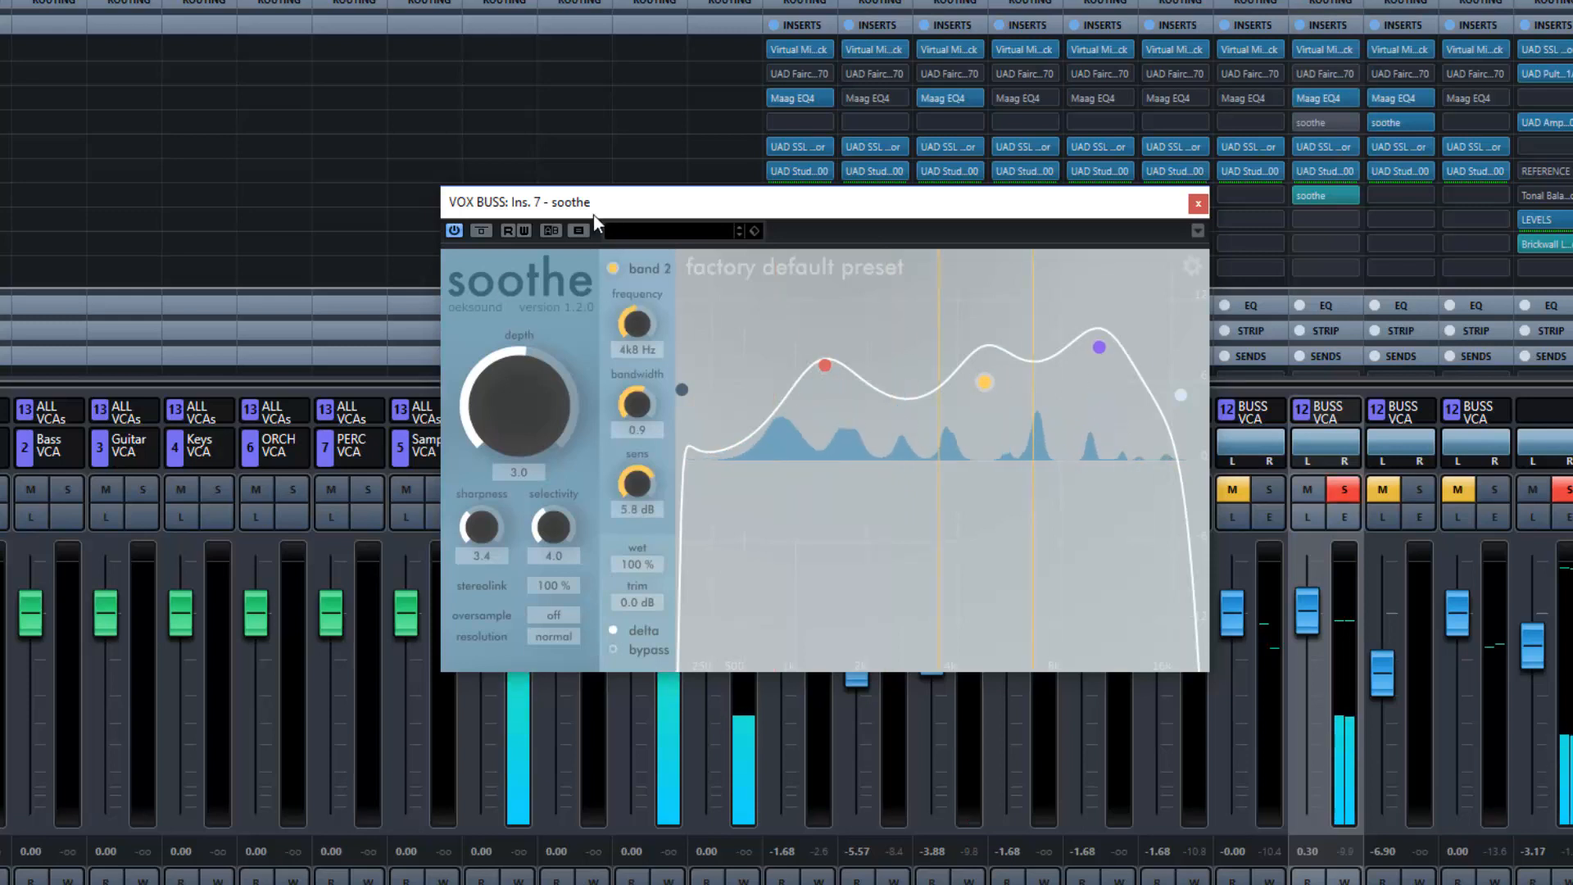
left_click(613, 269)
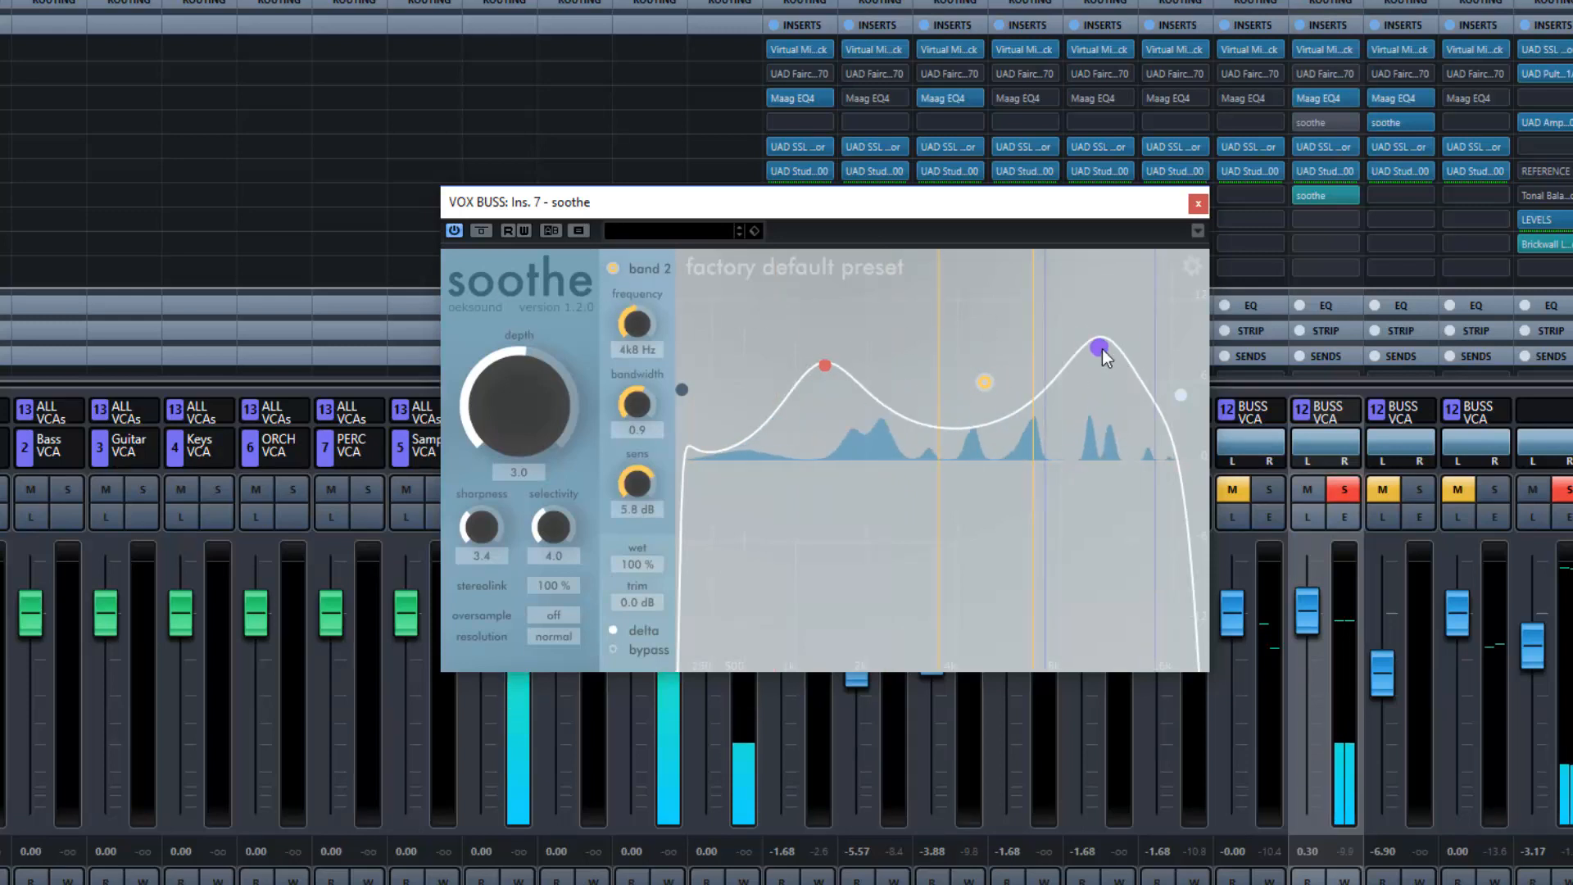
left_click(1100, 349)
left_click(614, 269)
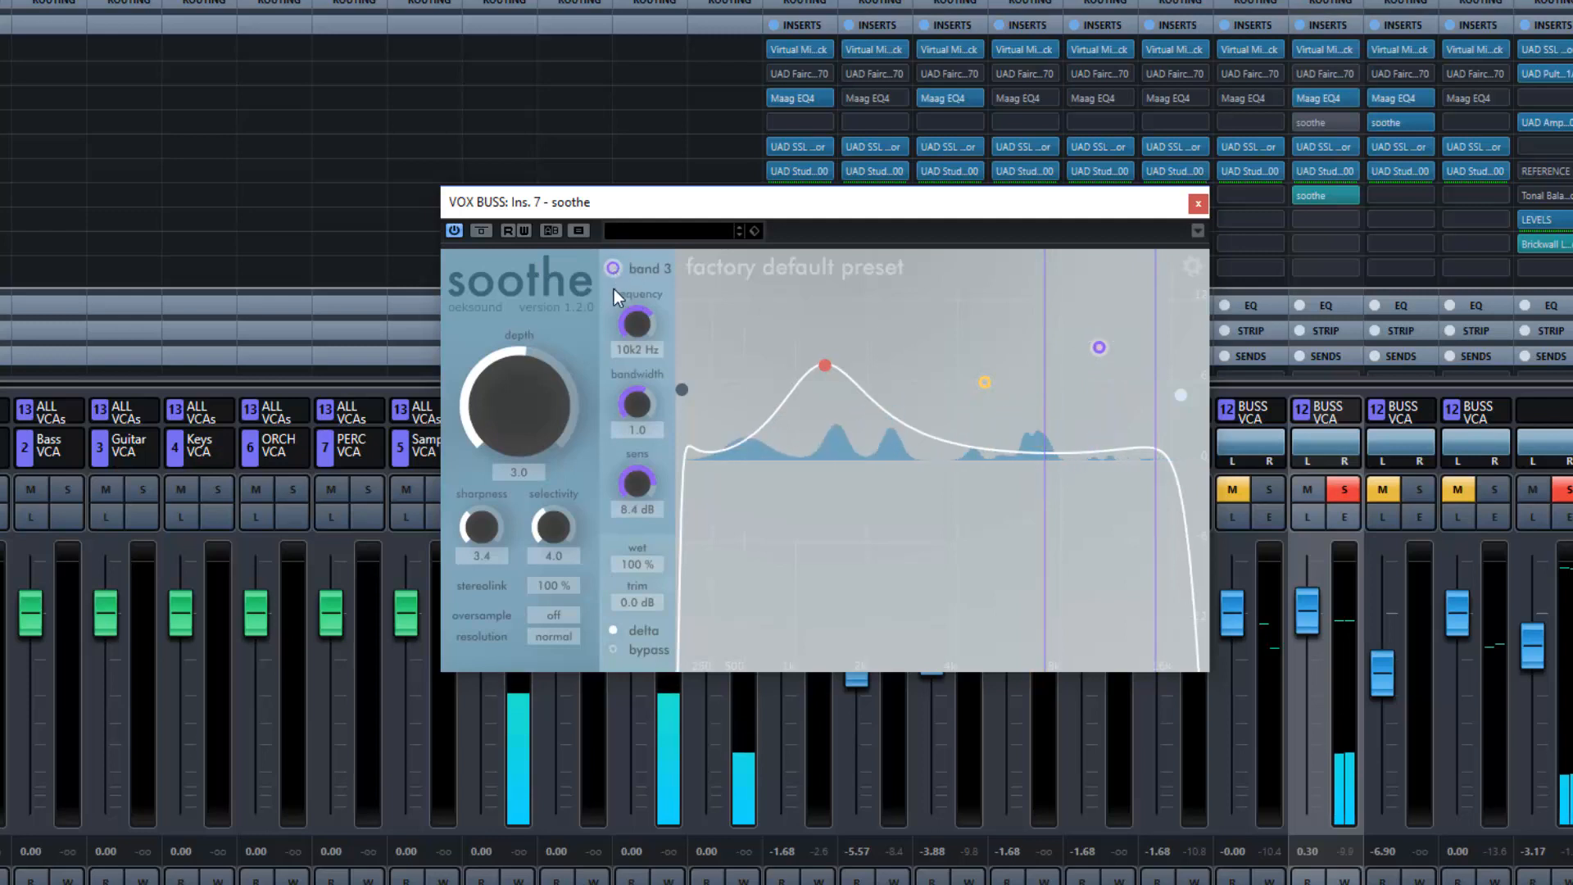
Step: Set band 1 to 9.5 dB at 2k3 Hz and switch band 2 and band 3 back on
left_click_drag(825, 366, 887, 337)
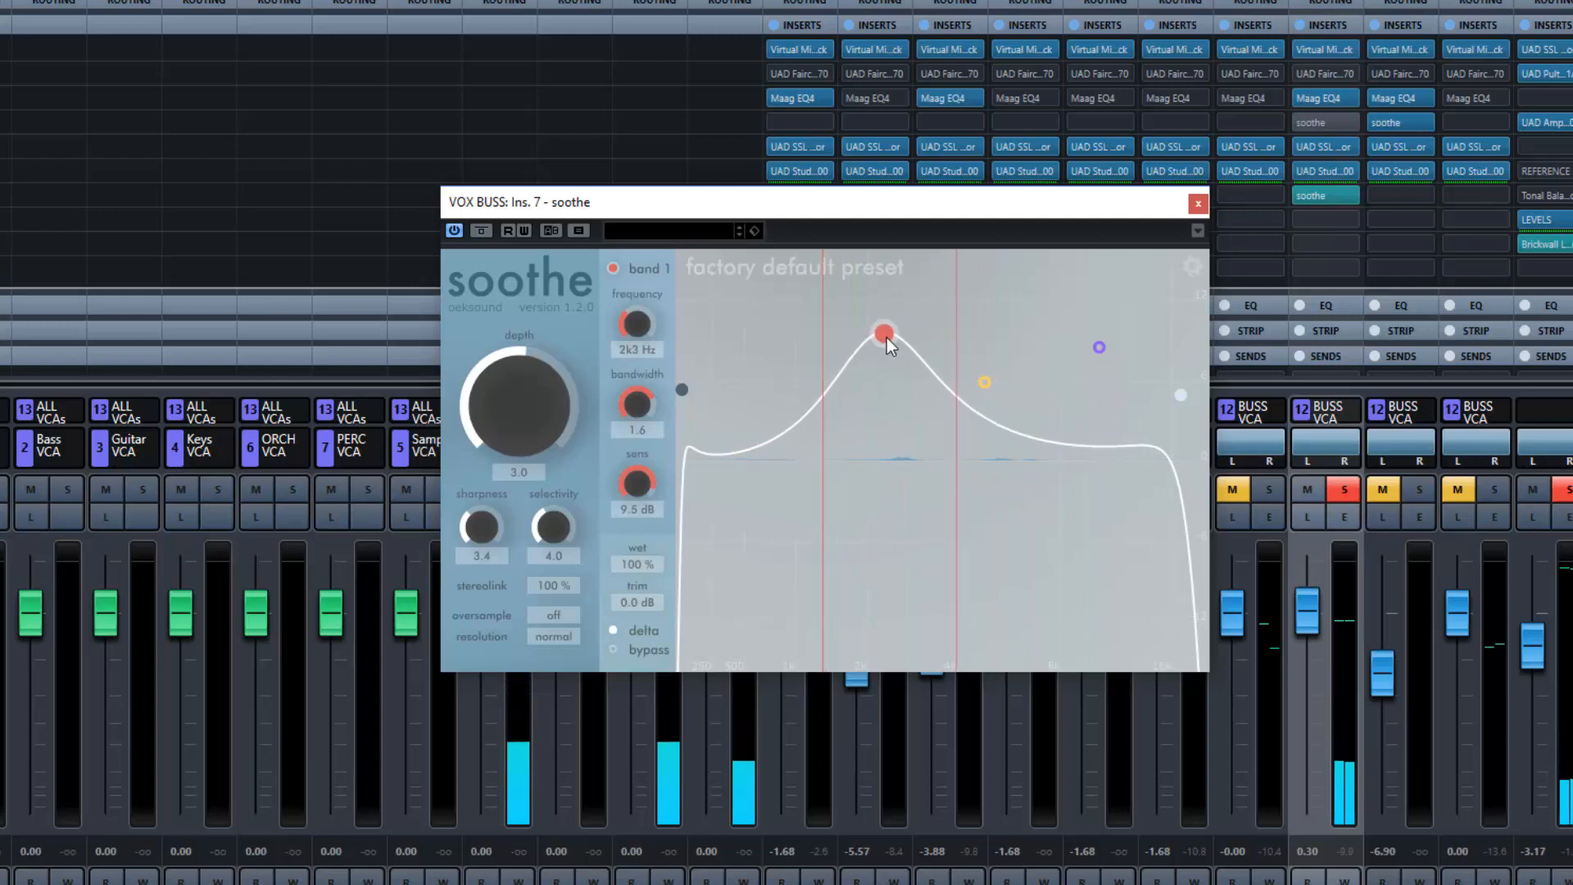
left_click(984, 382)
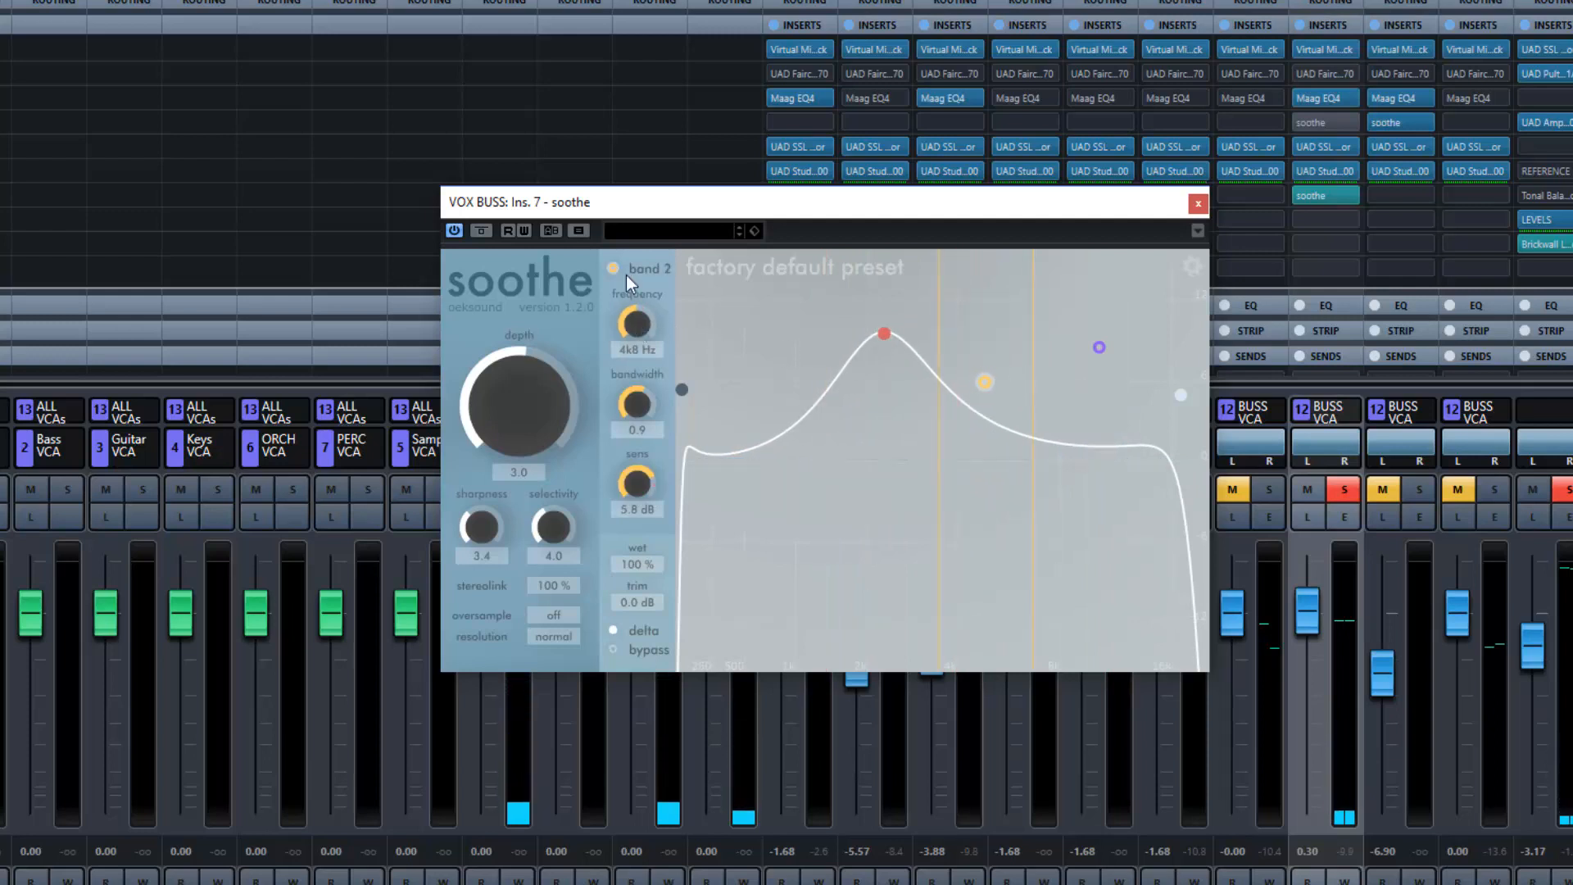
left_click(1099, 347)
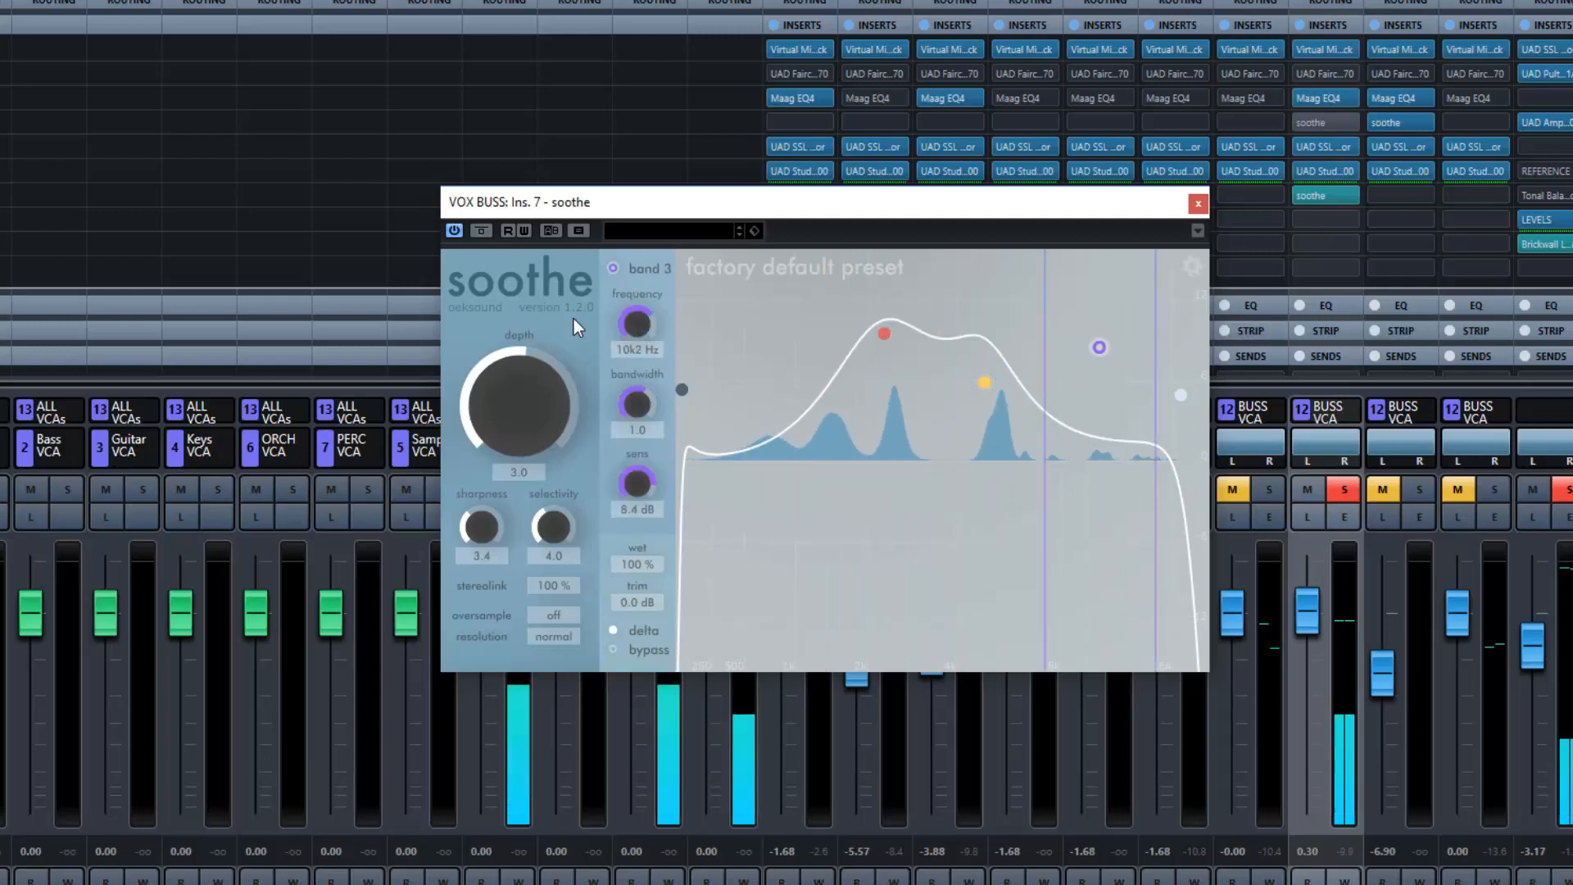
left_click(613, 268)
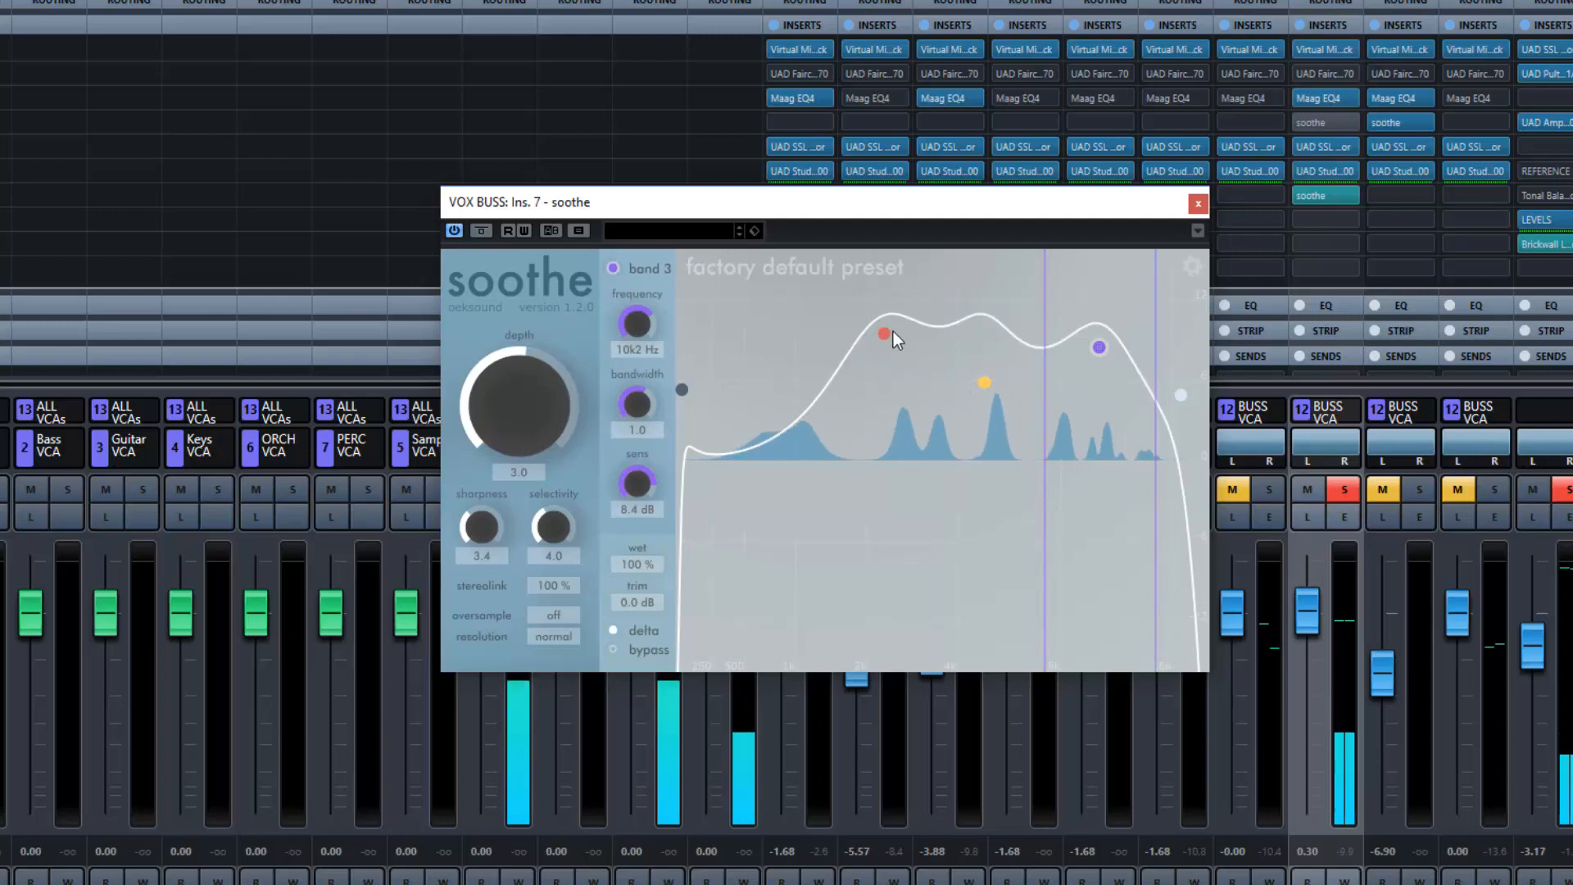
Step: Pull band 1 down near the zero line and raise band 3 to 10.3 dB at 10k9 Hz
left_click_drag(893, 336, 893, 431)
mouse_move(1098, 340)
left_mouse_down()
mouse_move(1073, 310)
mouse_move(1104, 319)
left_mouse_up()
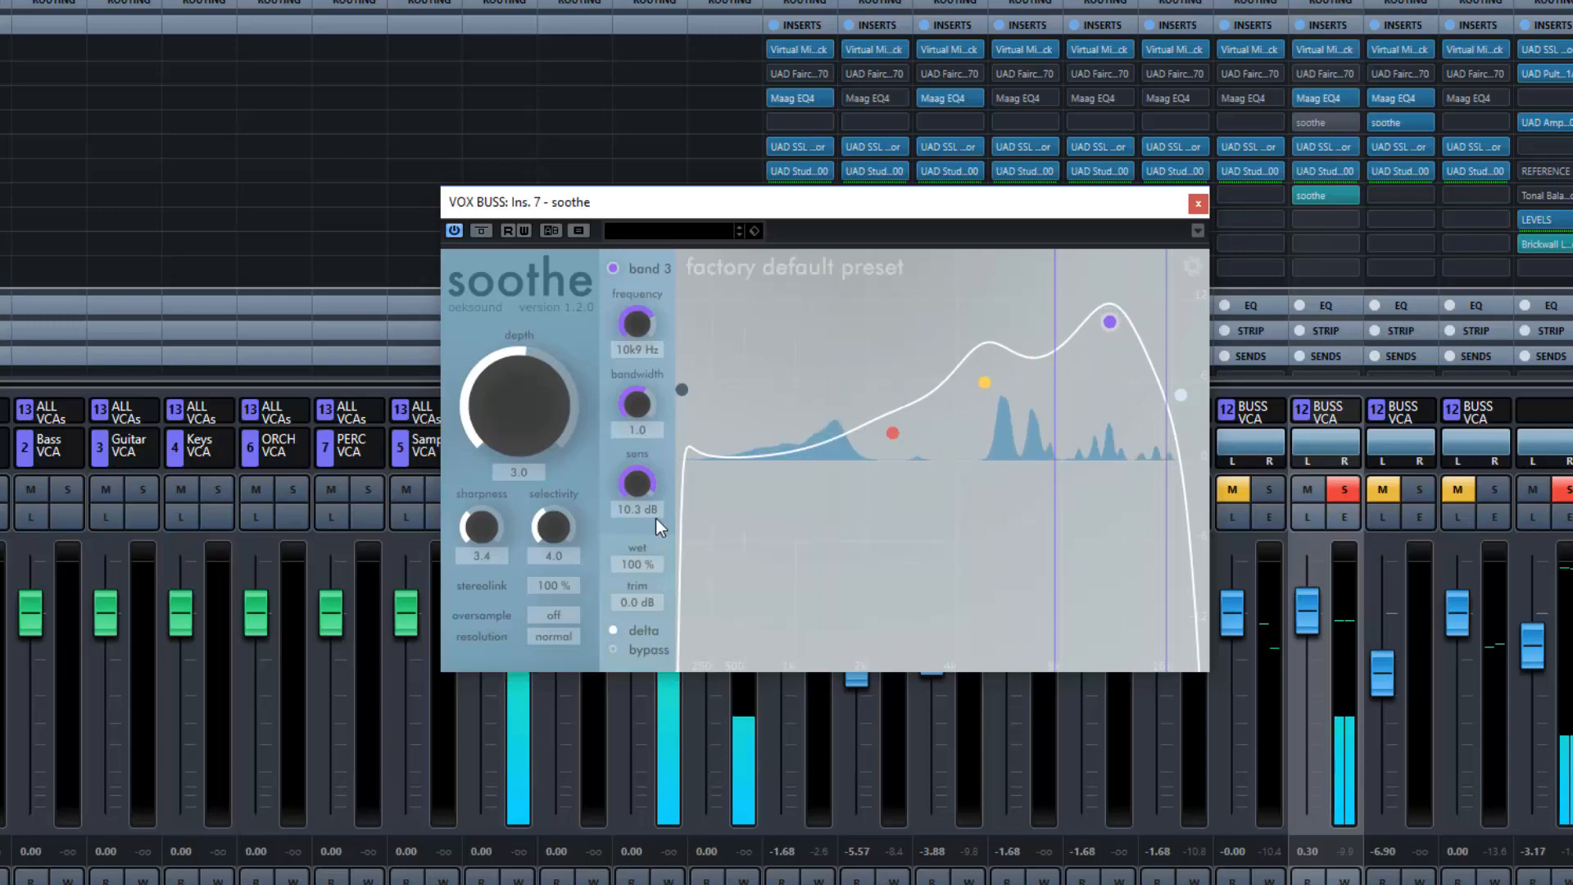
Step: Try sharpness 8.6 with depth 36.6, and settle at sharpness 3.9, depth 6.0 and selectivity 4.0
left_click_drag(495, 531, 499, 351)
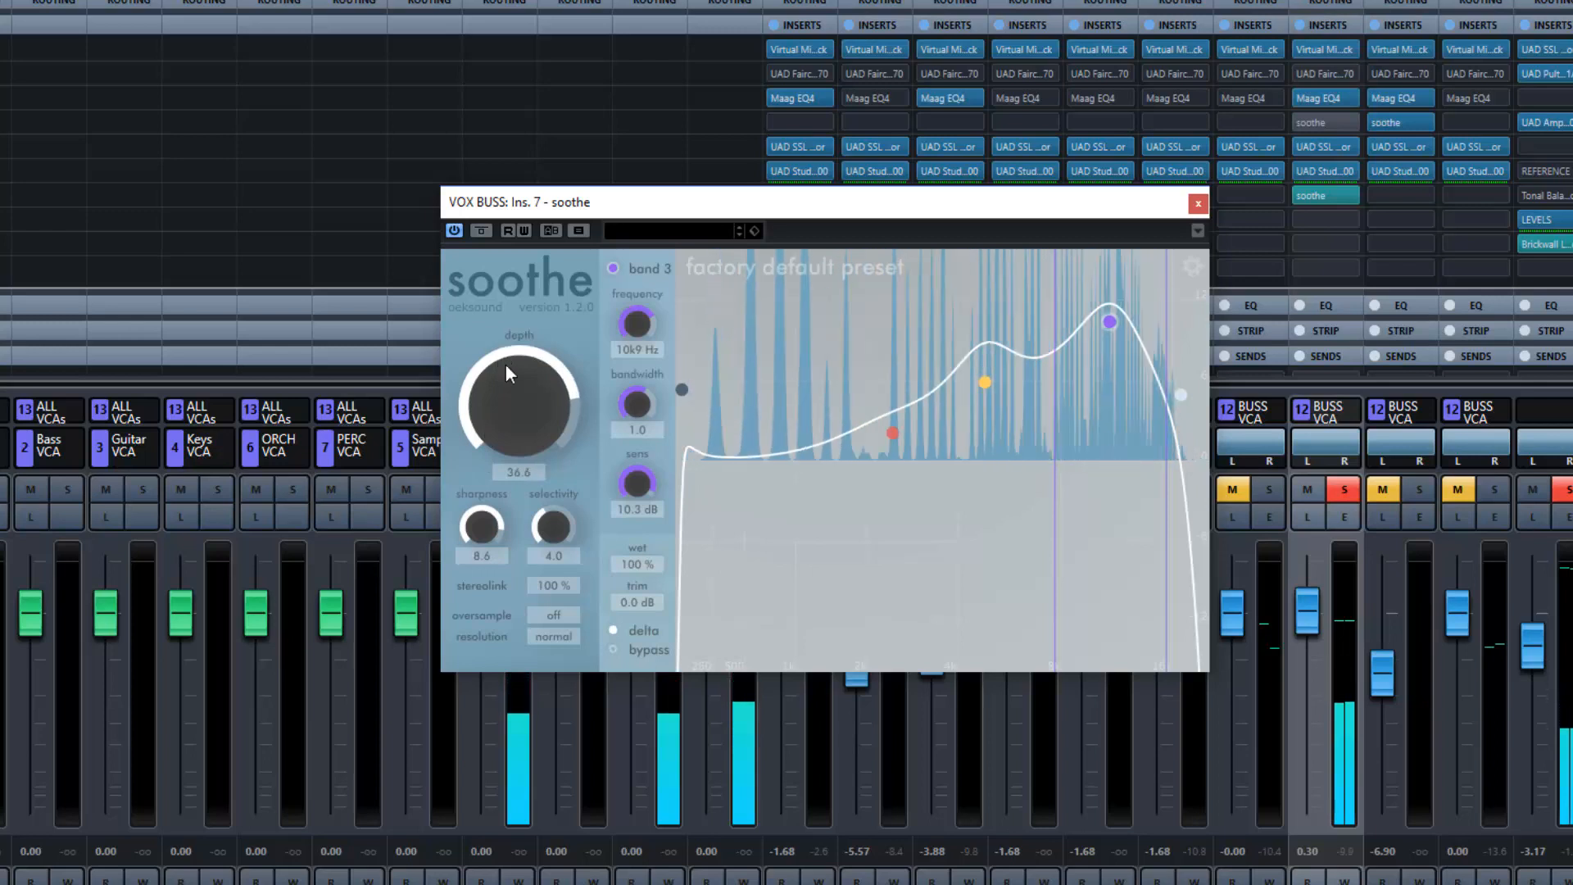
left_click_drag(484, 524, 484, 557)
left_click_drag(486, 590, 491, 616)
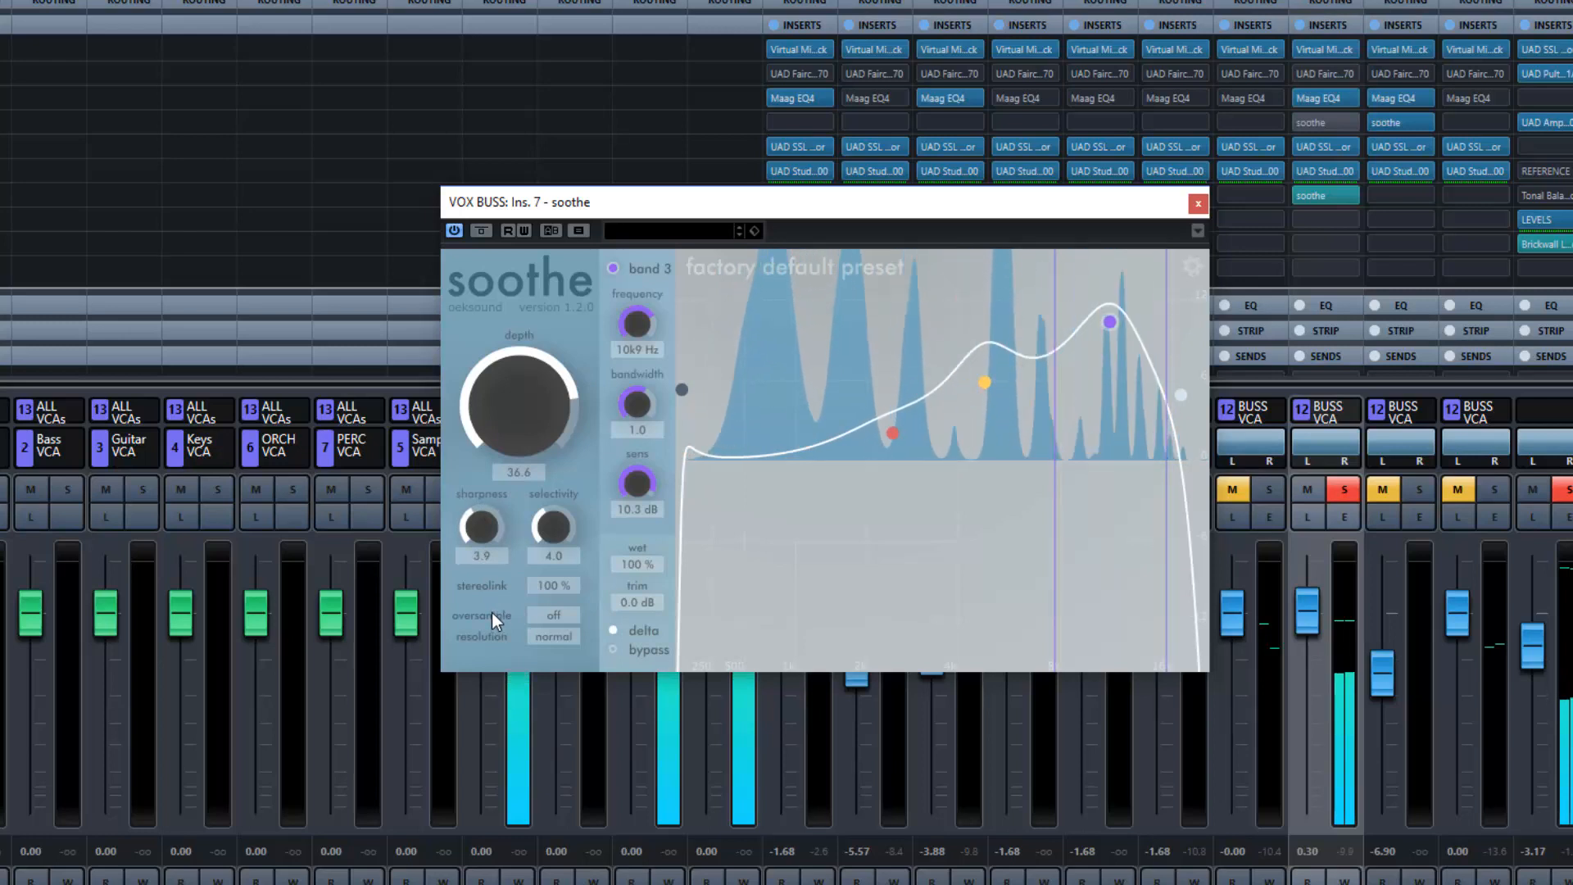
mouse_move(509, 400)
left_mouse_down()
mouse_move(510, 372)
mouse_move(499, 541)
mouse_move(534, 402)
left_mouse_up()
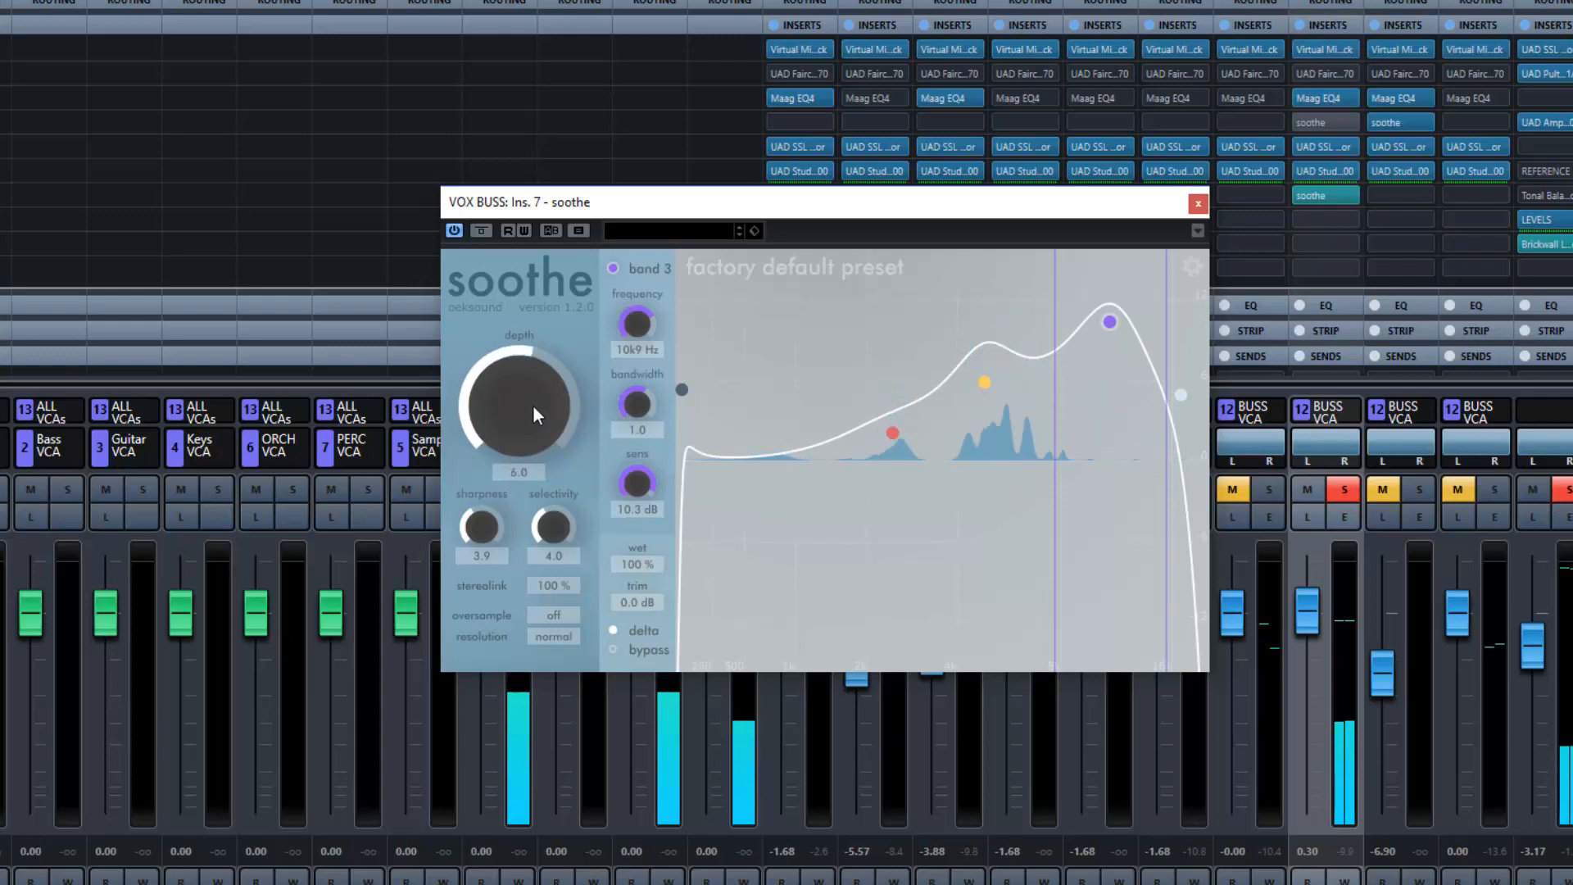
mouse_move(556, 534)
left_mouse_down()
mouse_move(537, 530)
mouse_move(533, 591)
mouse_move(533, 513)
left_mouse_up()
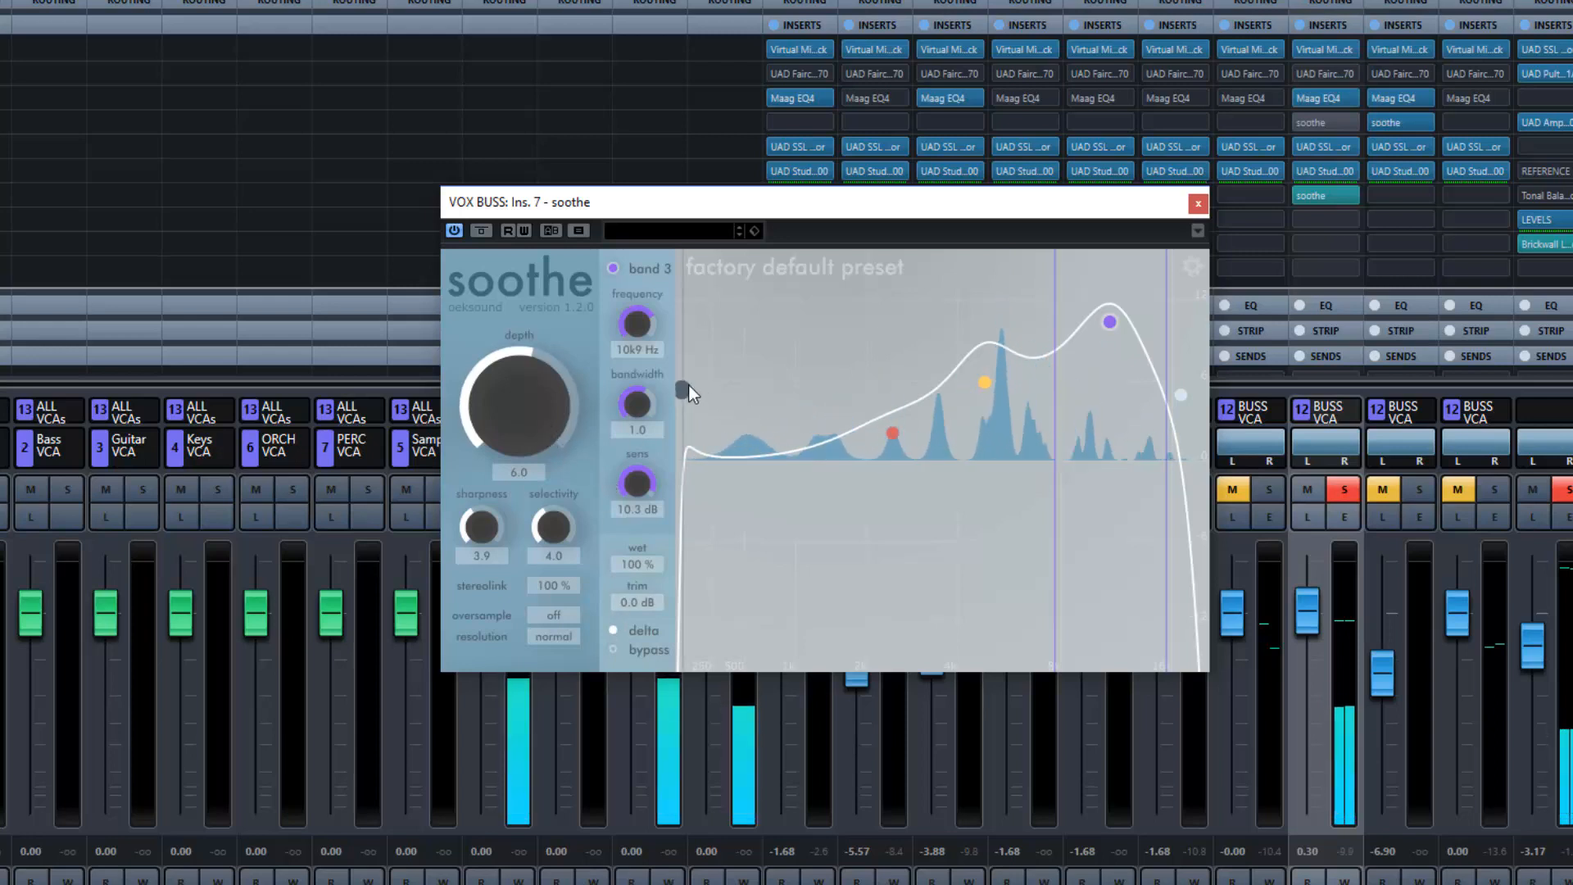
Step: Sweep the low cut up to 2k0 Hz and back to 20 Hz, and lower the high cut to 1k3 Hz
left_click_drag(683, 390, 879, 424)
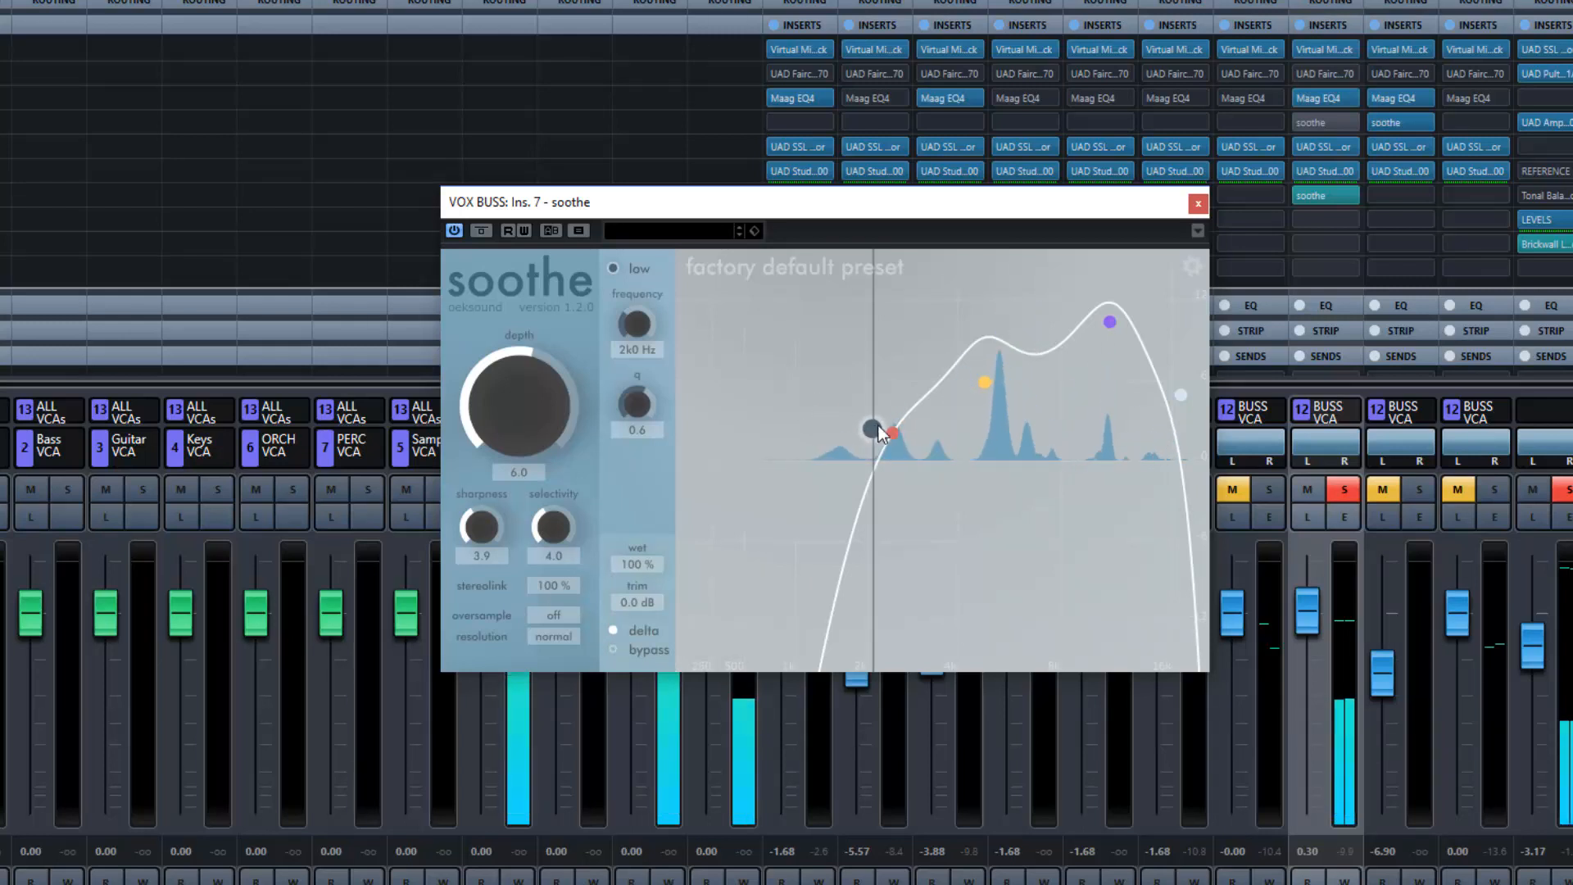
left_click_drag(878, 426, 675, 402)
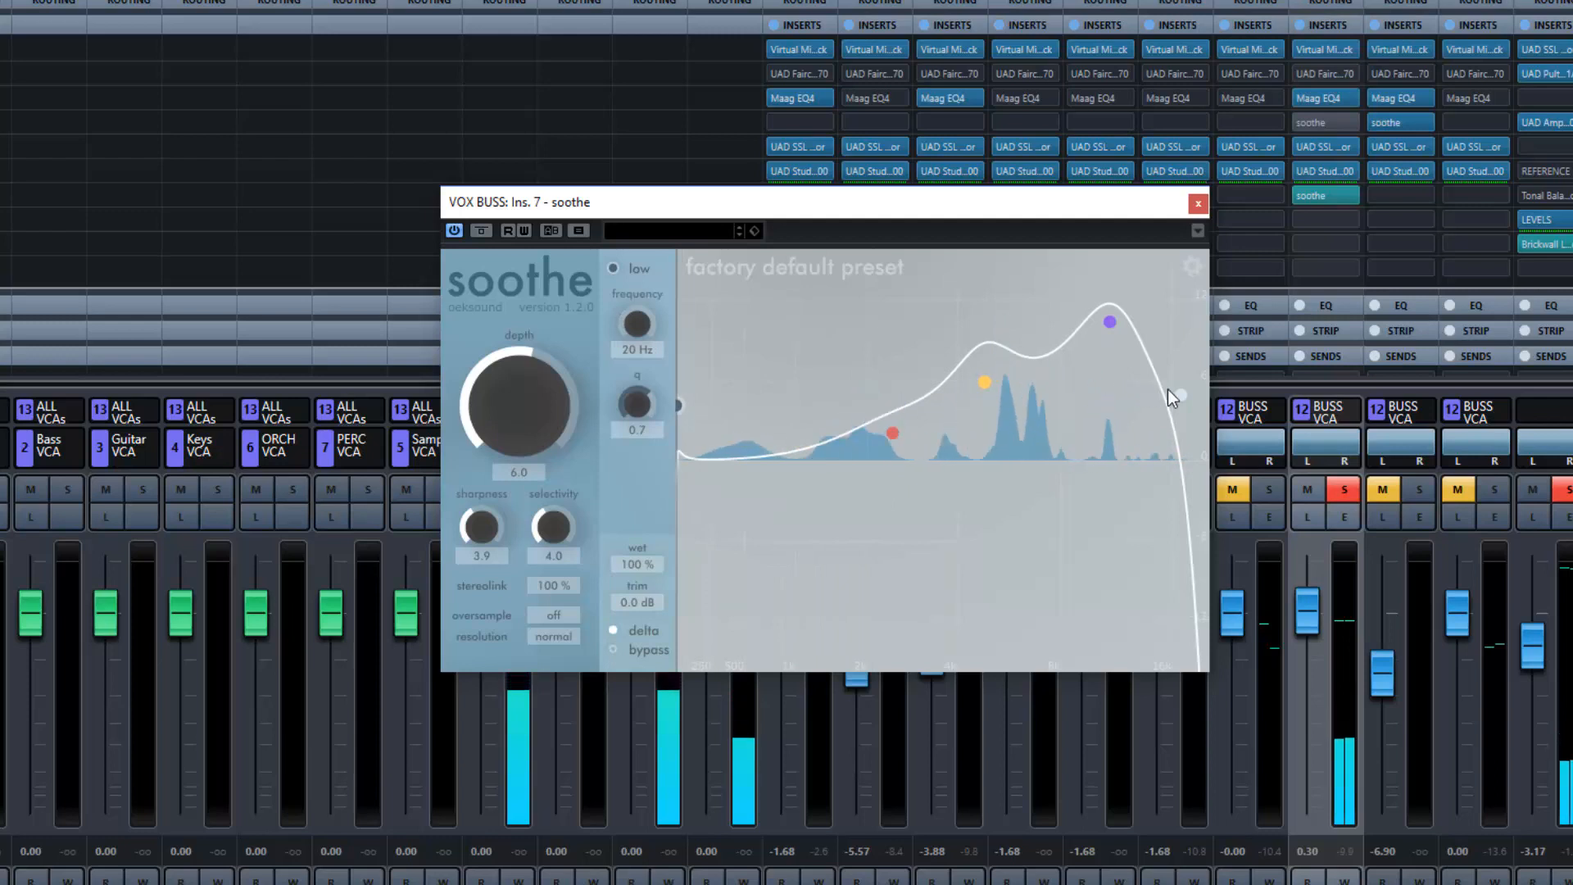
left_click_drag(1169, 391, 823, 405)
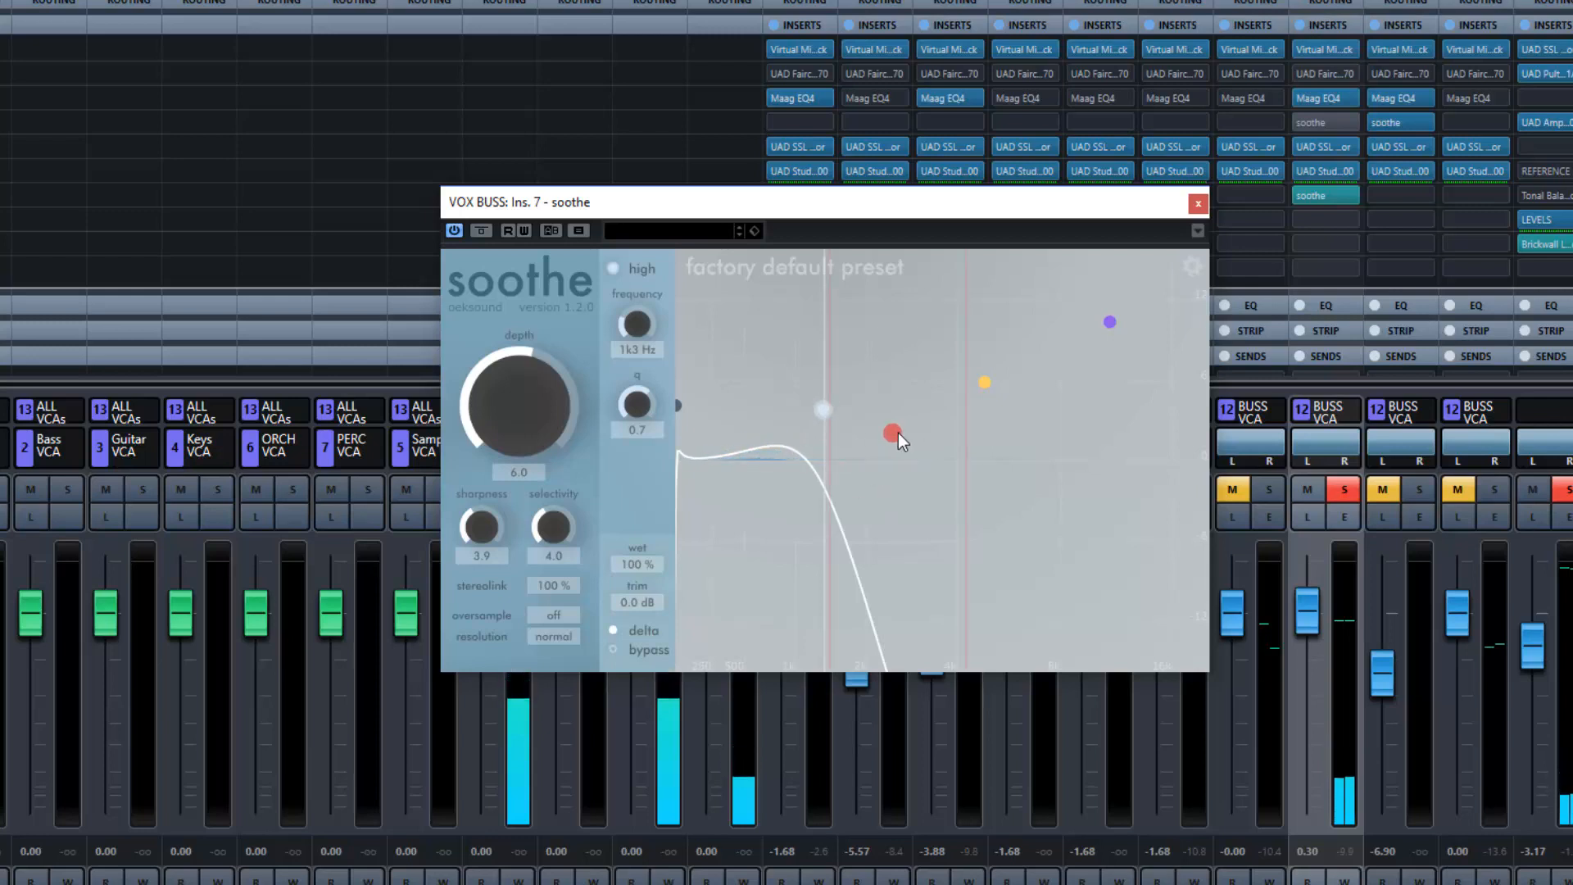
Step: Move band 1 to about 206 Hz at 6.8 dB and place band 2 close beside it in the low range
left_click_drag(898, 432, 704, 369)
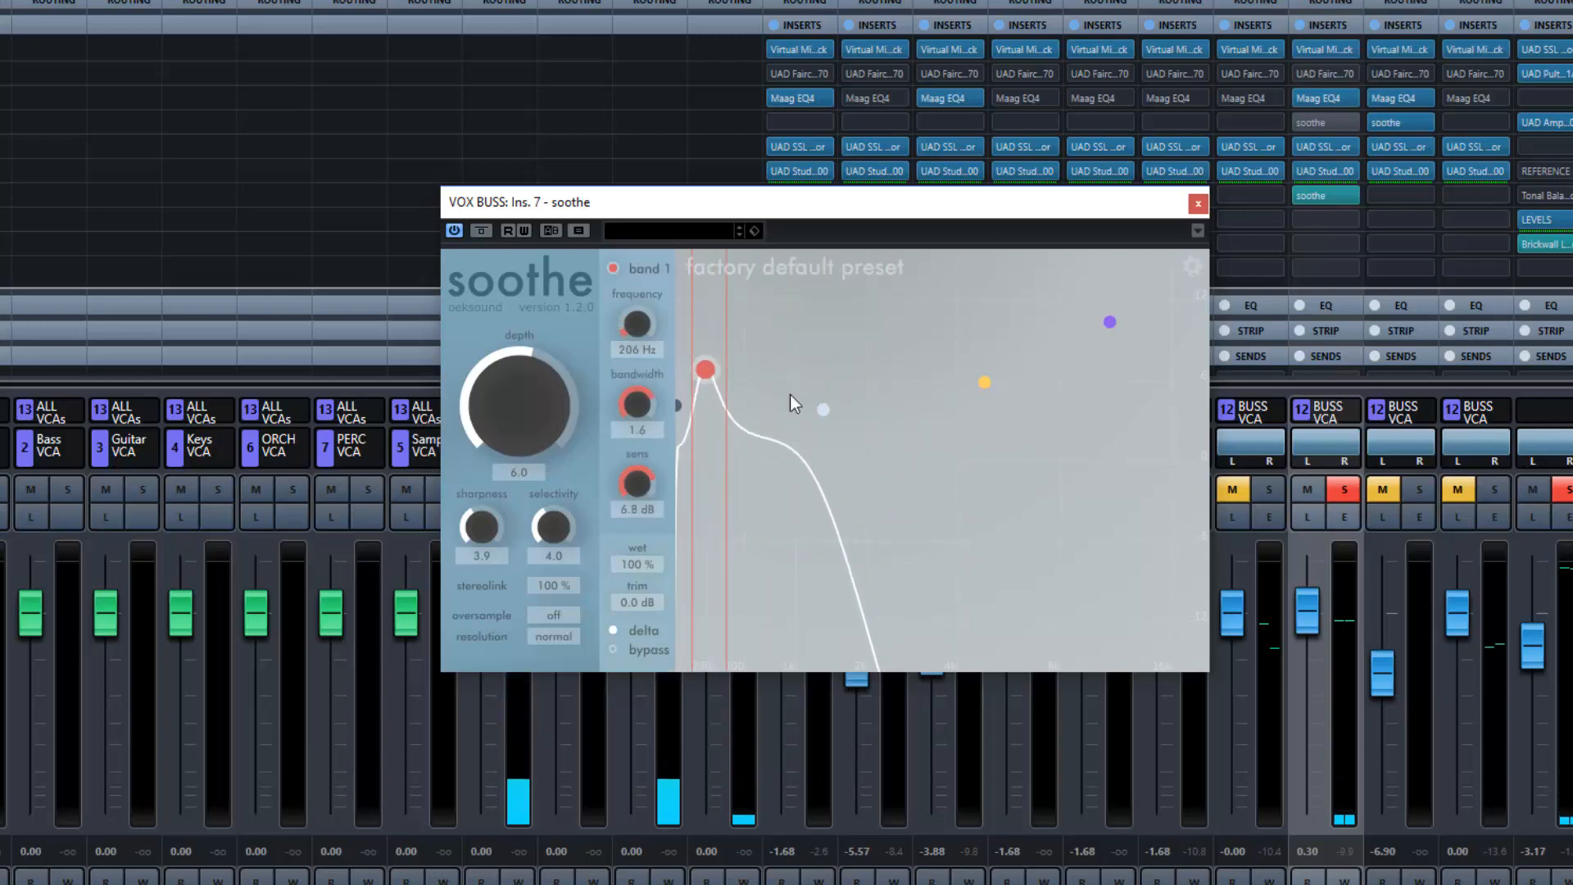
left_click_drag(985, 383, 714, 358)
left_click(824, 408)
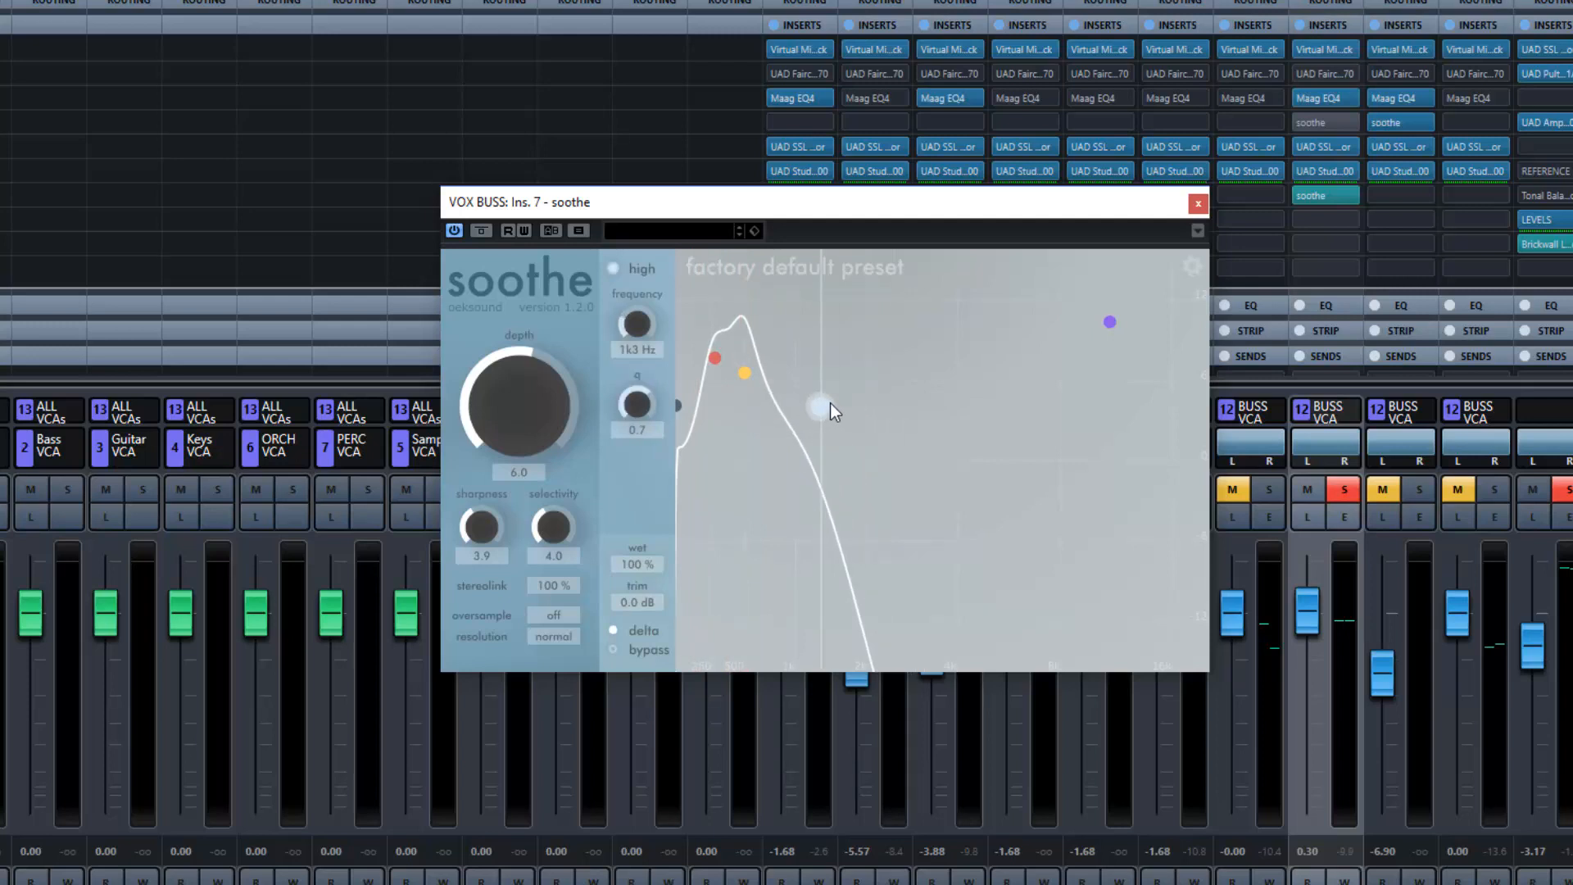
Step: Play the vocal and compare the low-range curve's delta signal with the processed and bypassed sound
key("space")
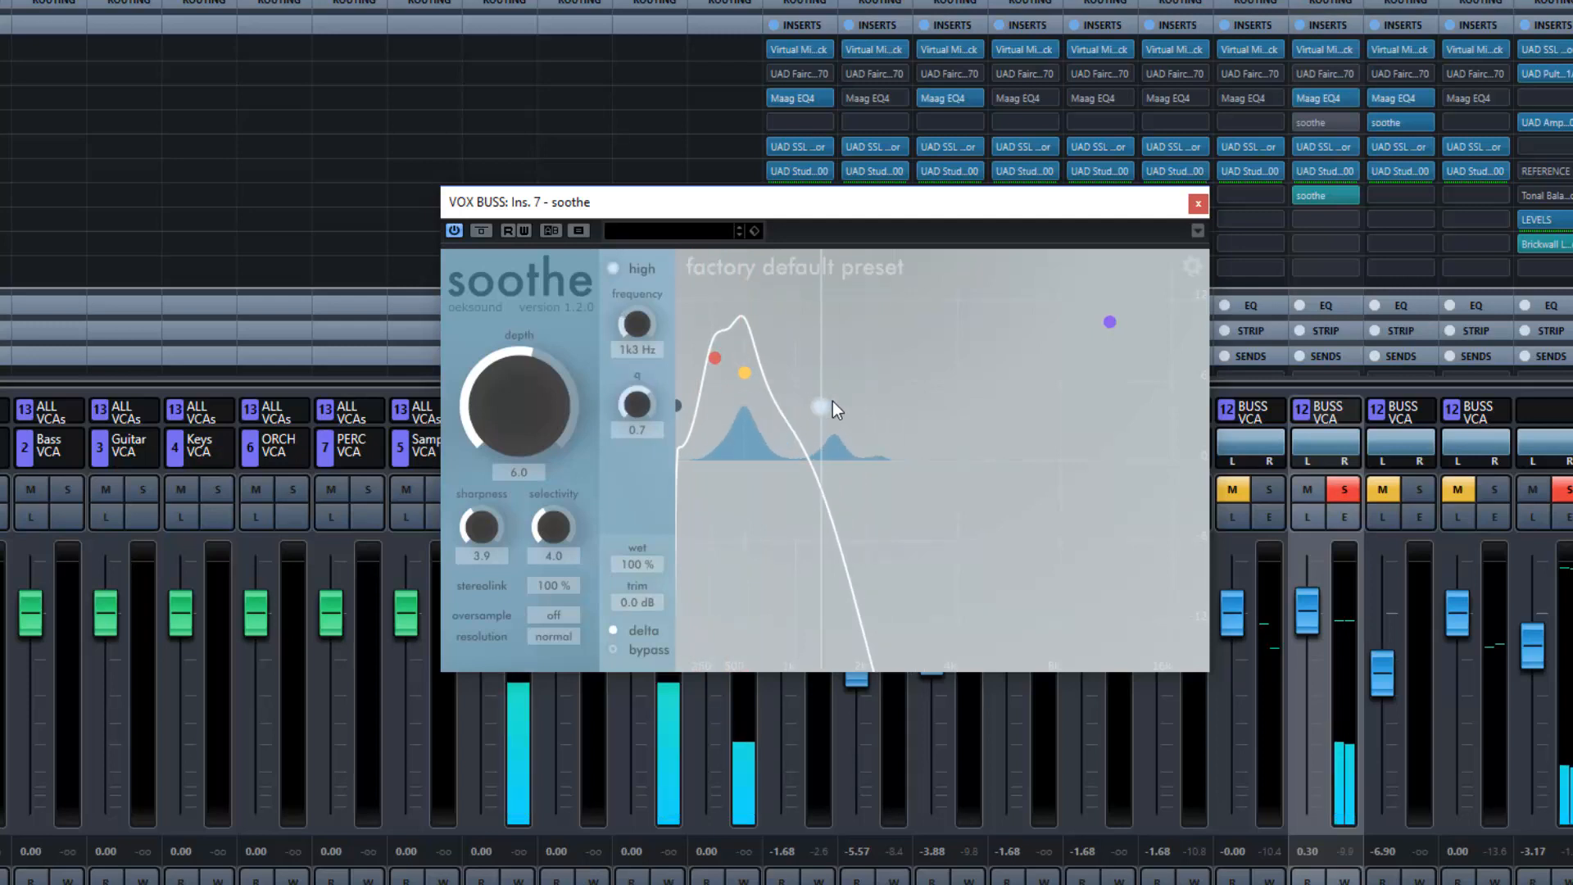
left_click(611, 632)
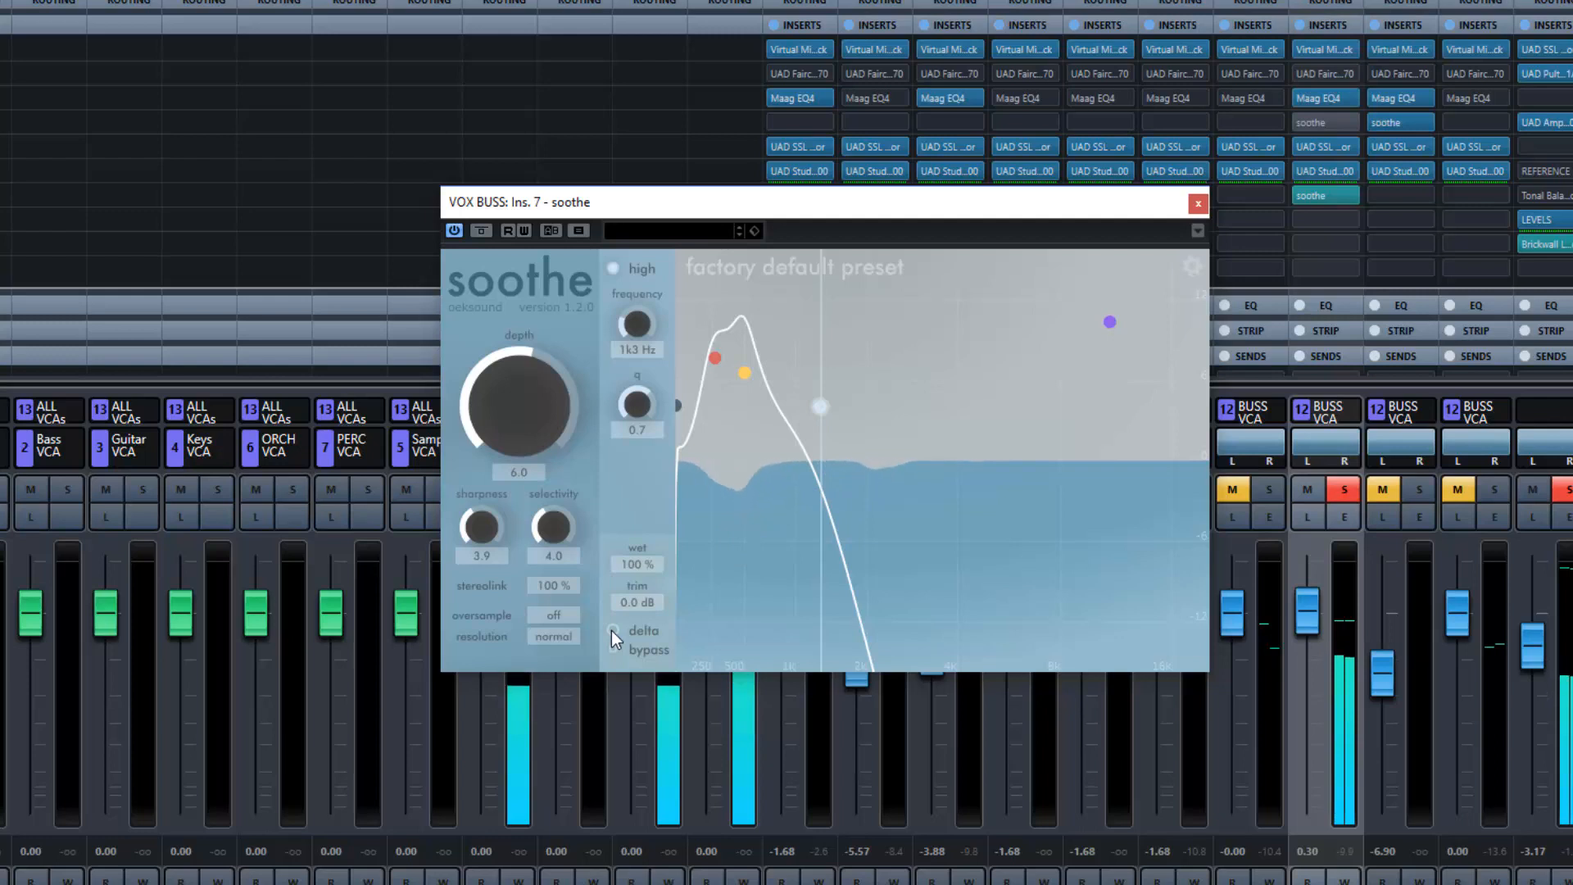
left_click(611, 648)
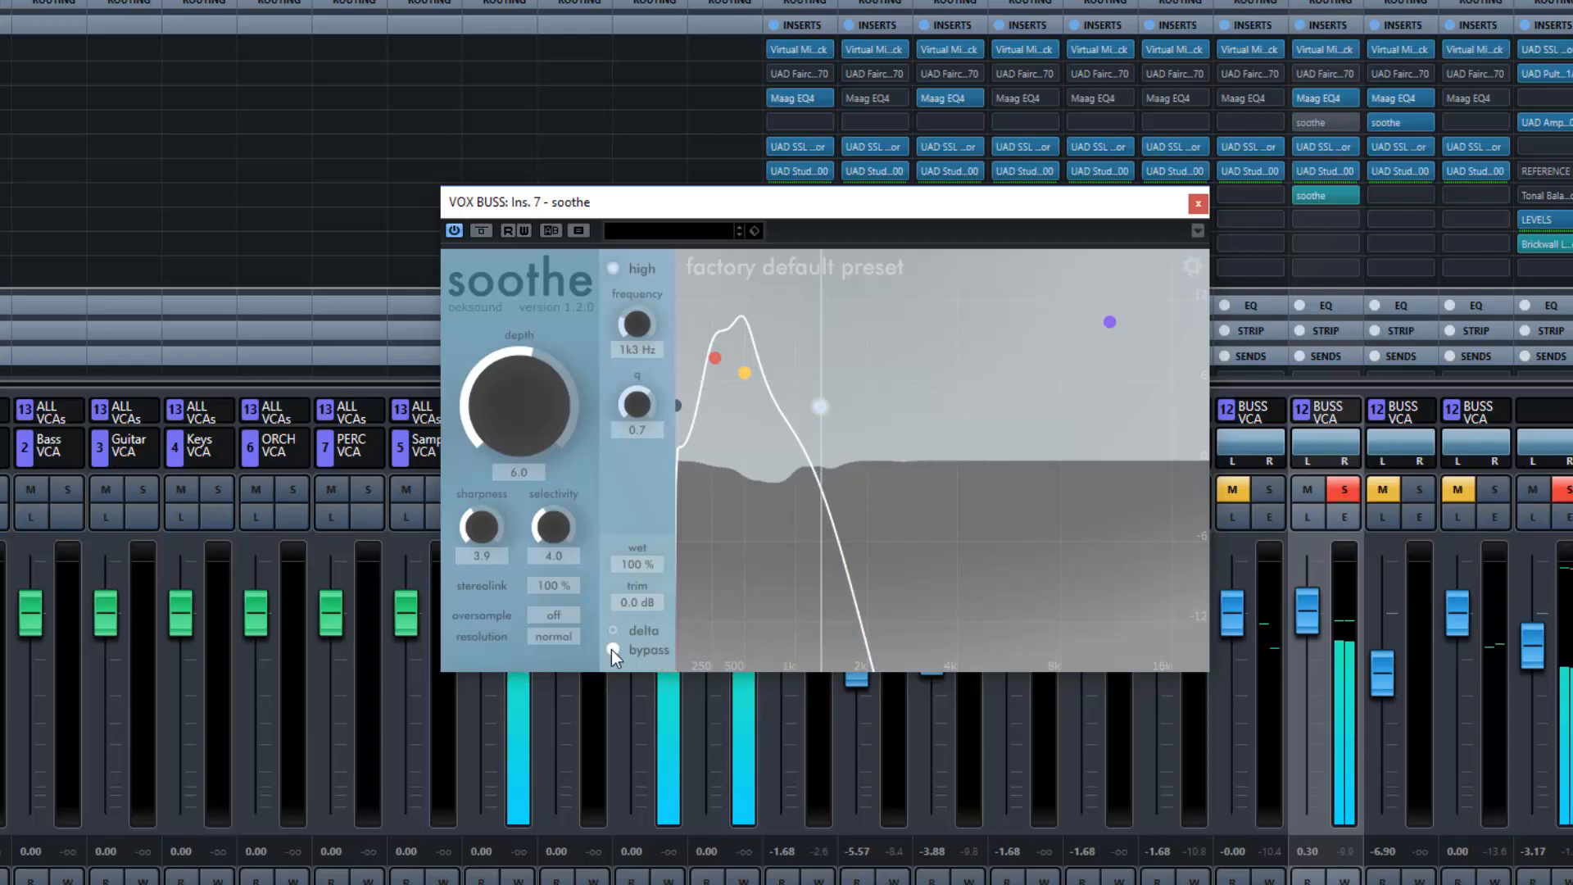
left_click(611, 651)
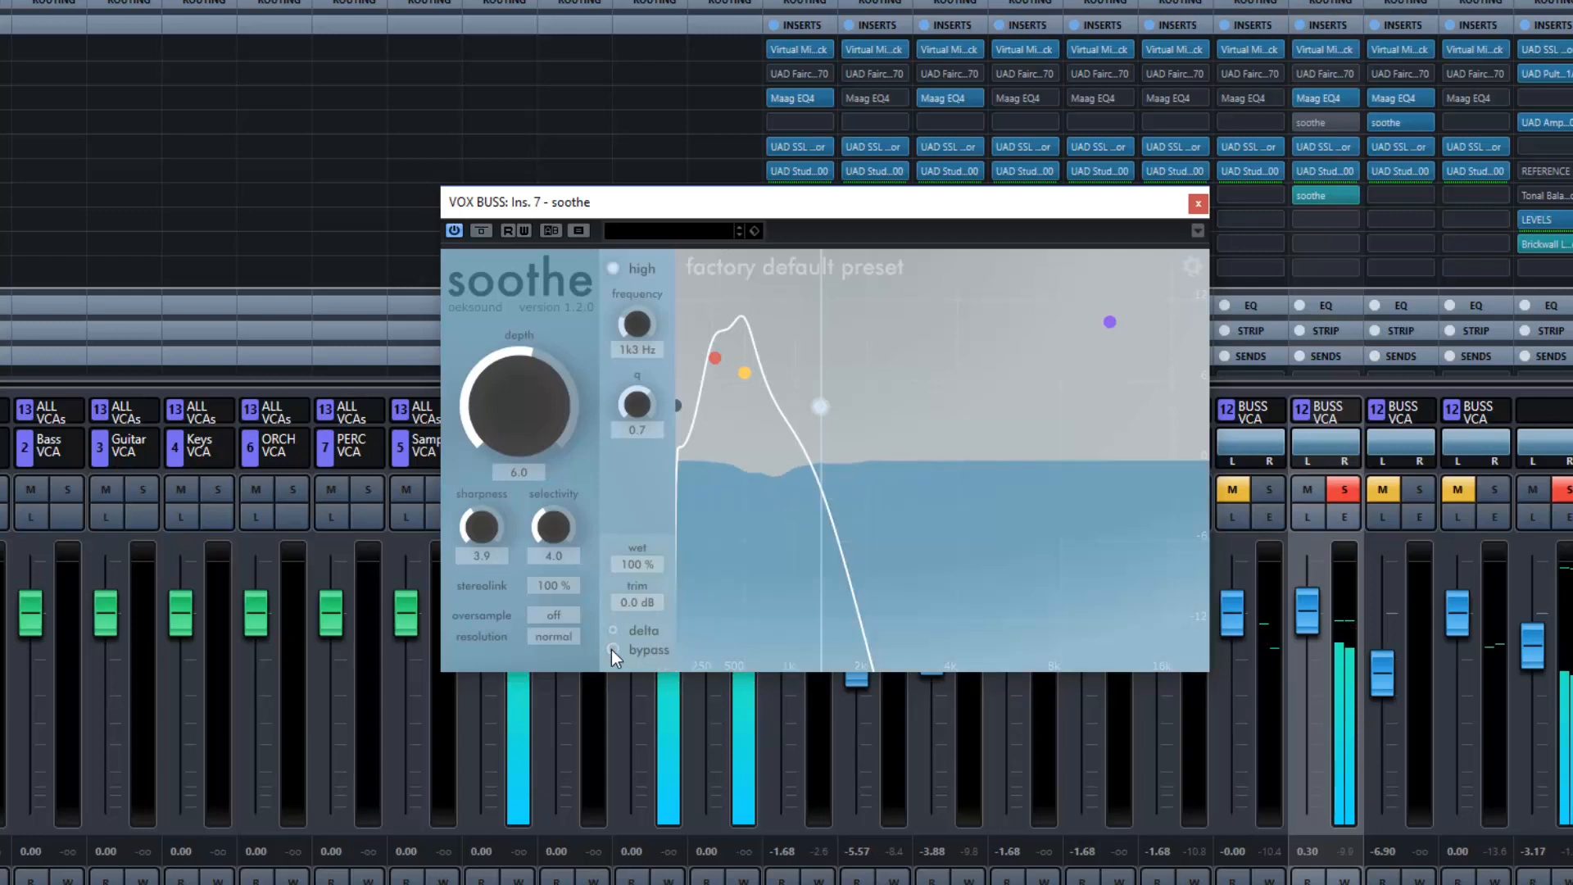
left_click(616, 632)
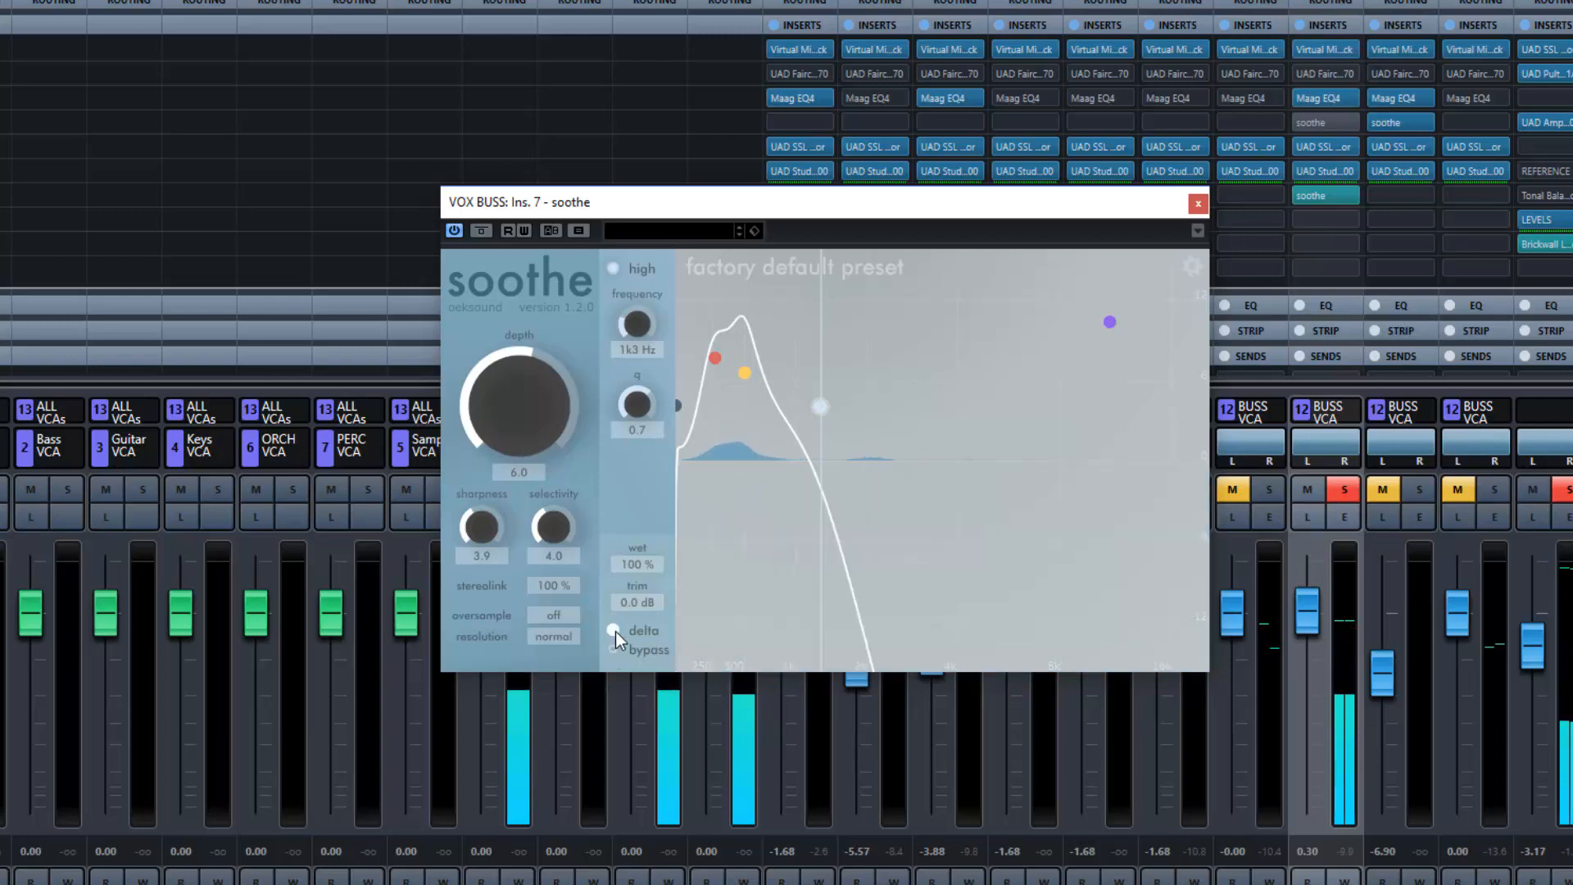
Step: Try a depth of 31.2 in delta mode, turn delta off and reduce the depth to 0.6
left_click_drag(524, 422, 523, 357)
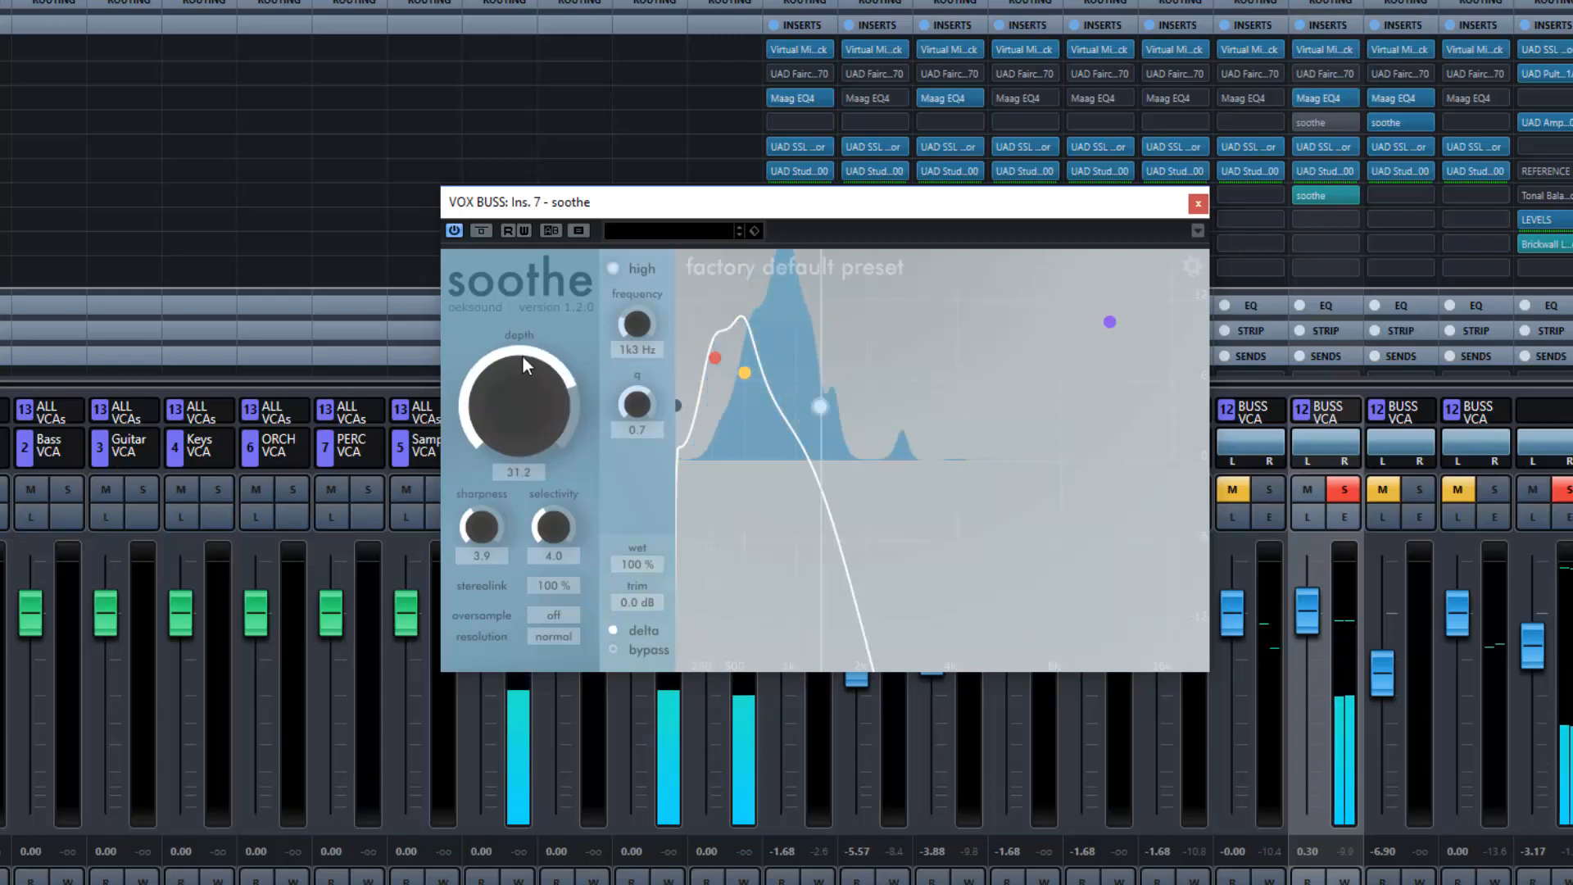
left_click(613, 628)
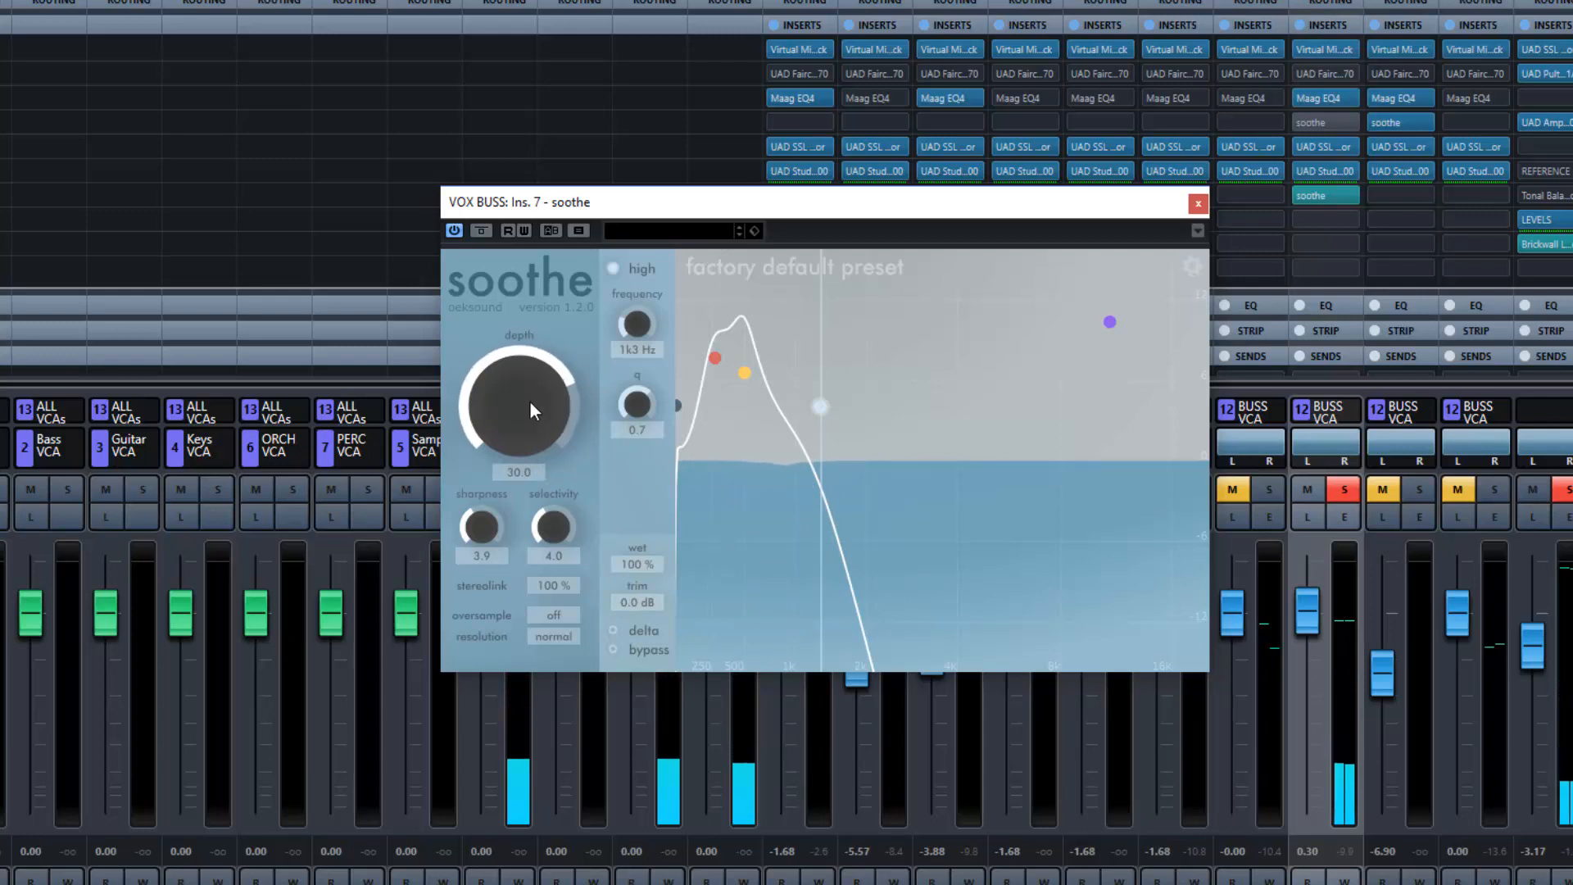
left_click_drag(530, 401, 529, 454)
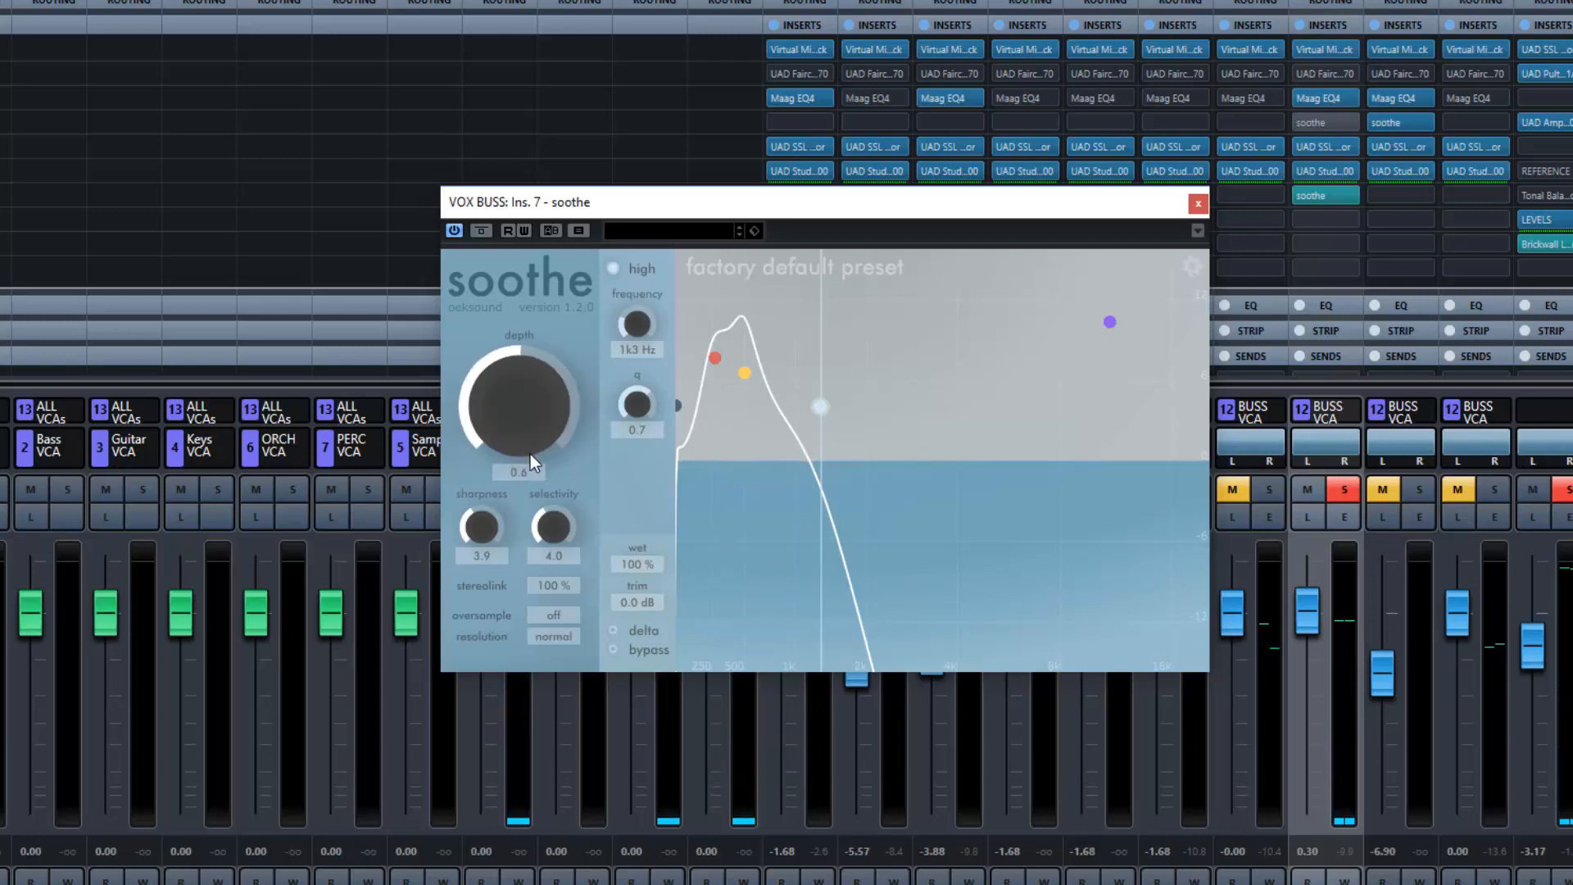
Step: Reload the factory default preset to reset all soothe settings
left_click(784, 269)
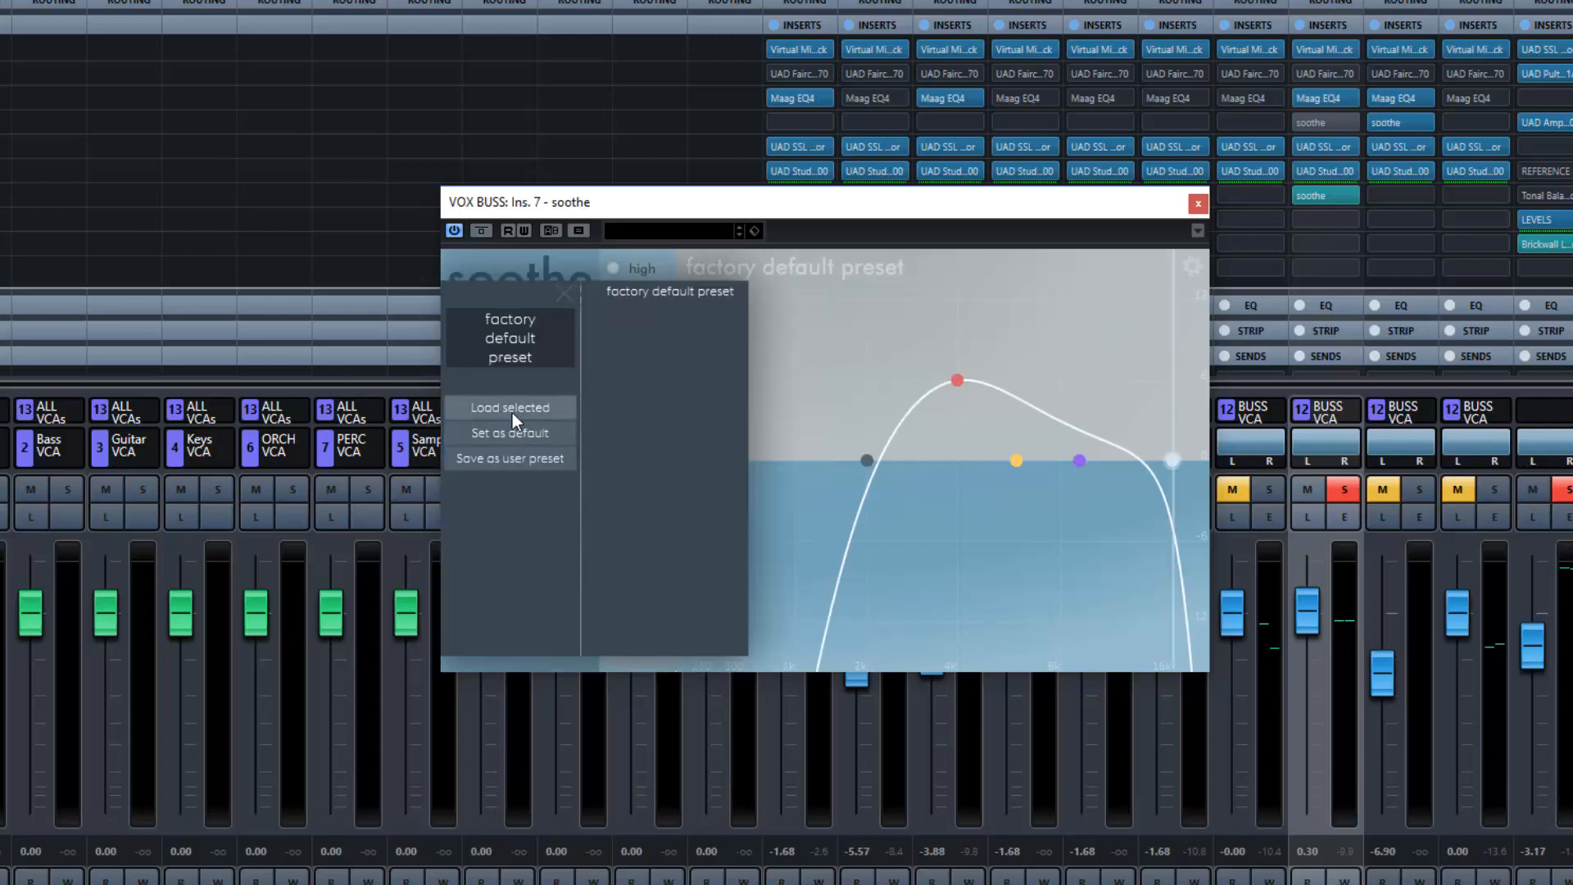
left_click(662, 292)
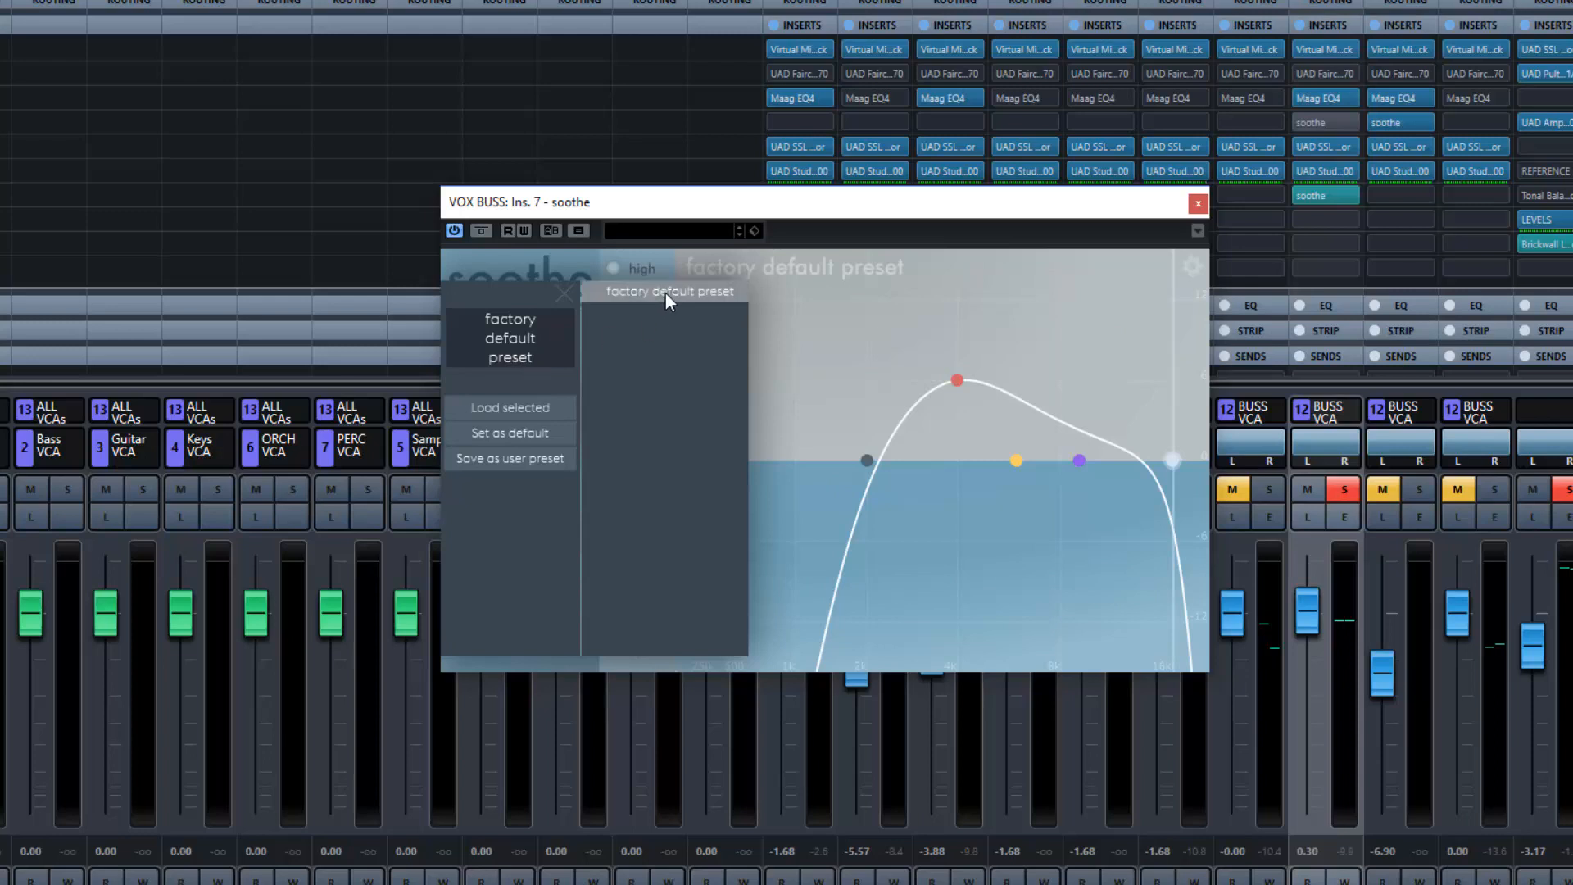
double_click(666, 294)
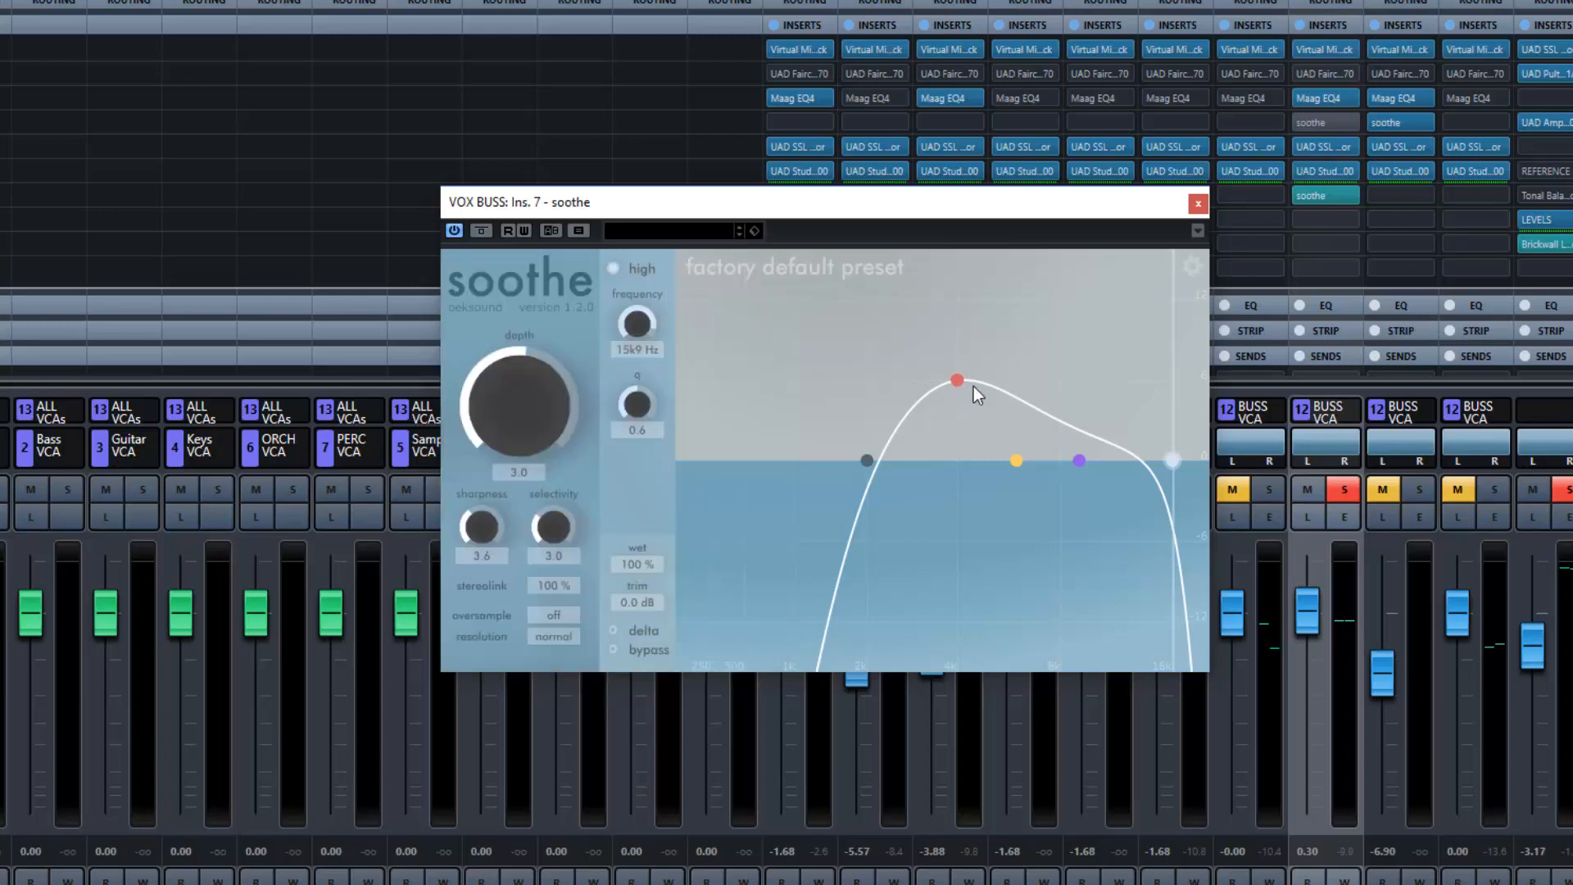
Step: Play the vocal through the default preset and compare its delta signal, processed sound and bypassed sound
key("space")
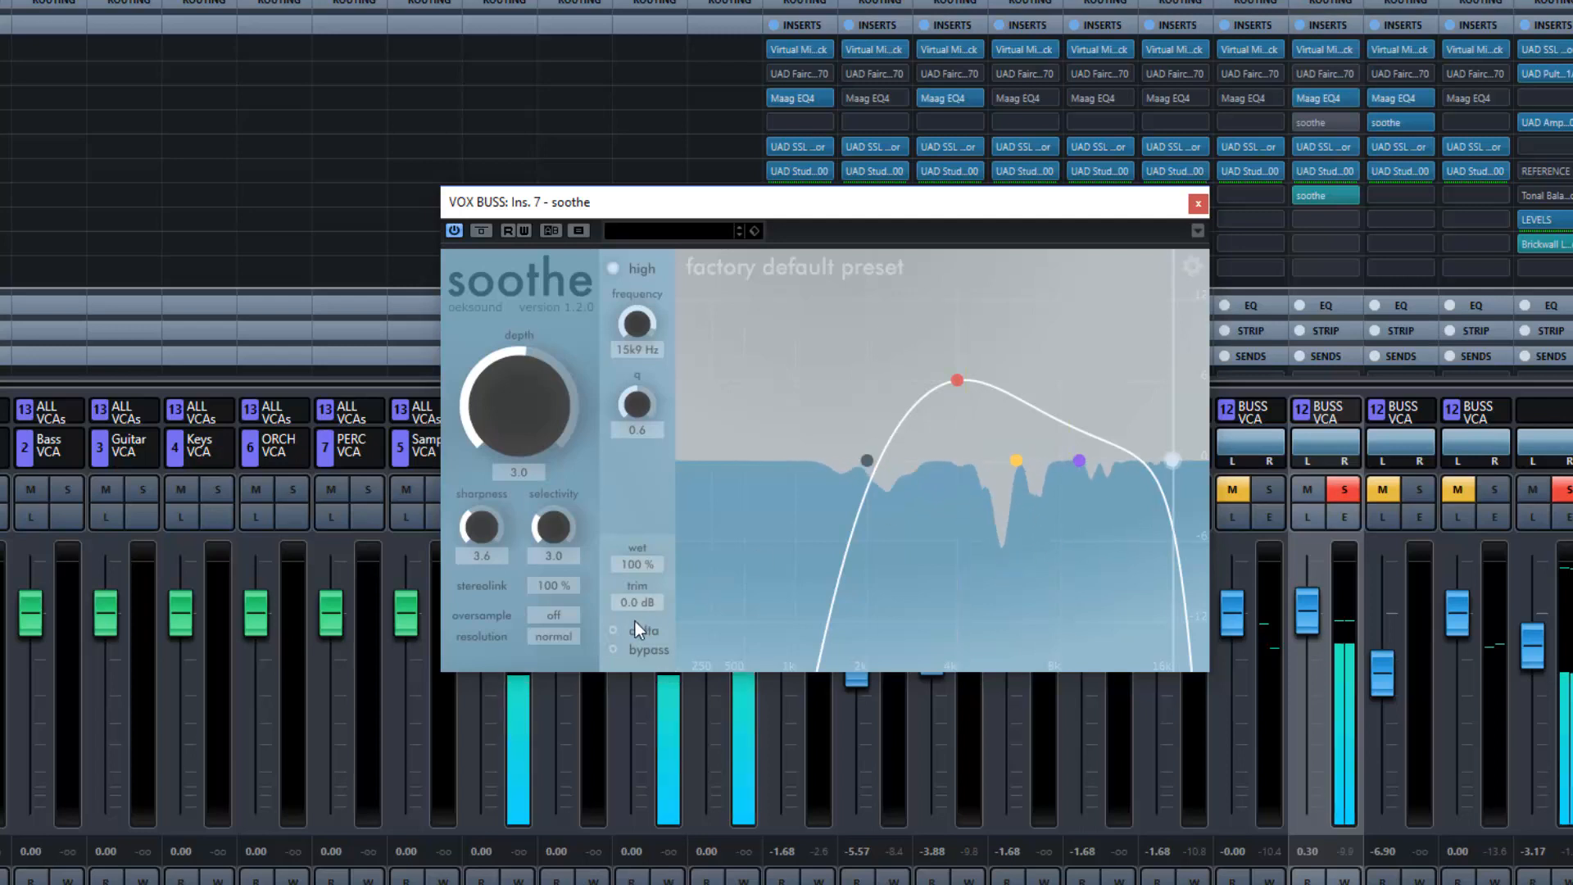
left_click(613, 630)
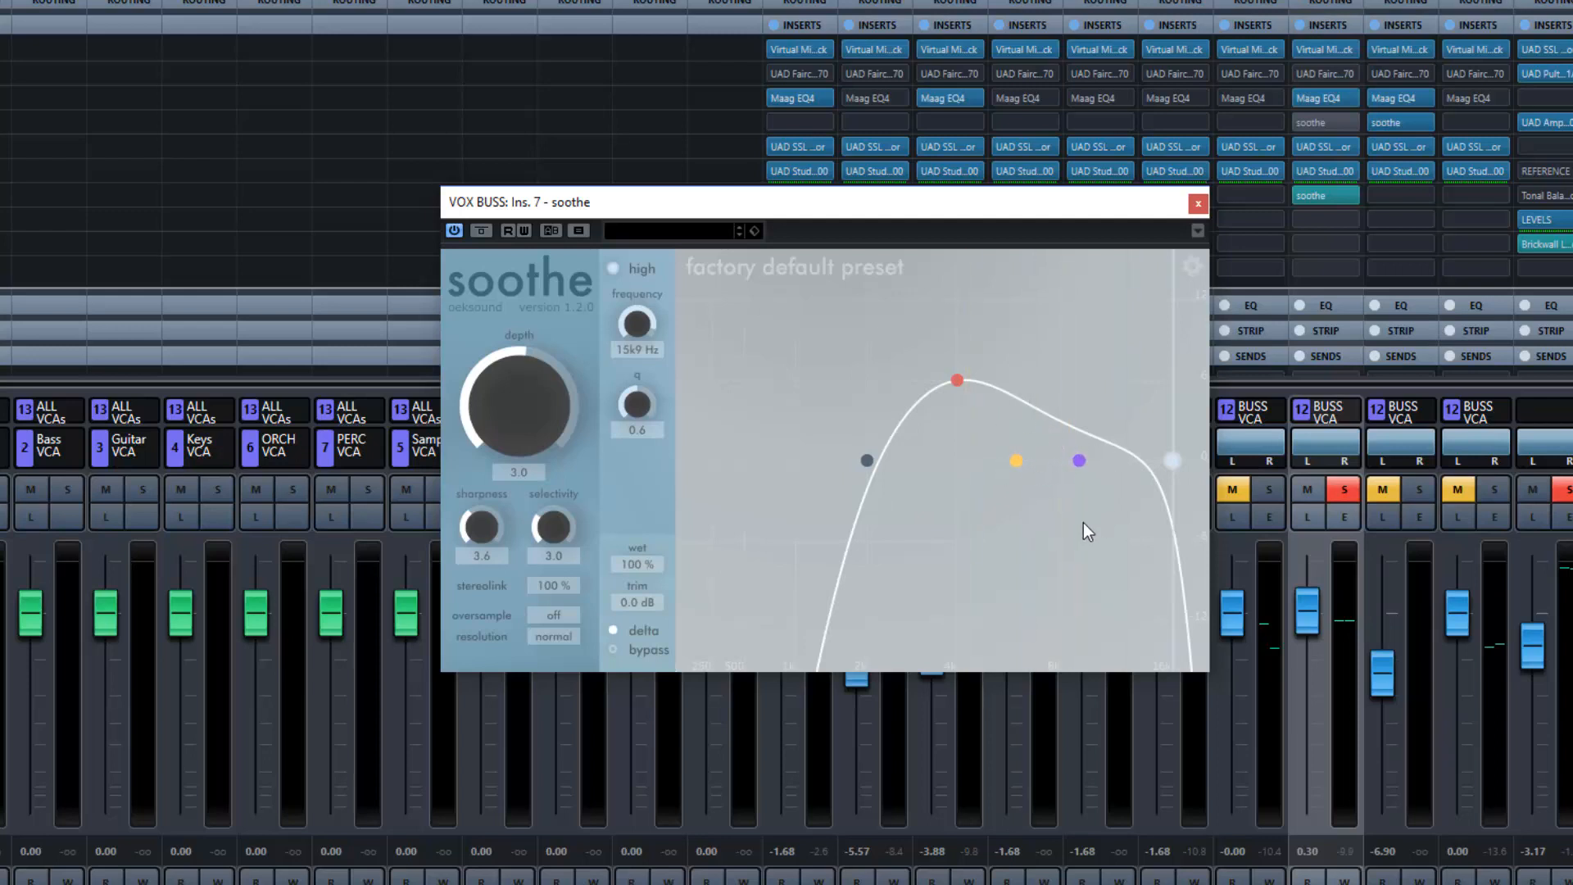
key("space")
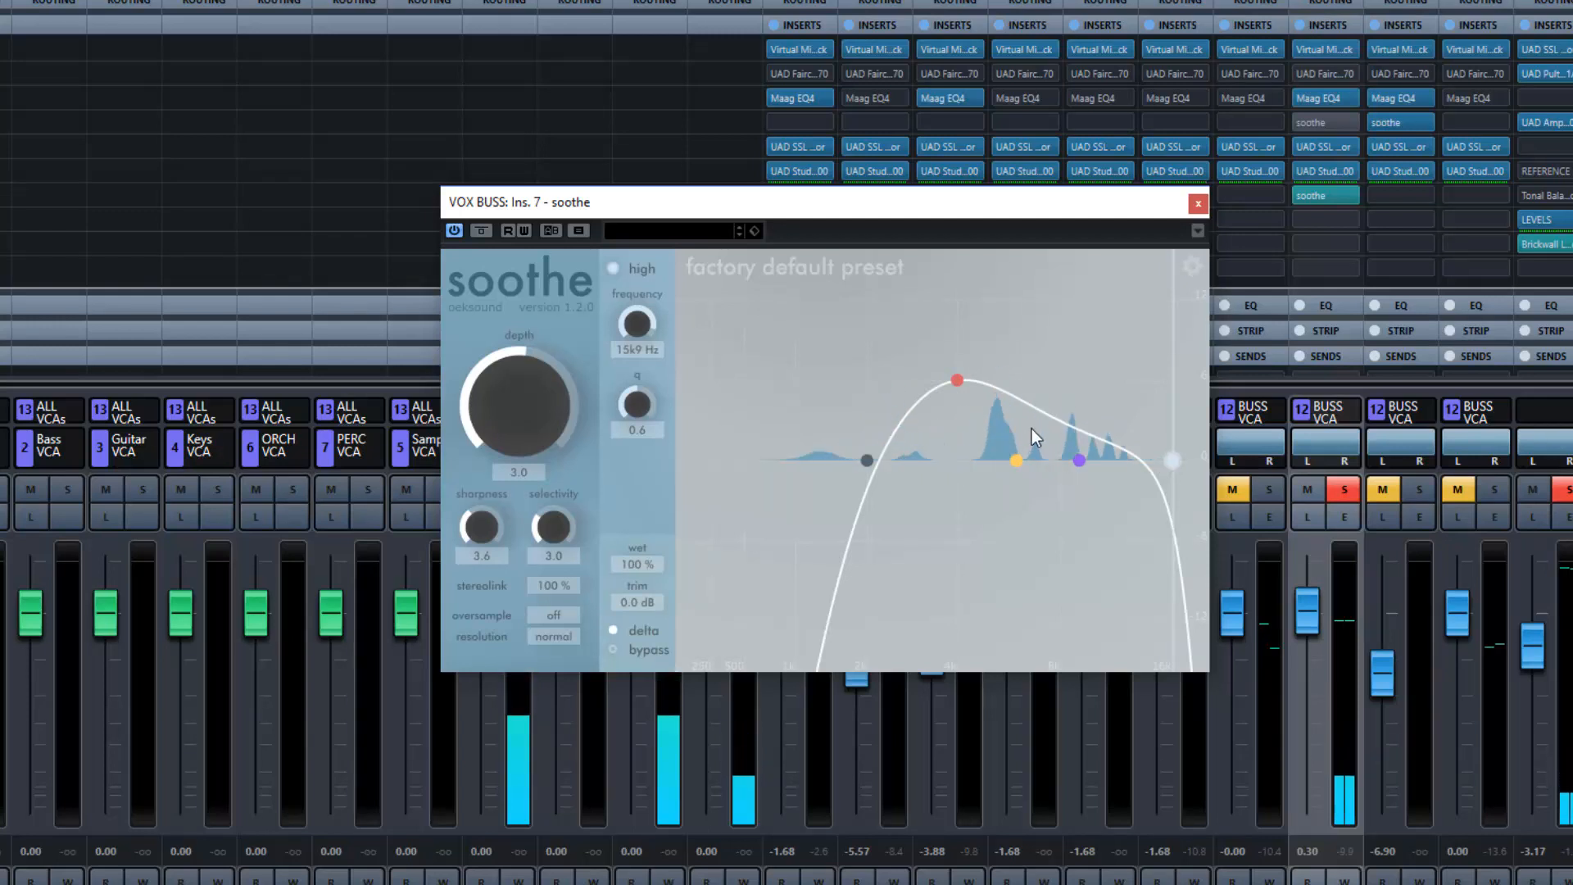
left_click(613, 629)
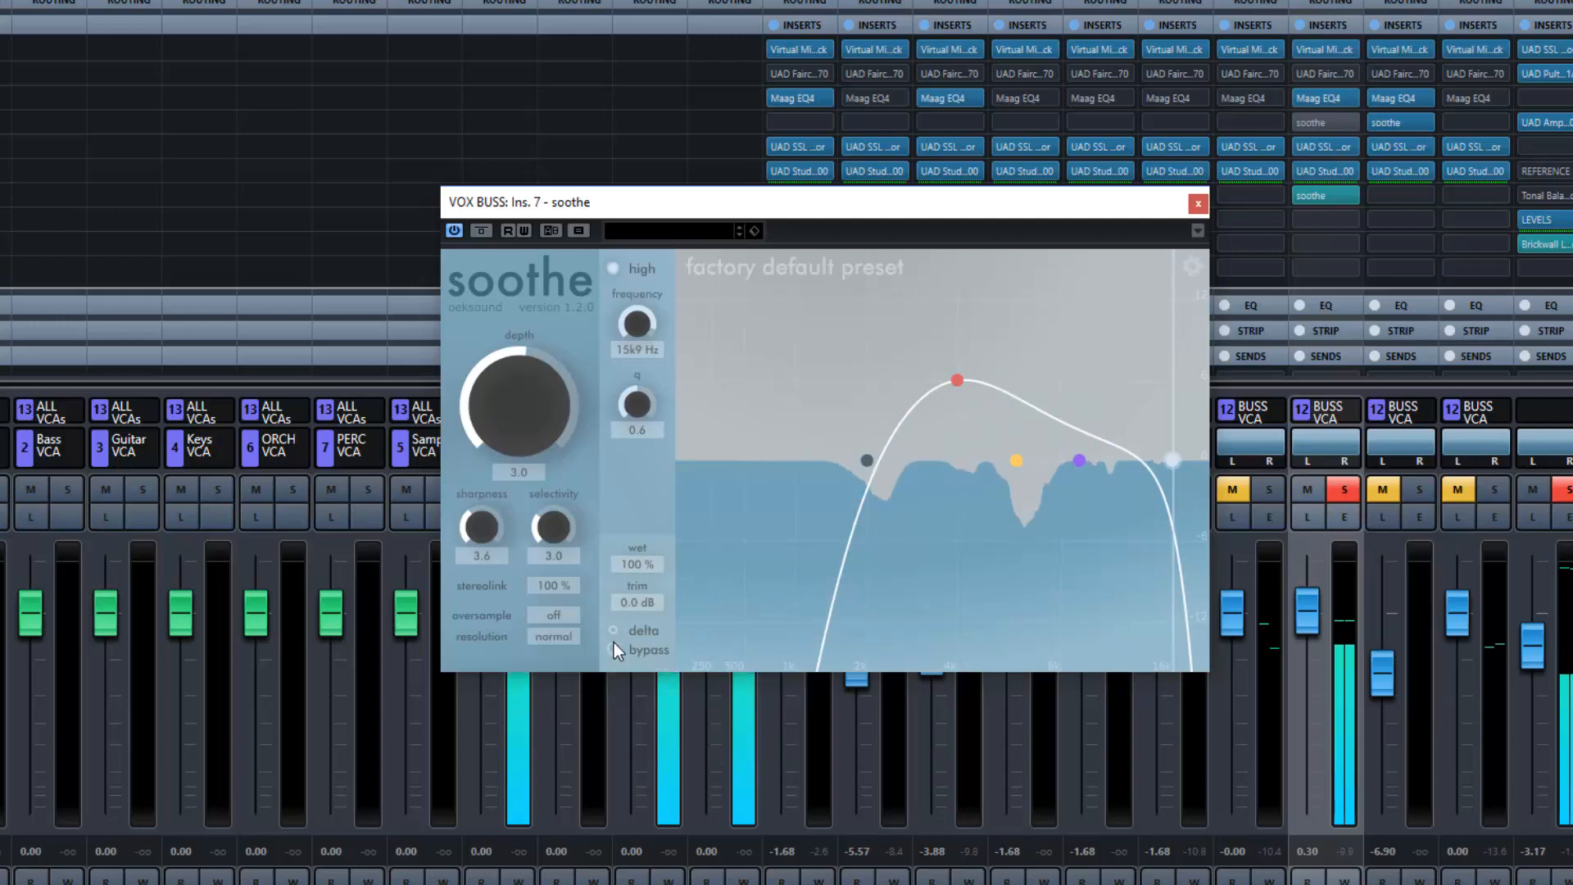
left_click(613, 650)
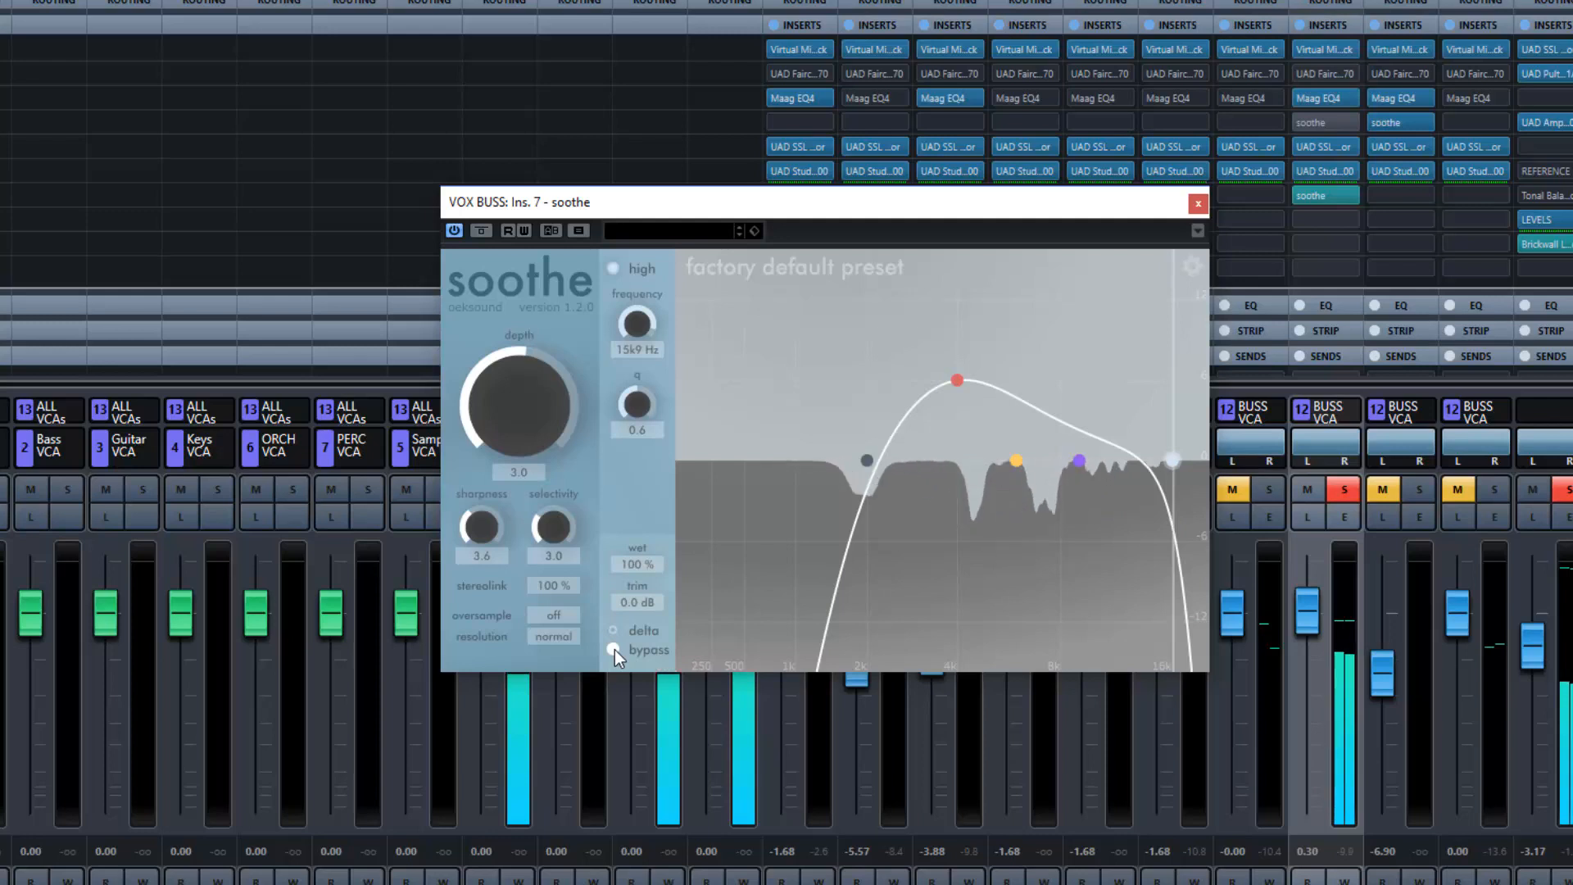
left_click(615, 650)
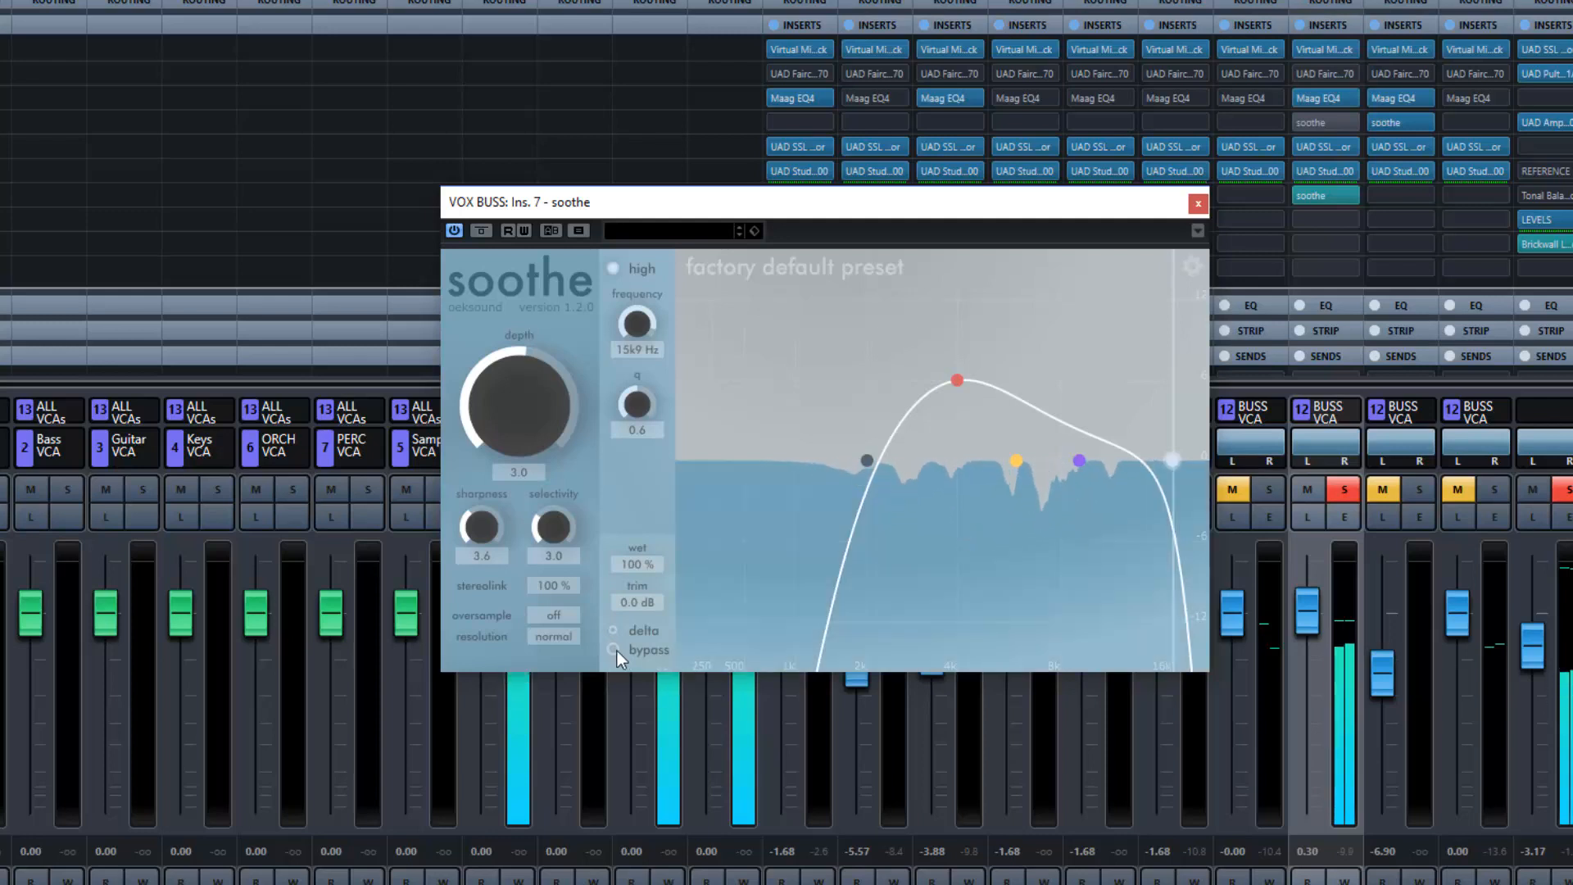
Step: Close and deactivate the soothe in VOX BUSS insert 7, and activate and open the soothe in insert 4
left_click(1198, 203)
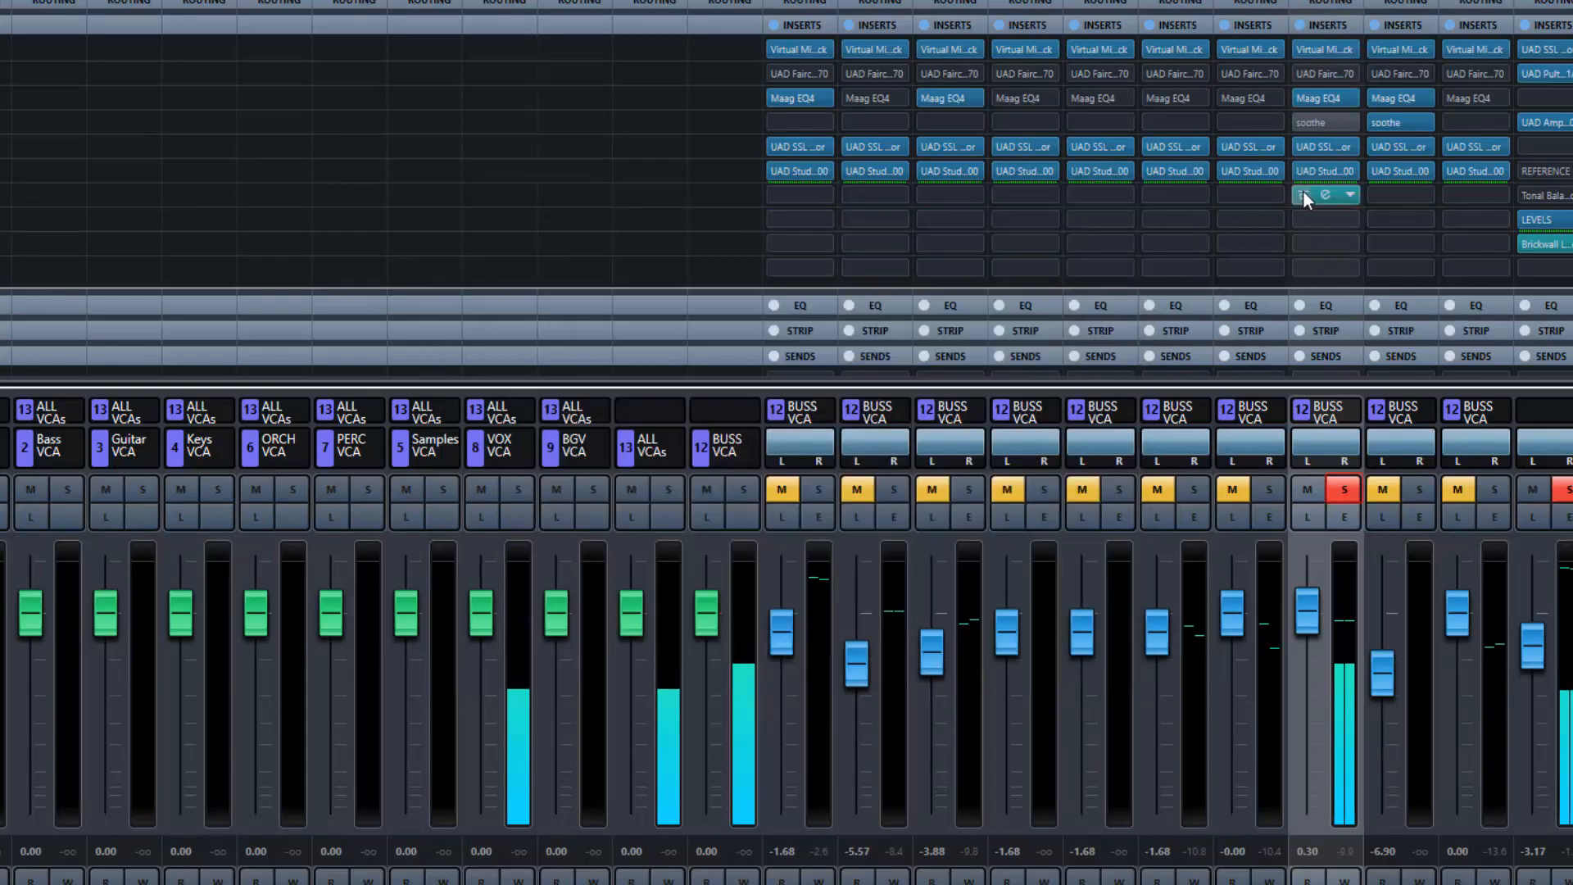
left_click(1301, 195)
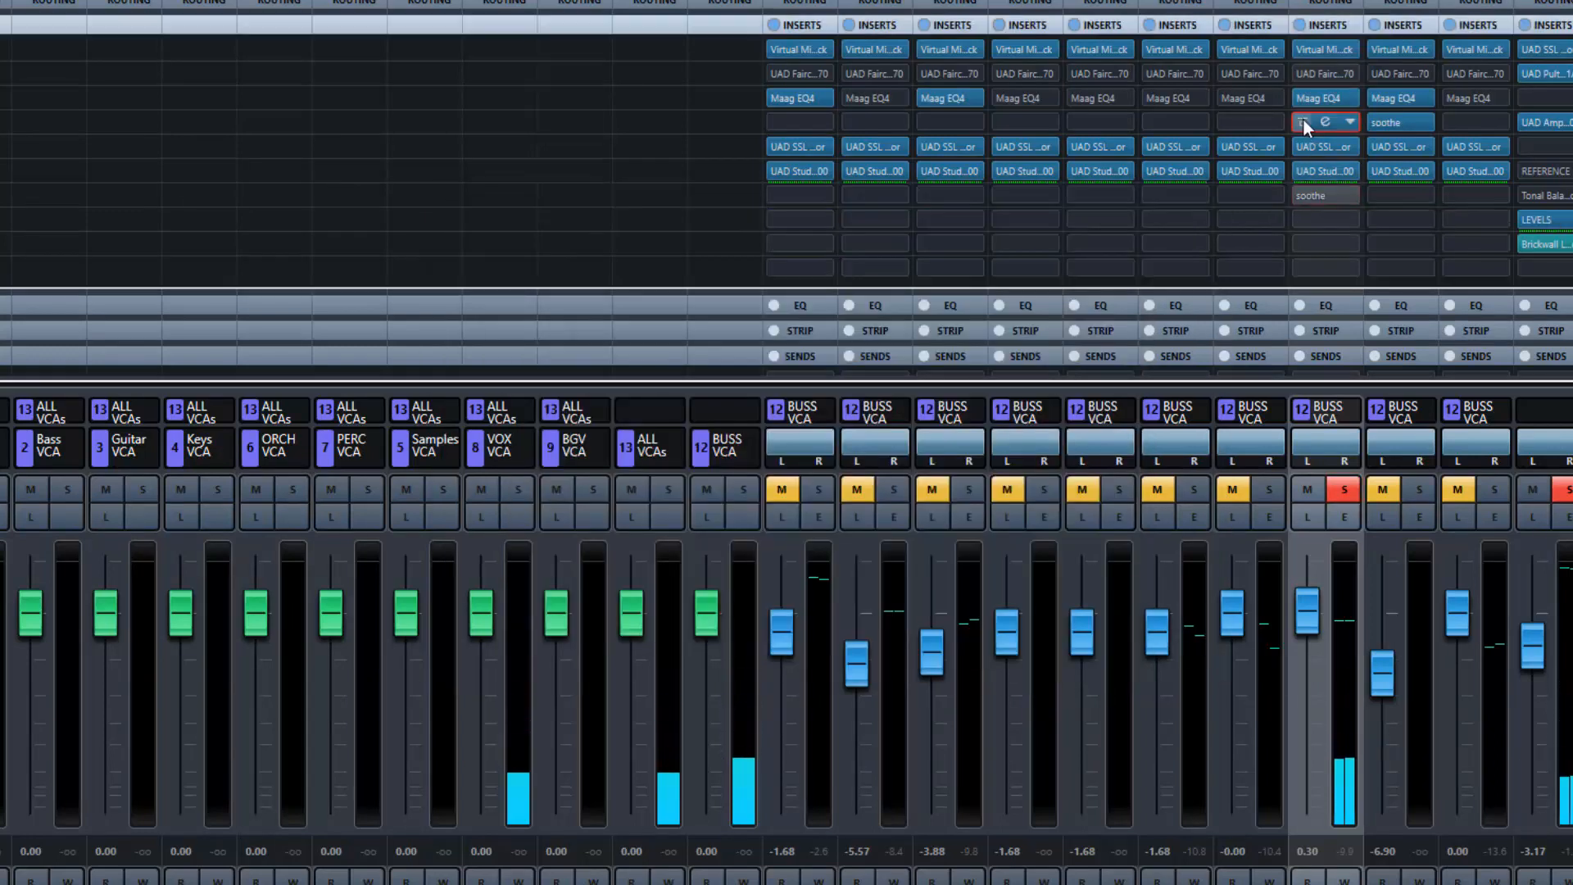
left_click(1320, 117)
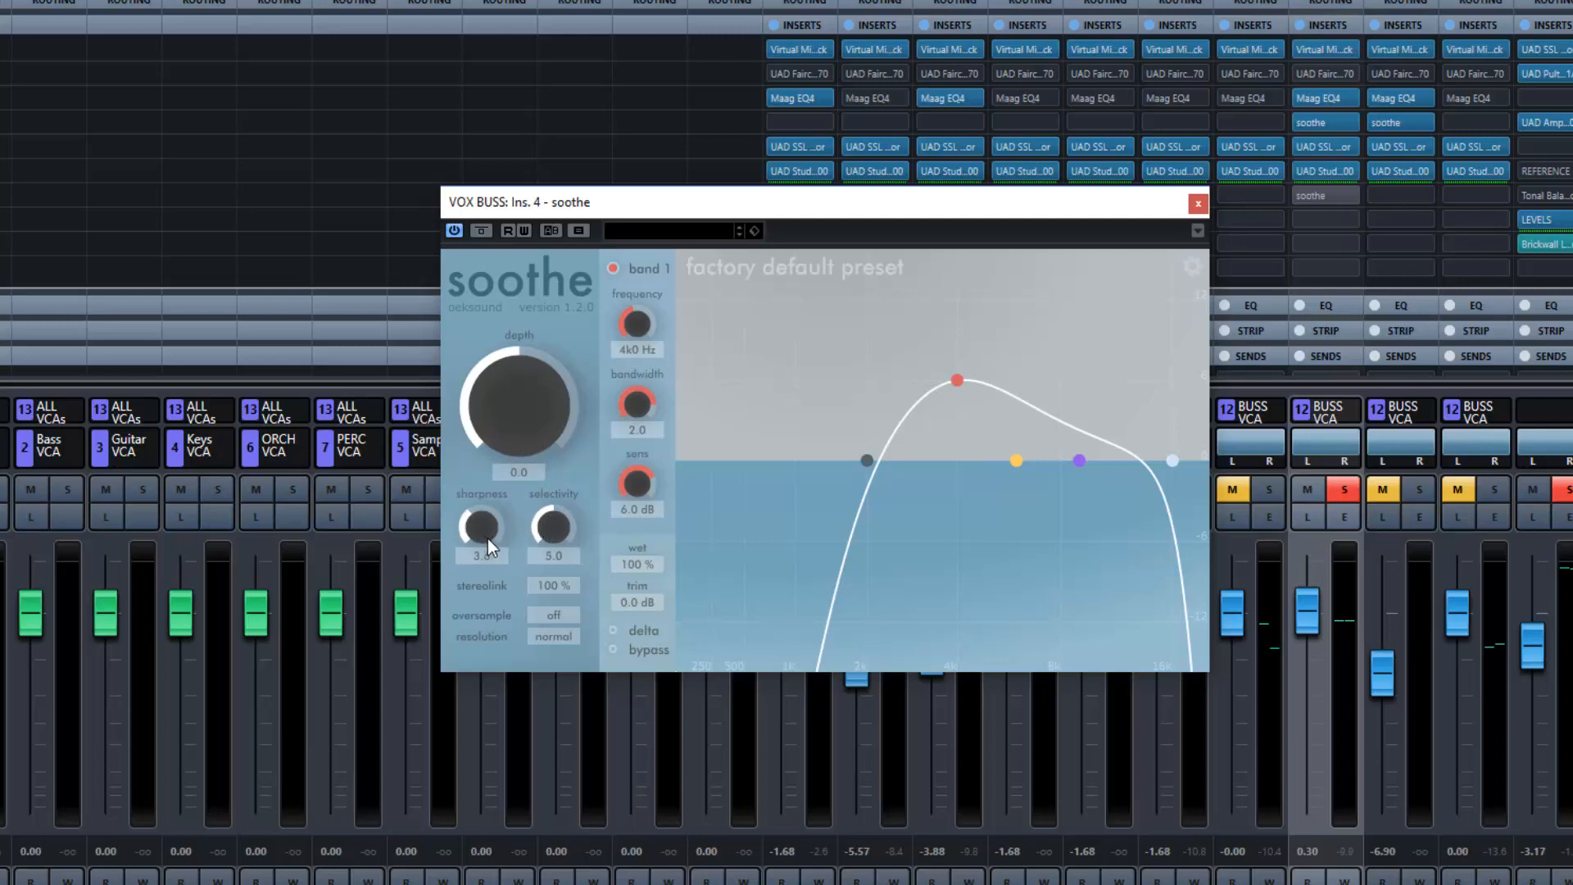
Step: Open the insert 7 soothe alongside insert 4, reposition it to compare their settings, and close it
left_click(1321, 195)
left_click_drag(892, 214, 1450, 238)
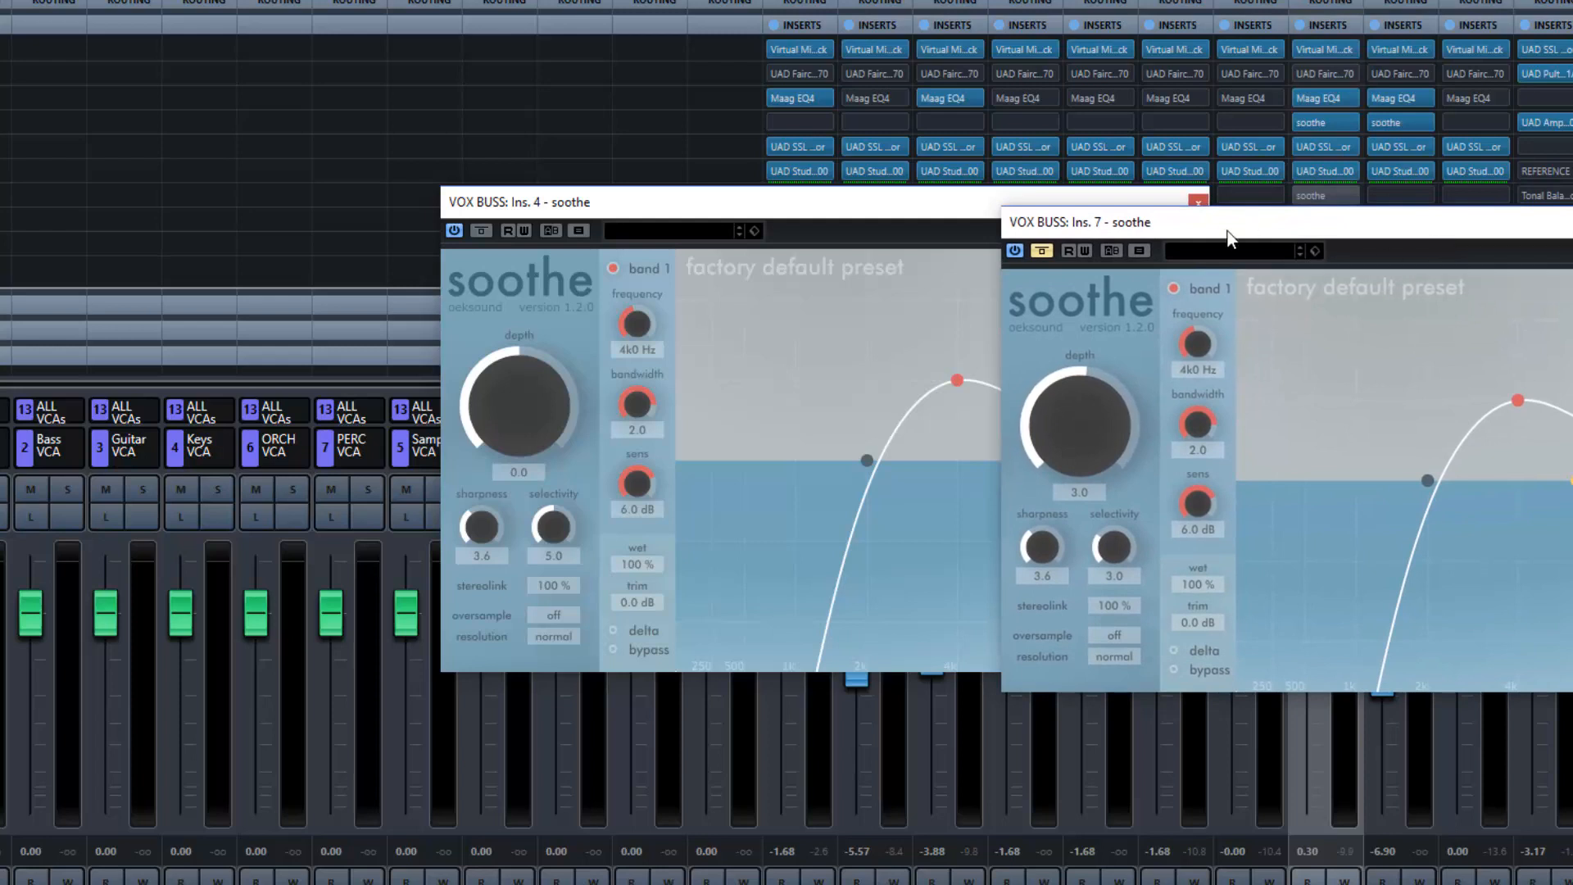
left_click_drag(1303, 223, 901, 57)
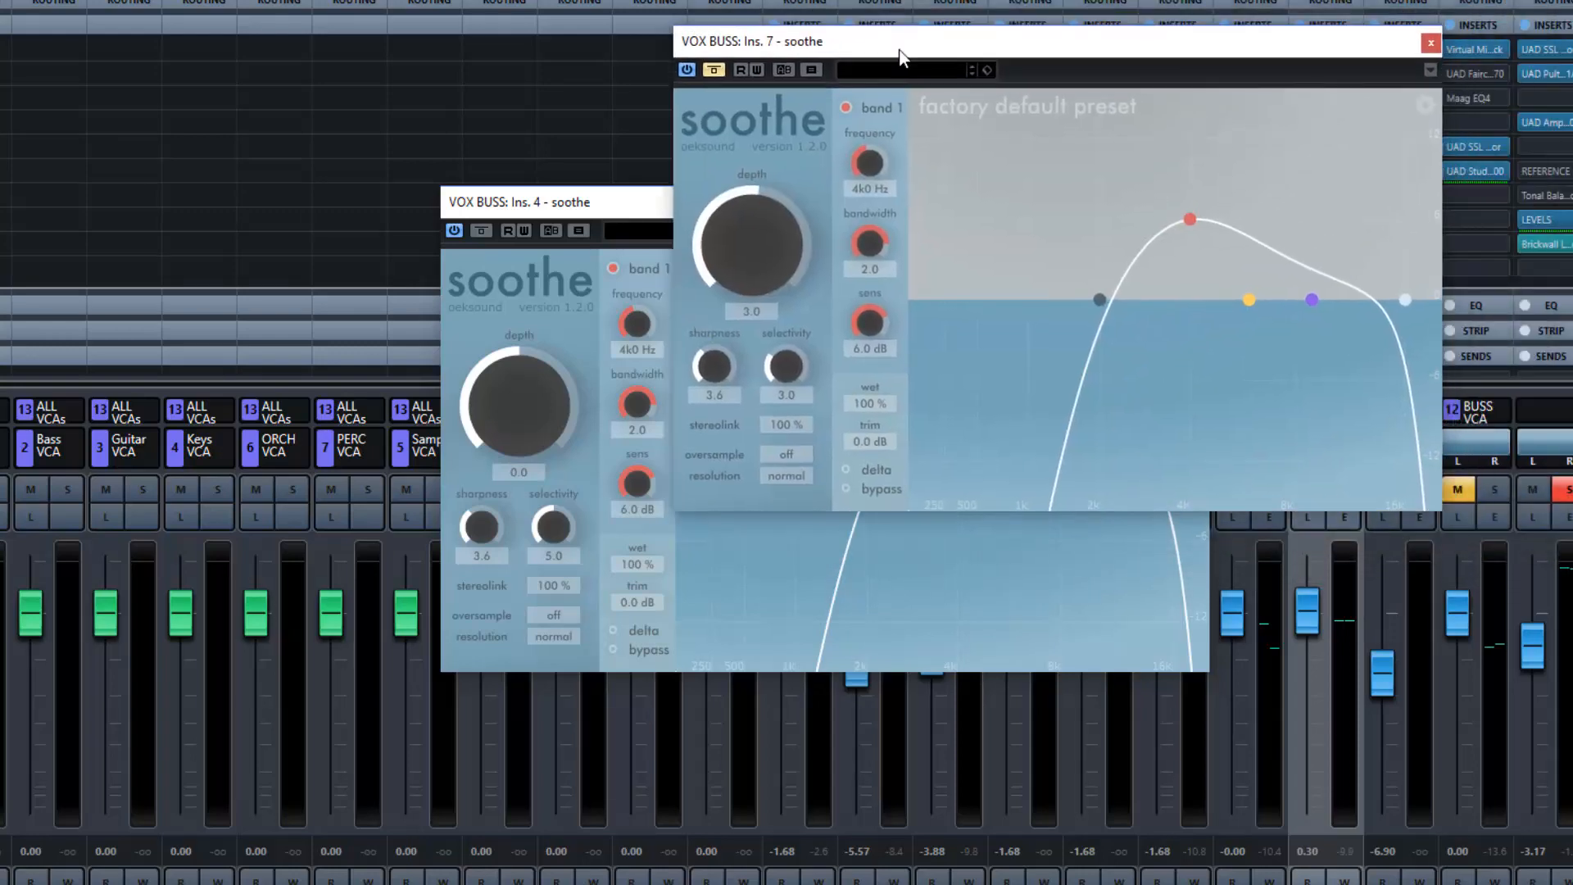
left_click(1428, 45)
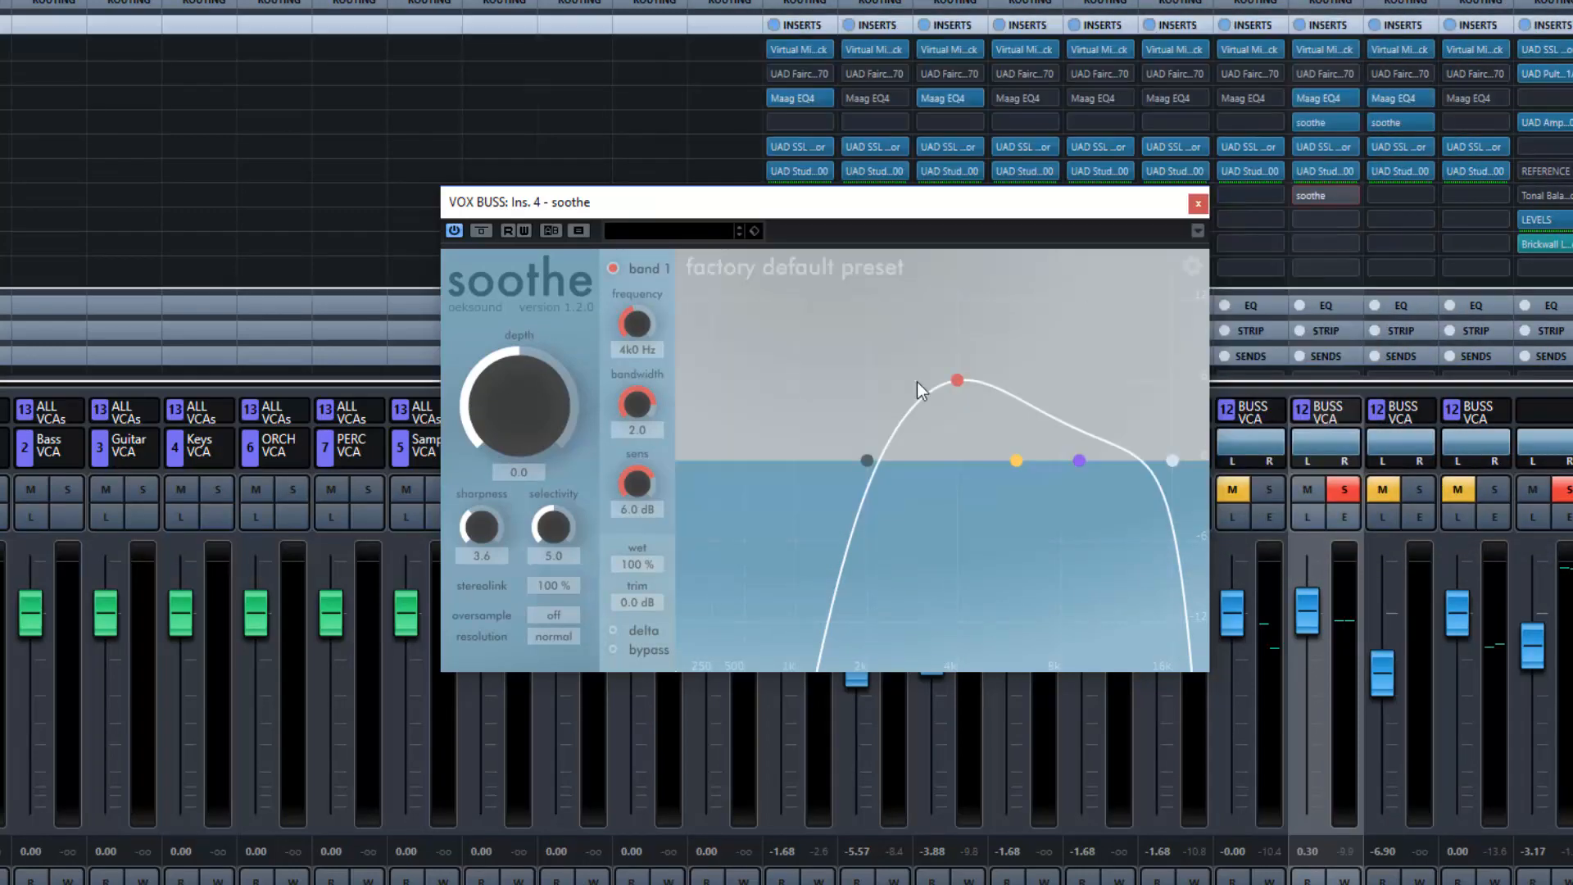